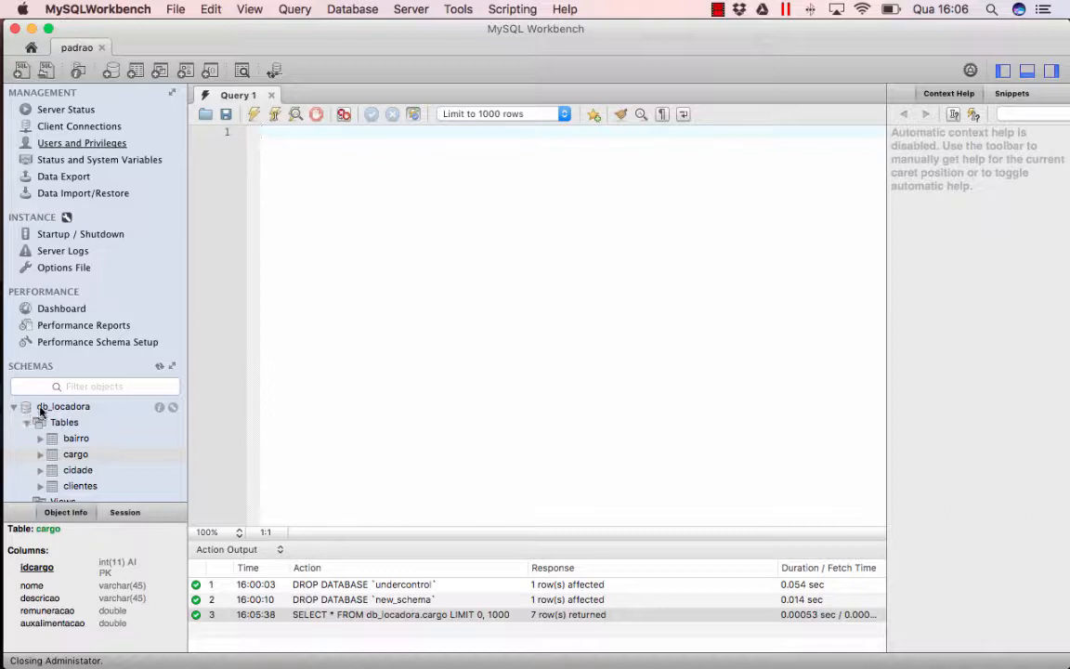
# Step: Look through the db_locadora tables' columns and show the rows of the cargo table
pyautogui.click(55, 407)
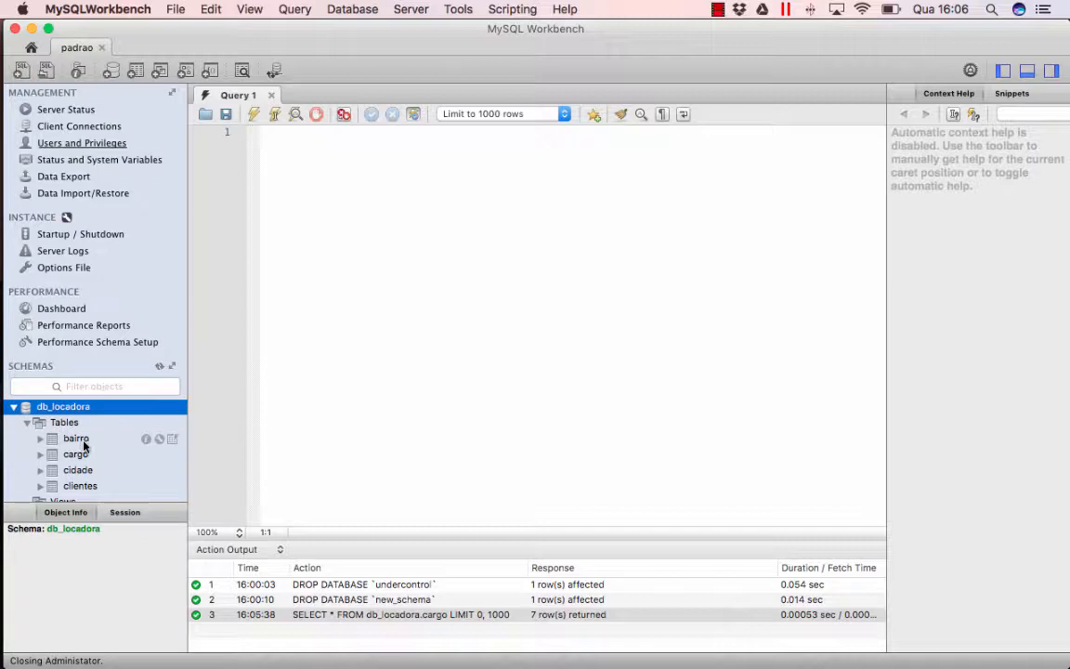
pyautogui.click(73, 453)
pyautogui.click(80, 471)
pyautogui.click(81, 486)
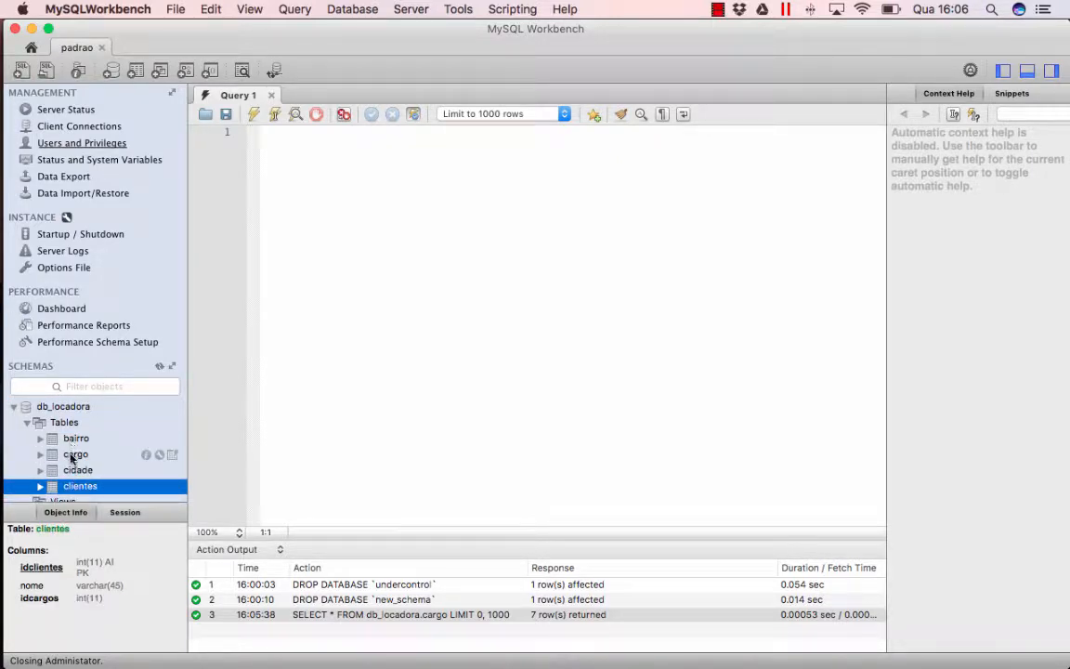
pyautogui.click(75, 454)
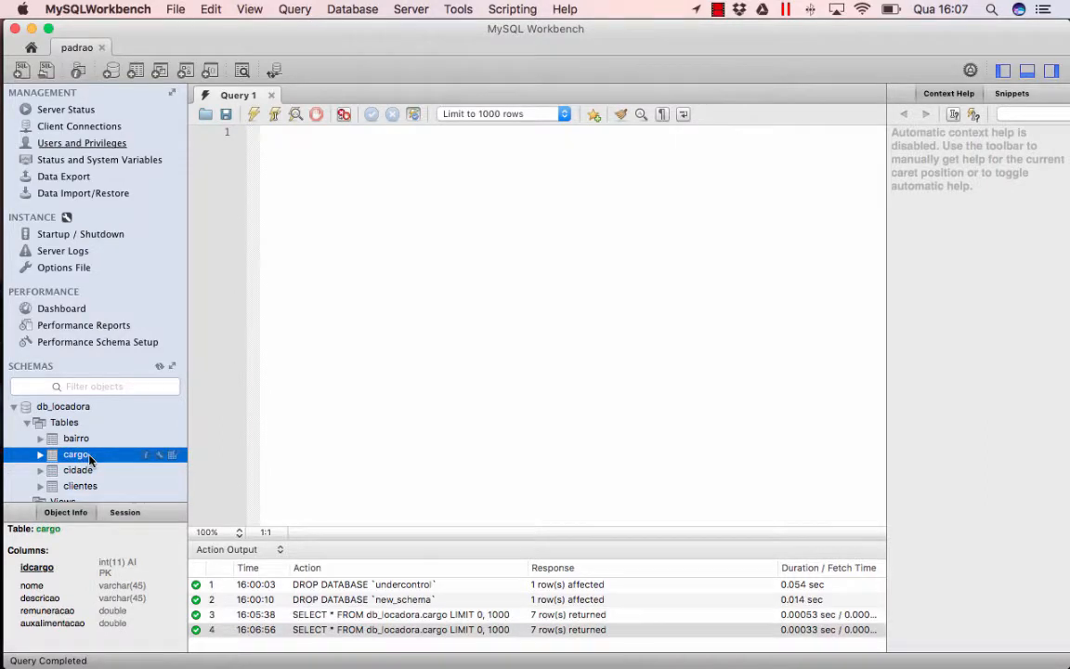
pyautogui.rightClick(90, 454)
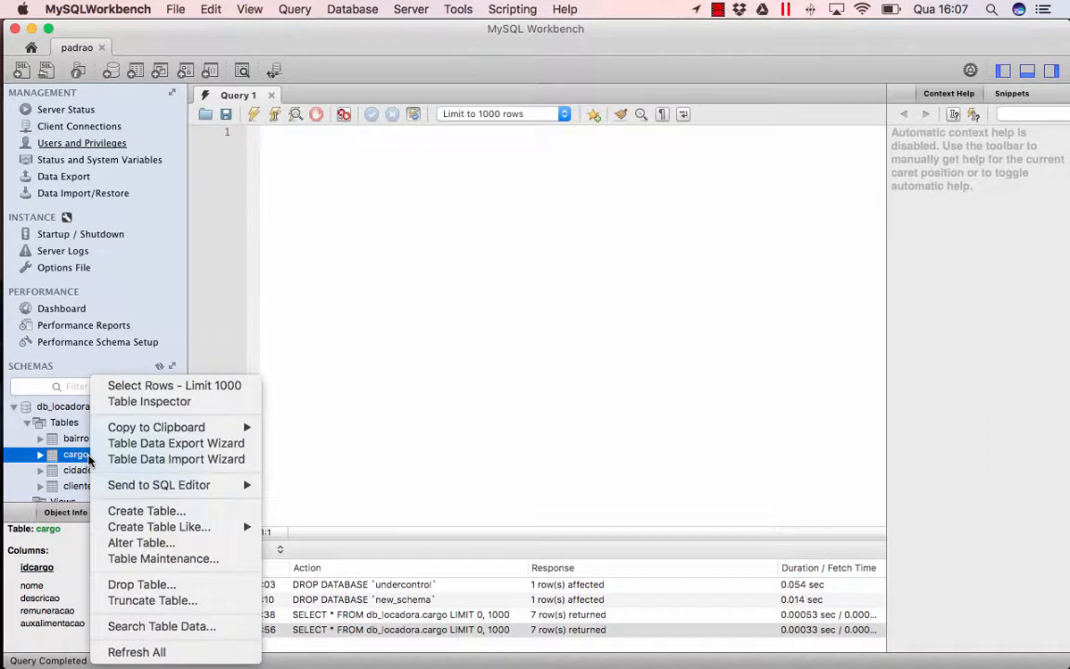
pyautogui.click(190, 390)
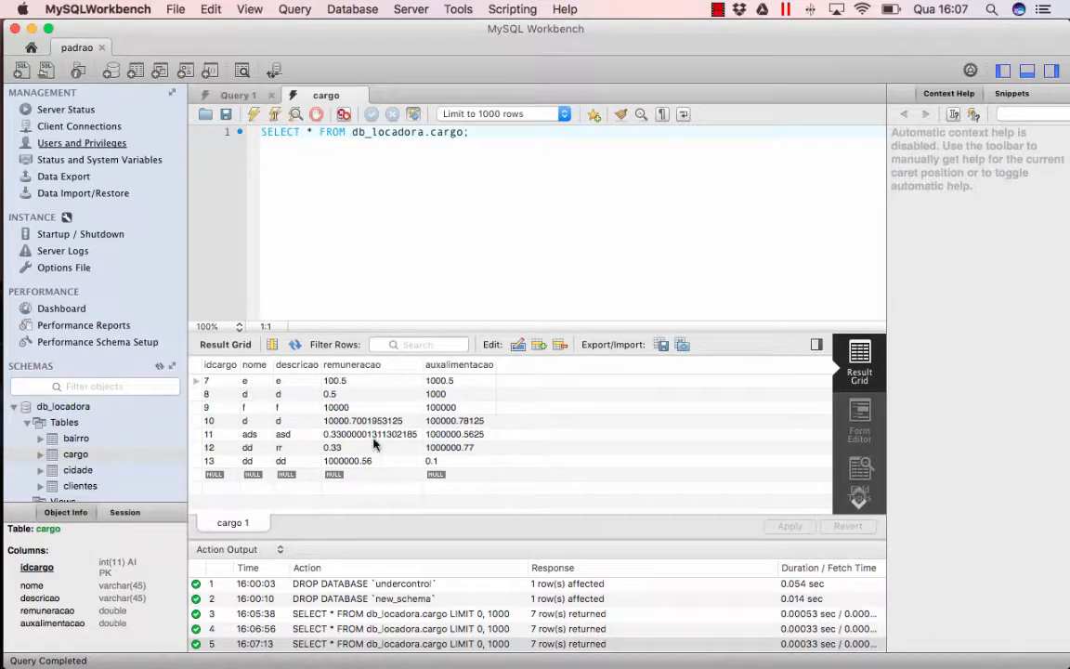
# Step: Show the rows of the bairro table
pyautogui.click(82, 440)
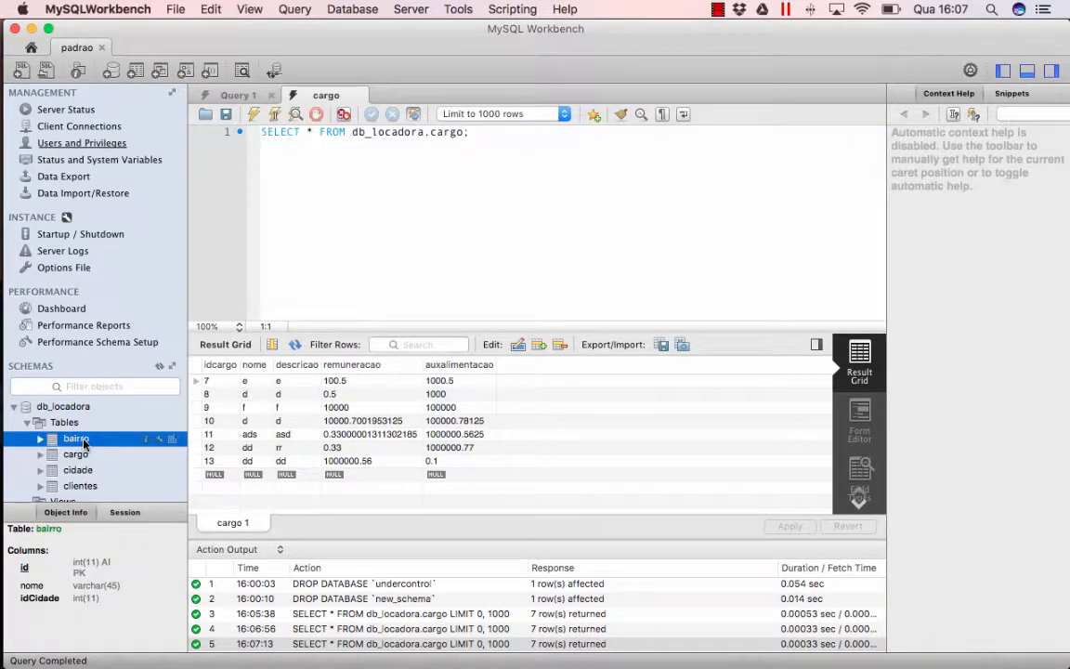
pyautogui.rightClick(83, 444)
pyautogui.click(144, 384)
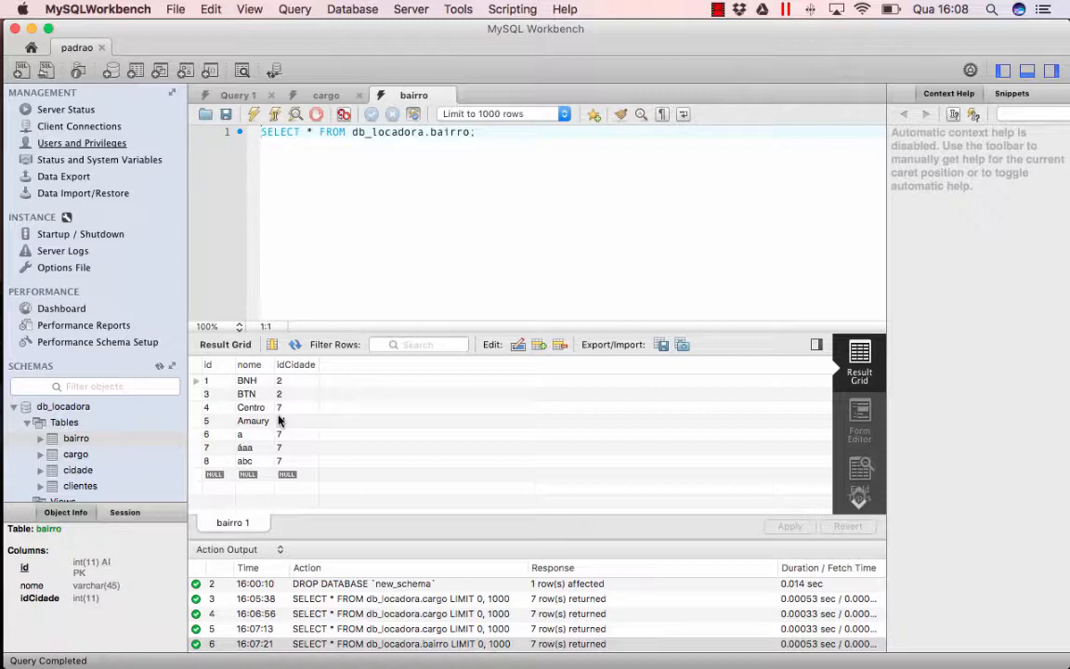
pyautogui.click(483, 131)
# Step: Open the server's Data Export page and select the db_locadora schema for export
pyautogui.click(415, 11)
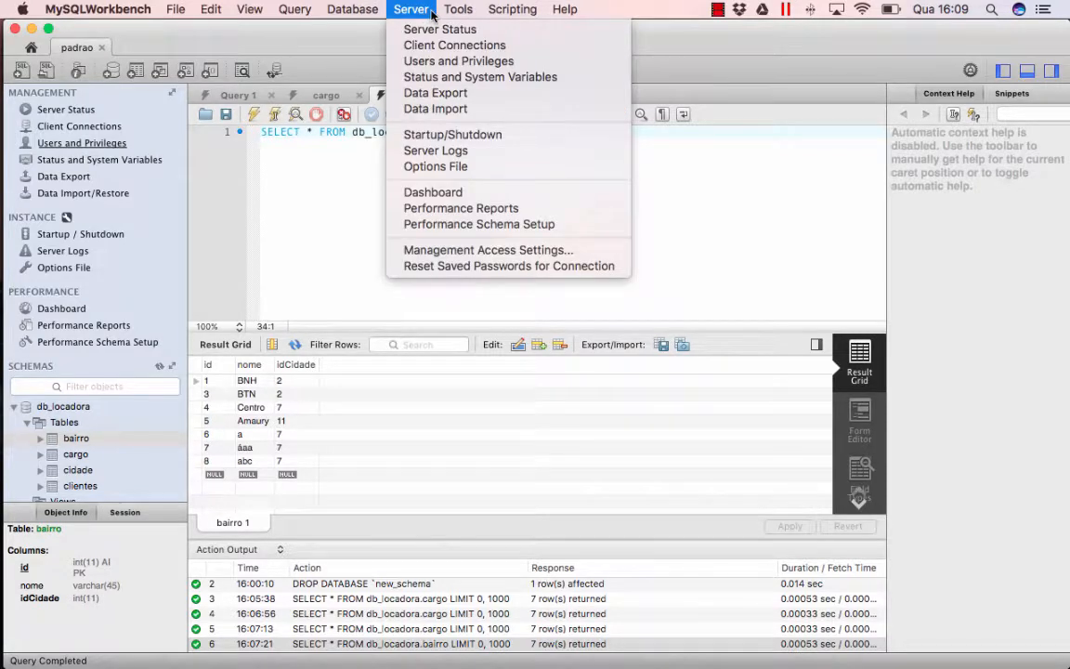
pyautogui.click(463, 97)
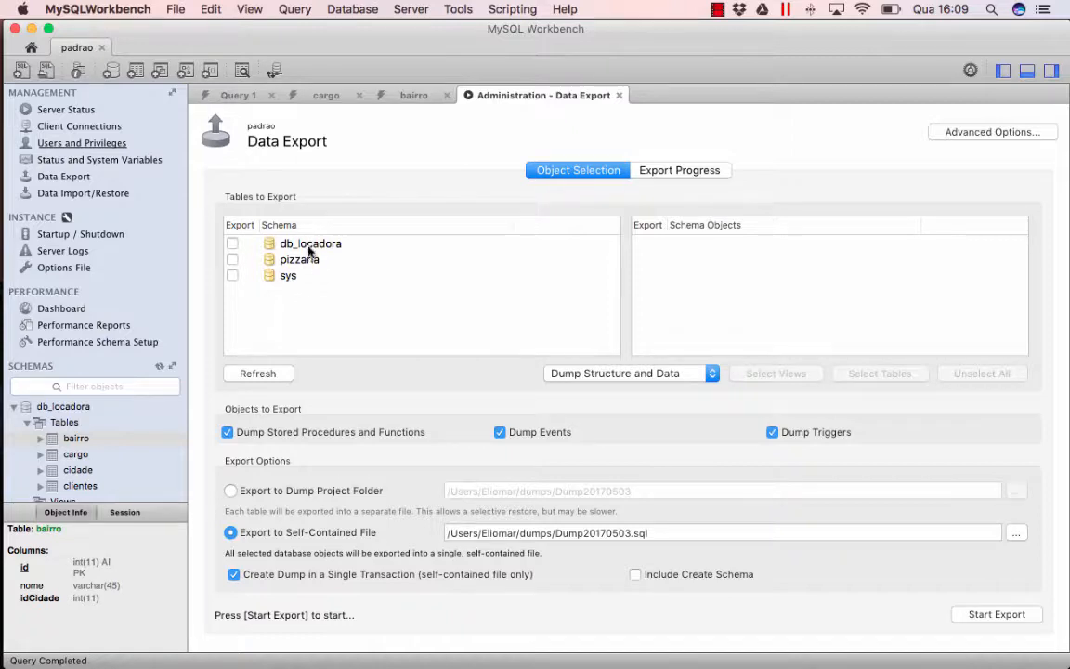
pyautogui.click(233, 243)
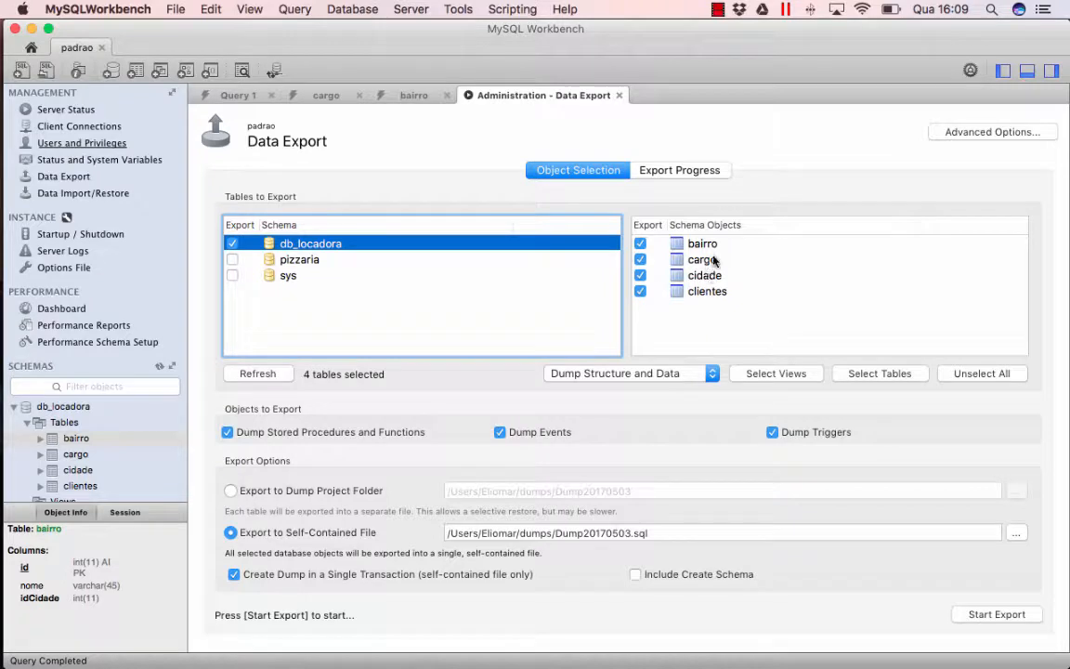
# Step: Exclude the bairro, cargo, cidade and clientes tables from the export and include them again
pyautogui.click(641, 290)
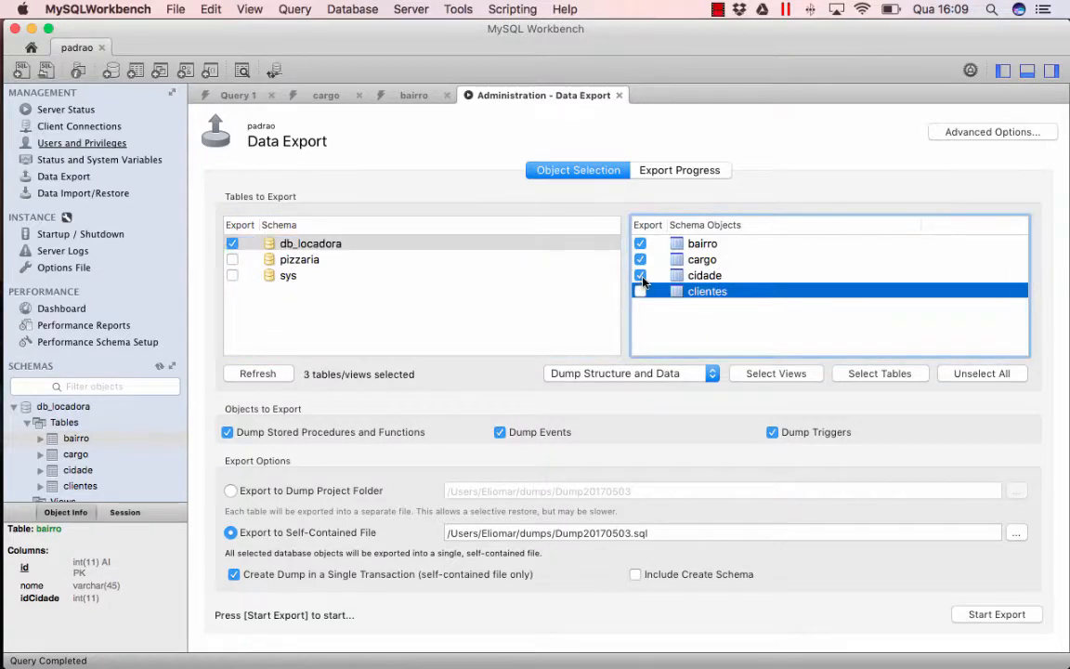
pyautogui.click(641, 275)
pyautogui.click(641, 260)
pyautogui.click(641, 243)
pyautogui.click(641, 259)
pyautogui.click(641, 243)
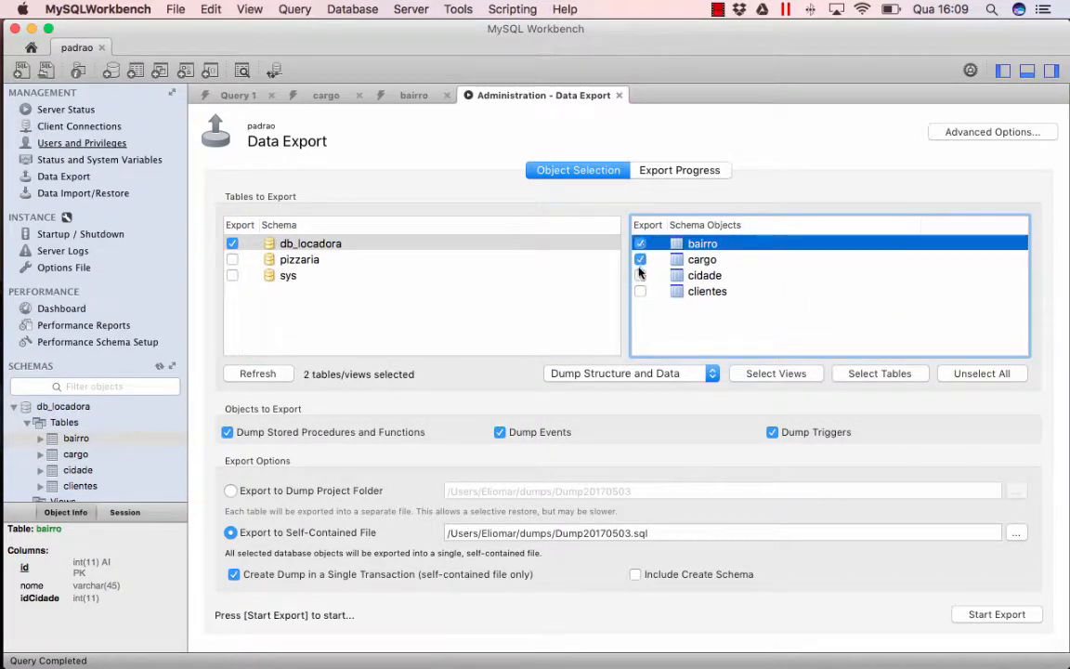
pyautogui.click(641, 275)
pyautogui.click(640, 290)
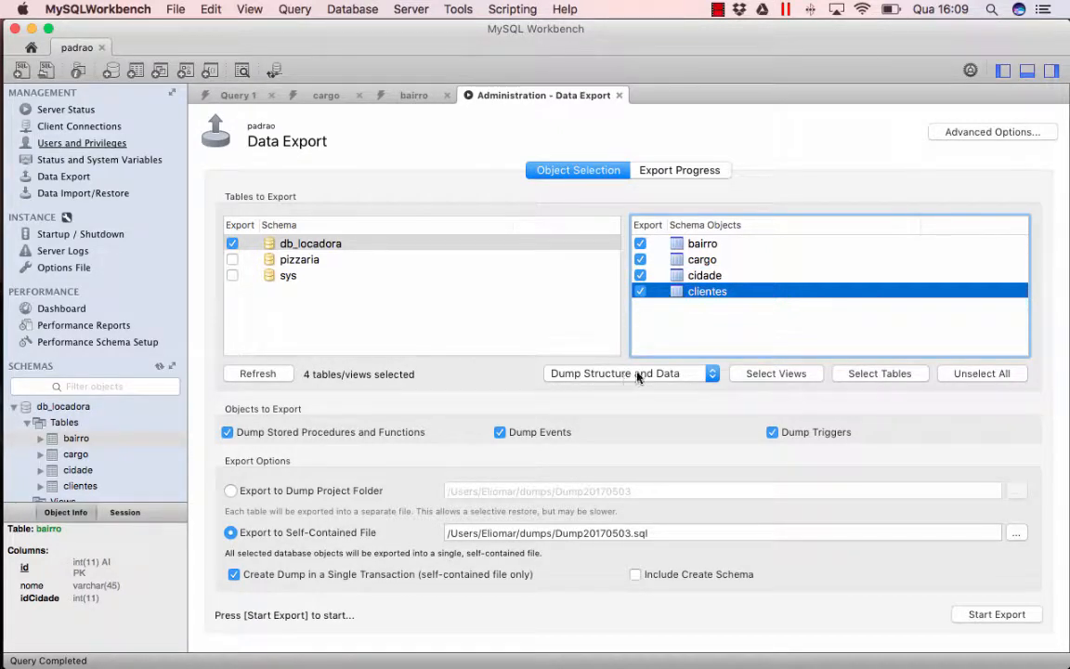
# Step: Review the dump content choices, keeping Dump Structure and Data, and switch Dump Triggers off and back on
pyautogui.click(713, 375)
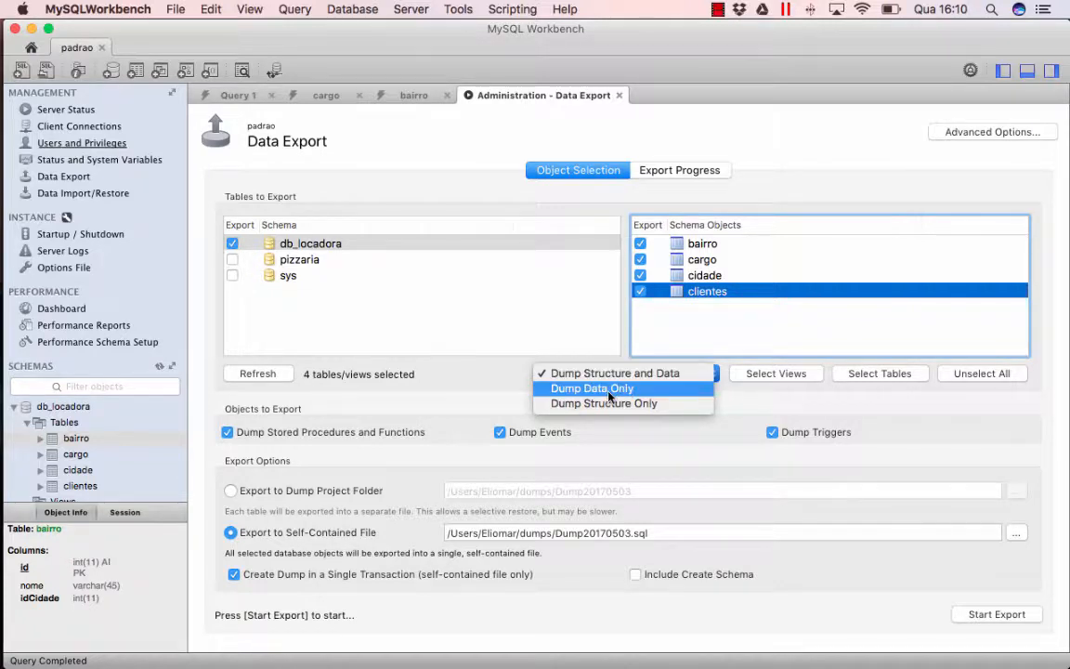
pyautogui.click(656, 376)
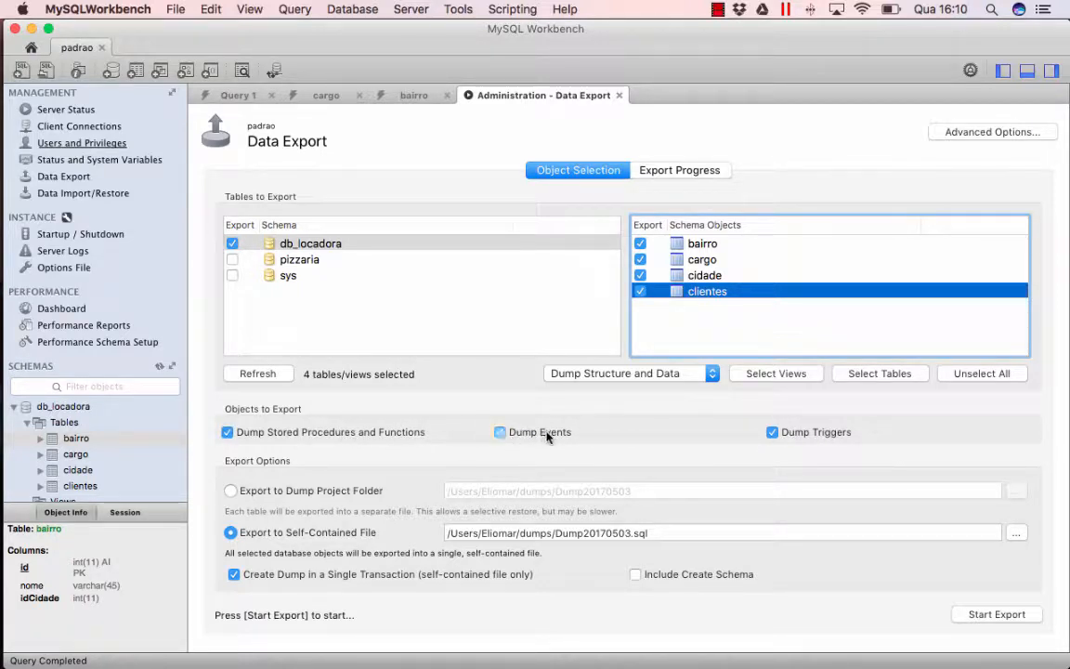
pyautogui.click(823, 436)
pyautogui.click(810, 439)
# Step: Try the Export to Dump Project Folder option and read its description
pyautogui.click(298, 494)
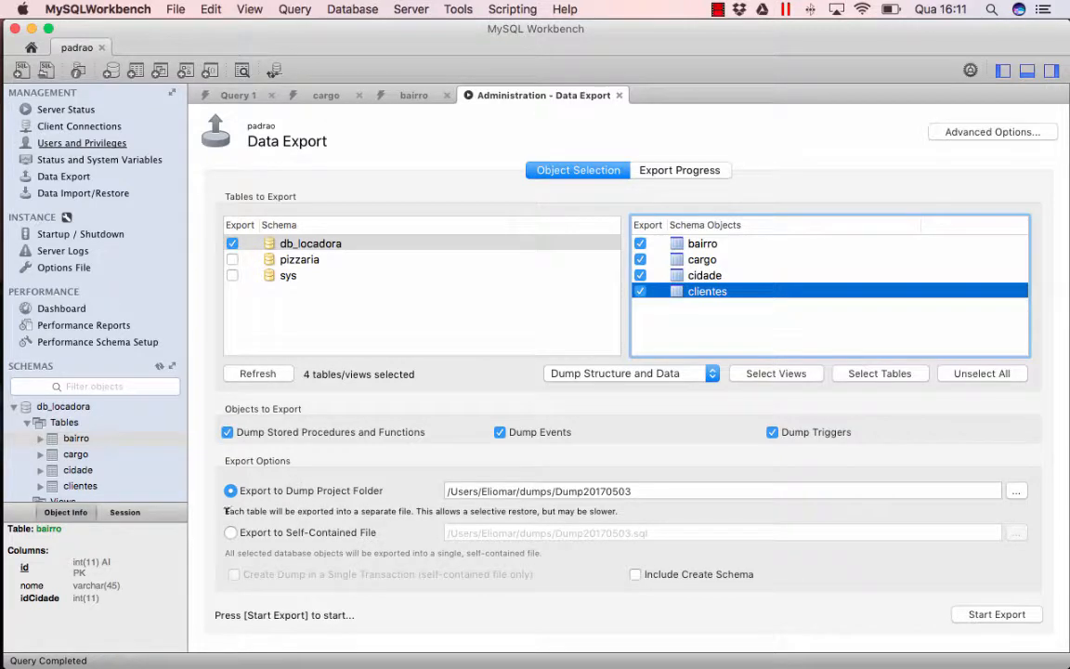
pyautogui.moveTo(226, 511); pyautogui.dragTo(635, 511)
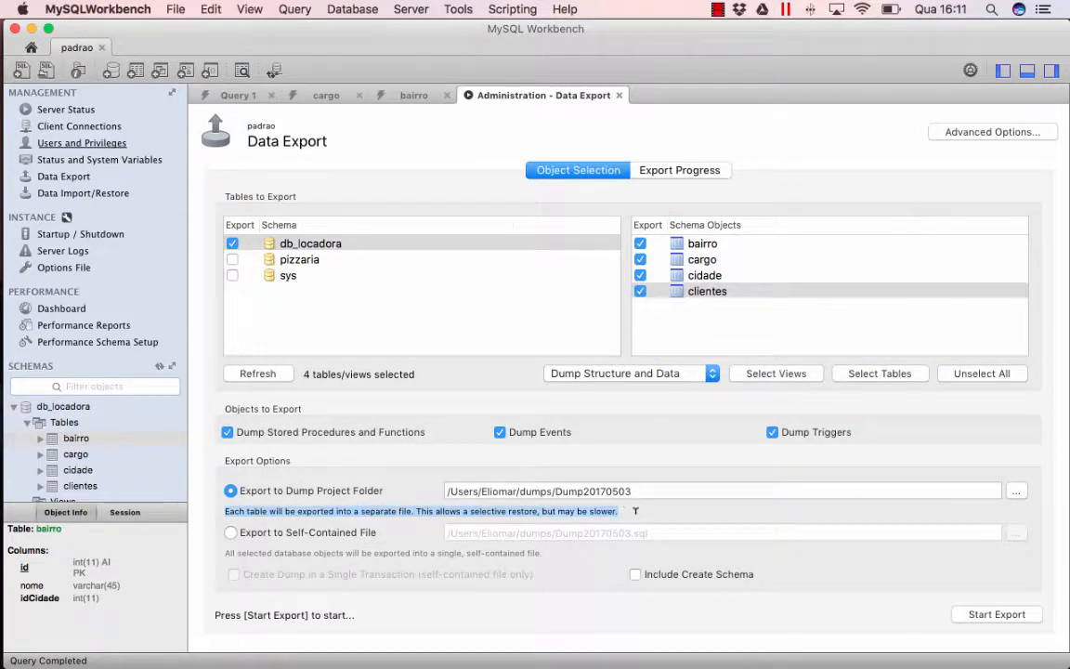
pyautogui.click(636, 511)
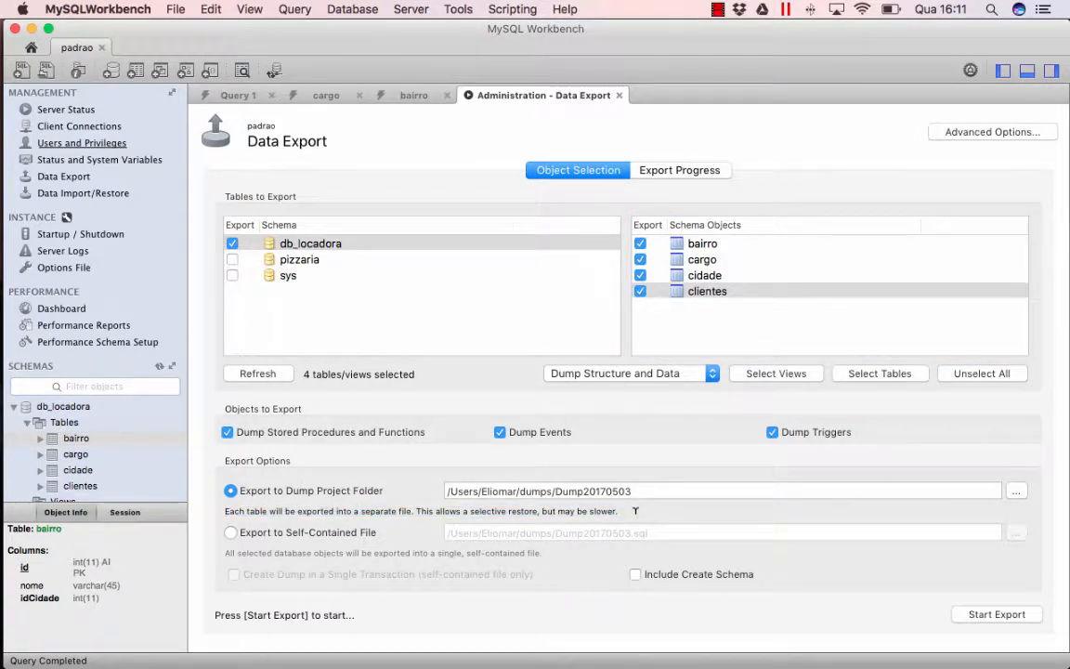
# Step: Set the export to a self-contained file, created in a single transaction and including the create schema statement
pyautogui.click(289, 534)
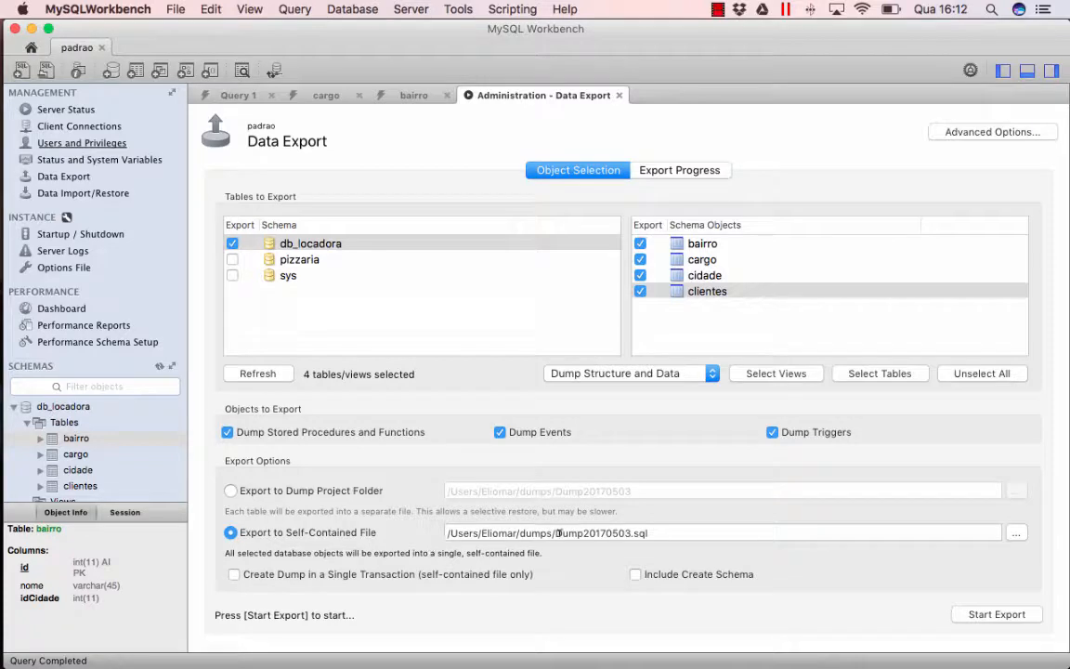
pyautogui.moveTo(556, 532); pyautogui.dragTo(651, 532)
pyautogui.click(660, 532)
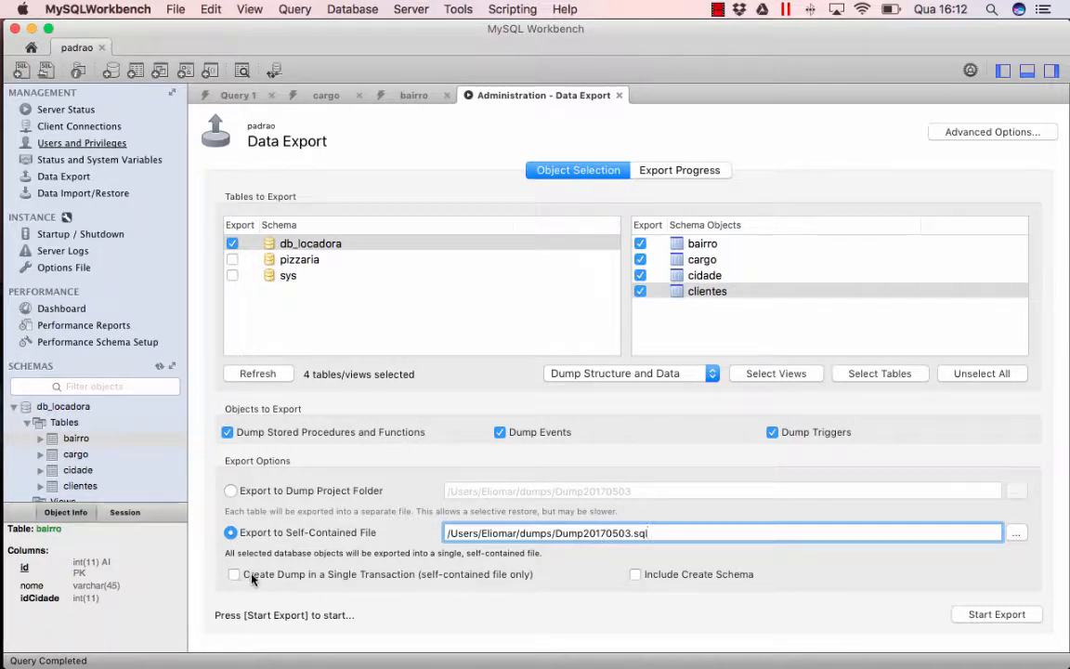
pyautogui.click(325, 576)
pyautogui.click(715, 576)
# Step: Run the export of db_locadora despite the mysqldump version mismatch and check its completion status
pyautogui.click(1010, 619)
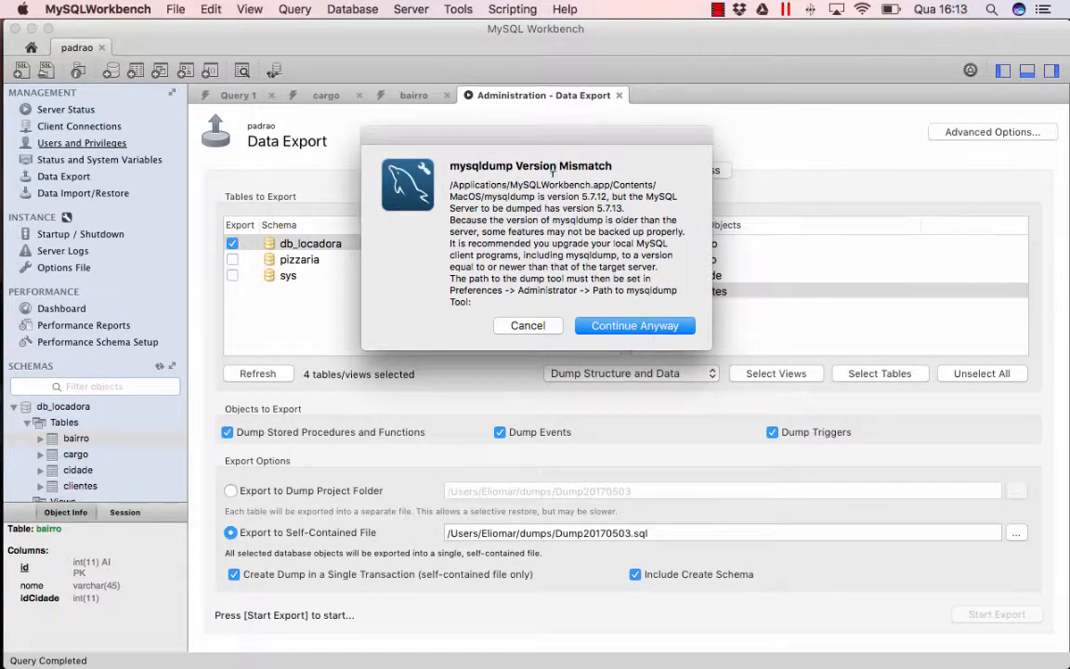
pyautogui.click(669, 329)
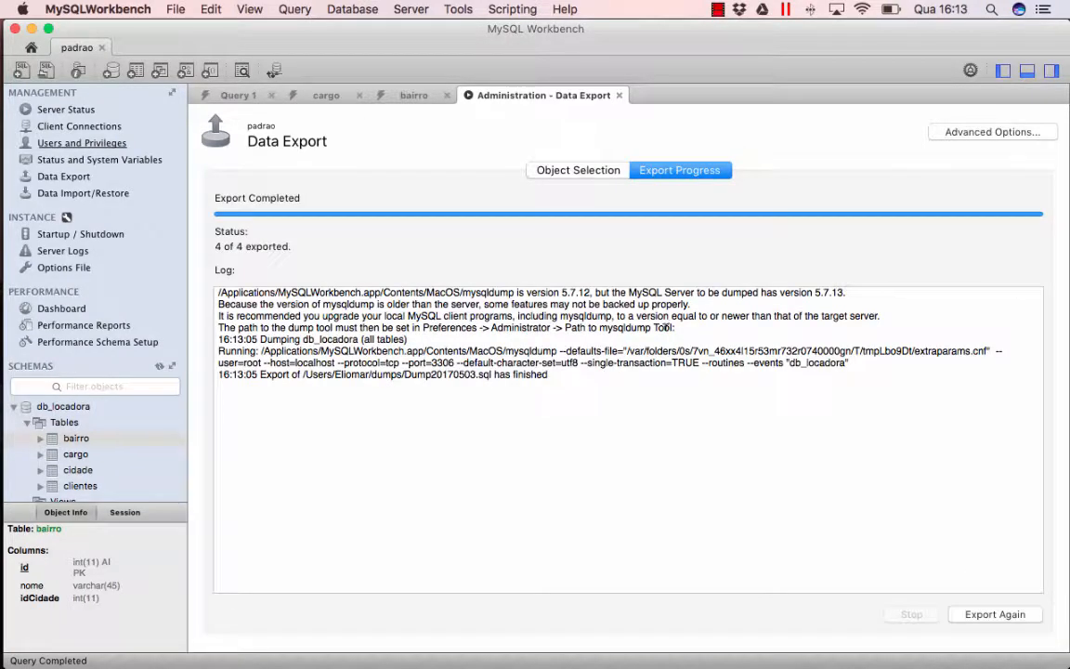
pyautogui.moveTo(221, 246); pyautogui.dragTo(278, 246)
pyautogui.click(217, 245)
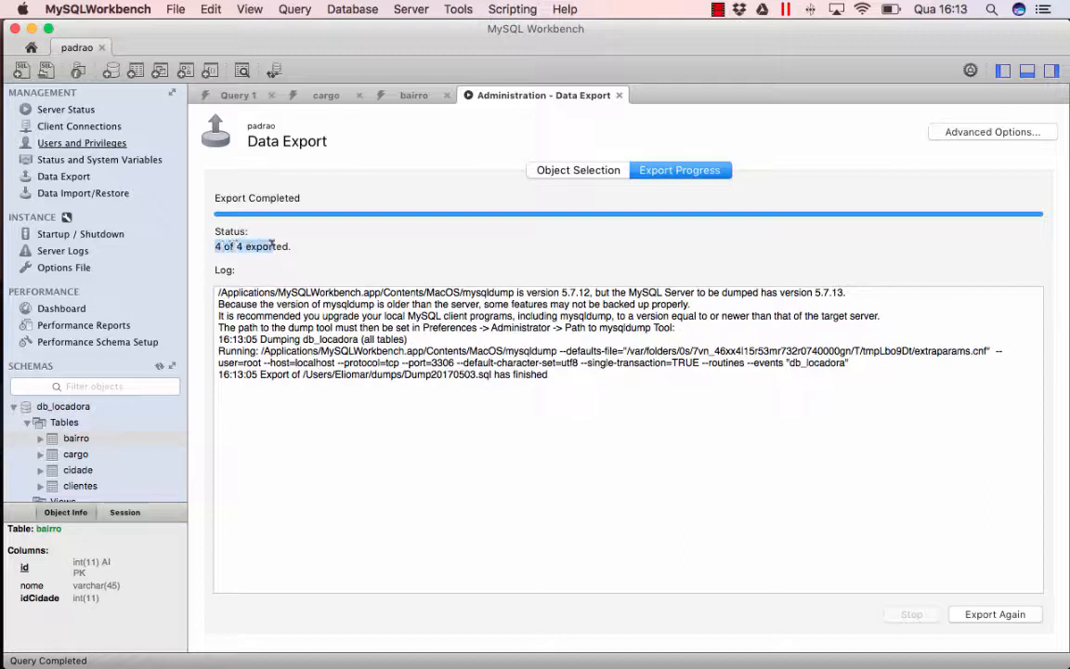
pyautogui.click(277, 246)
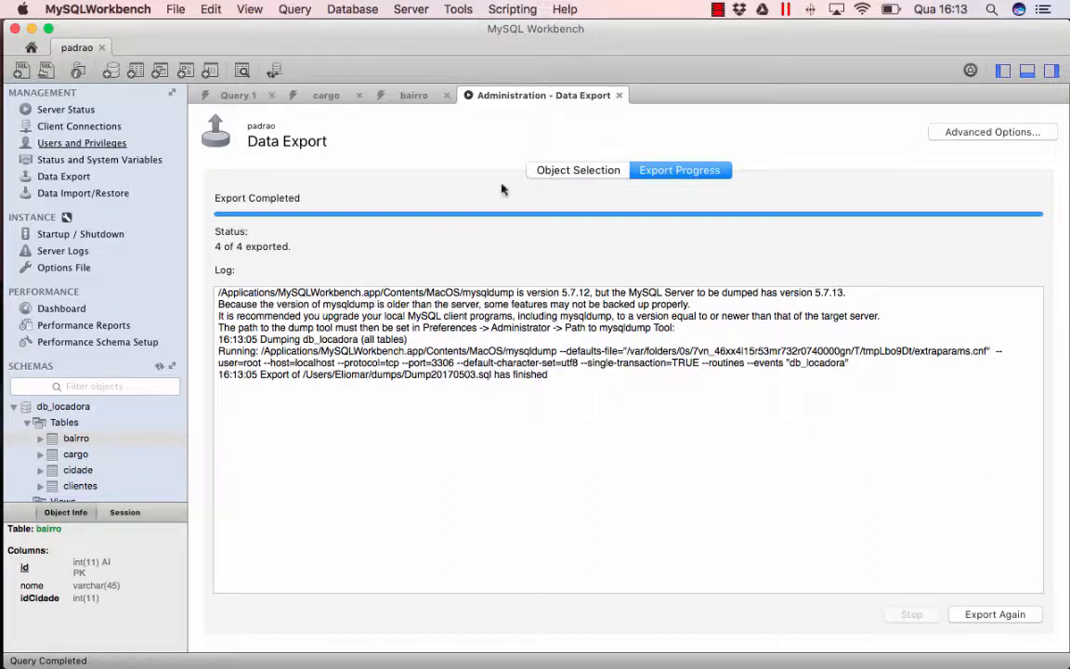
# Step: Return to the export's object selection and set the self-contained file to backup-locadora.sql on the Desktop
pyautogui.click(587, 173)
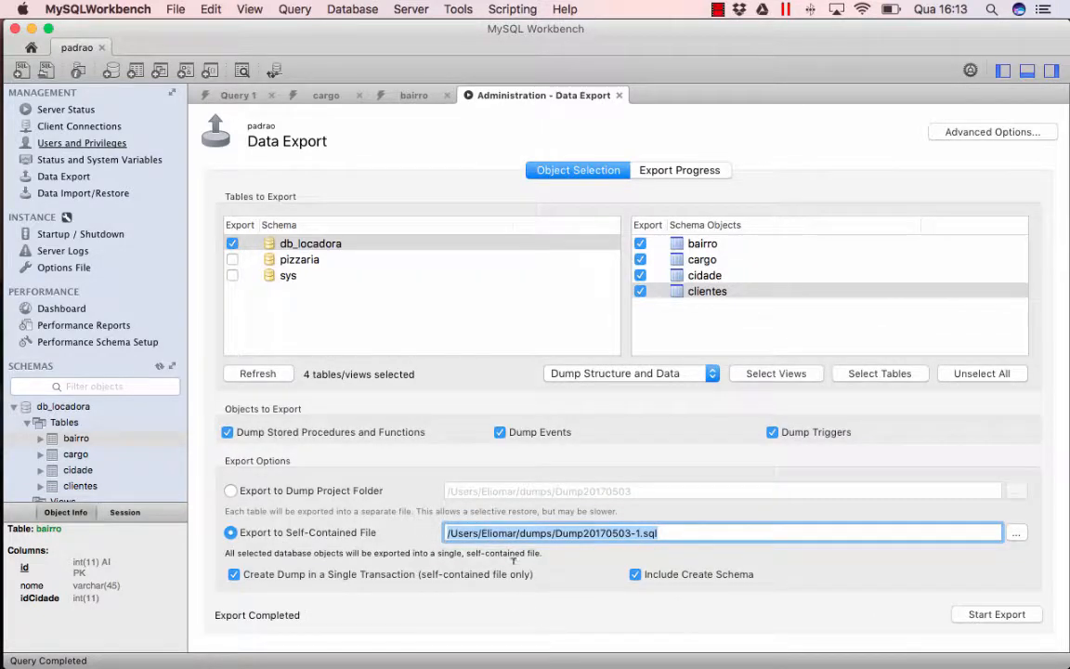
pyautogui.click(484, 532)
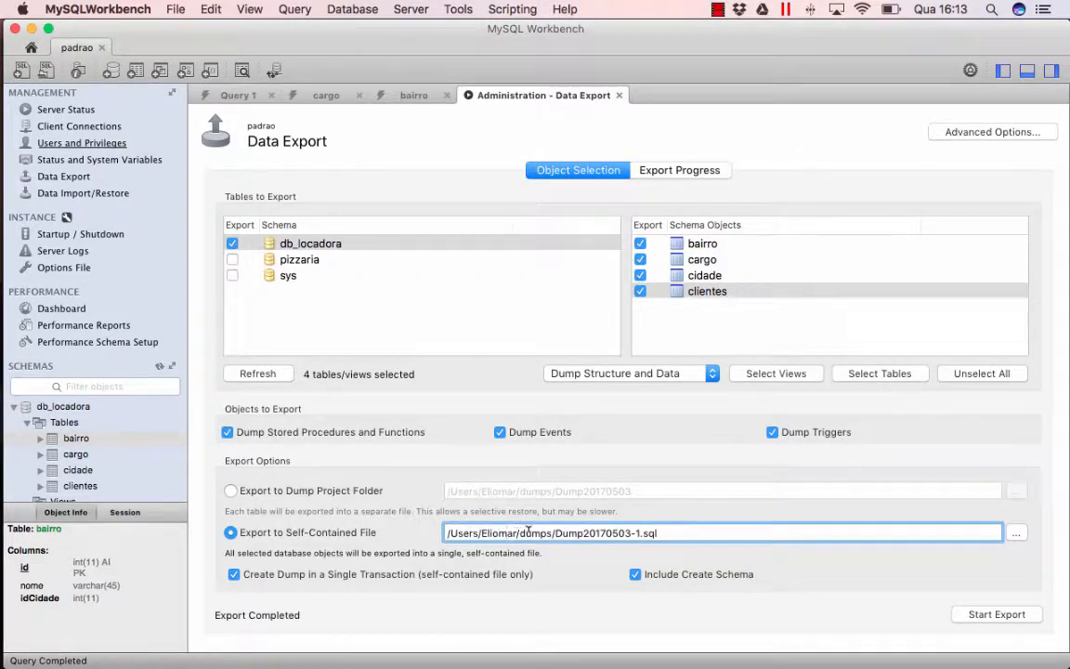
pyautogui.click(674, 530)
pyautogui.click(1016, 535)
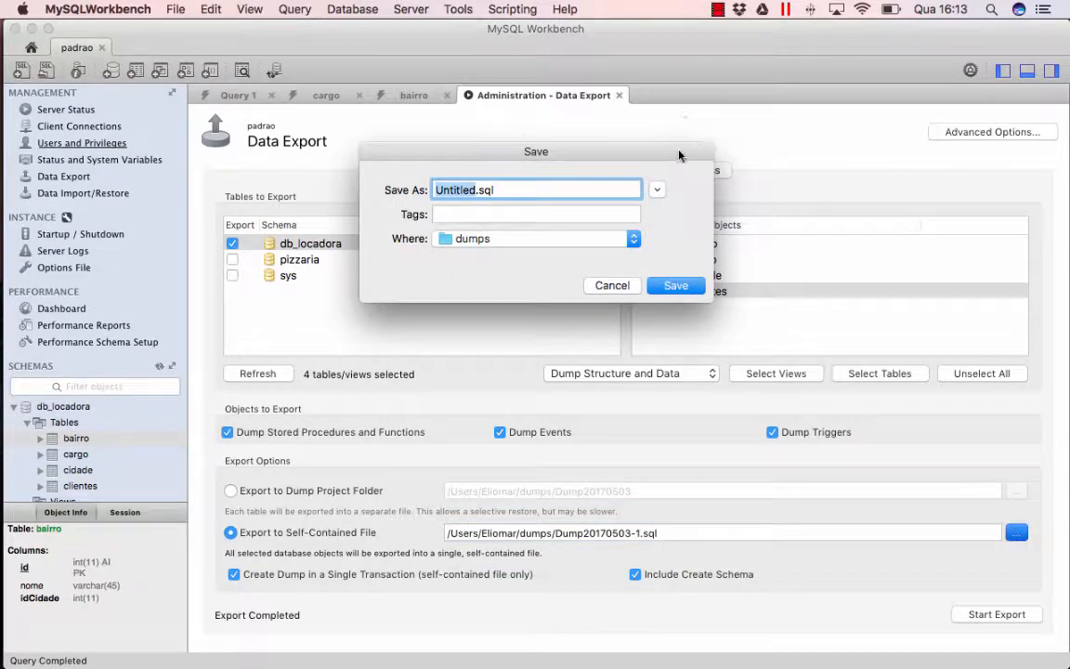
pyautogui.click(657, 189)
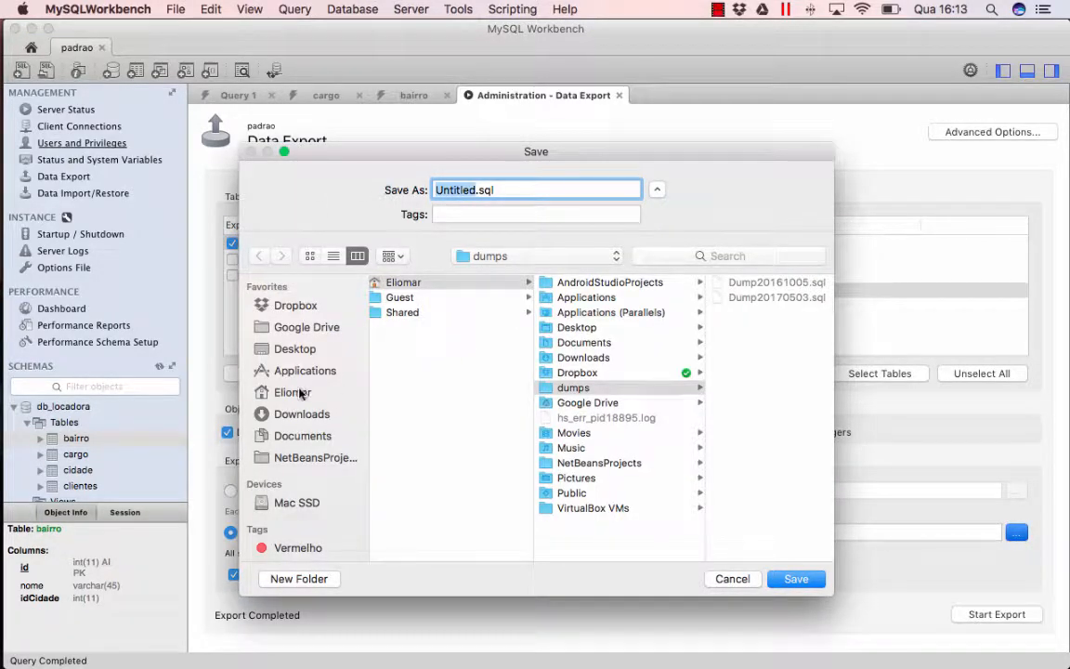
pyautogui.click(306, 349)
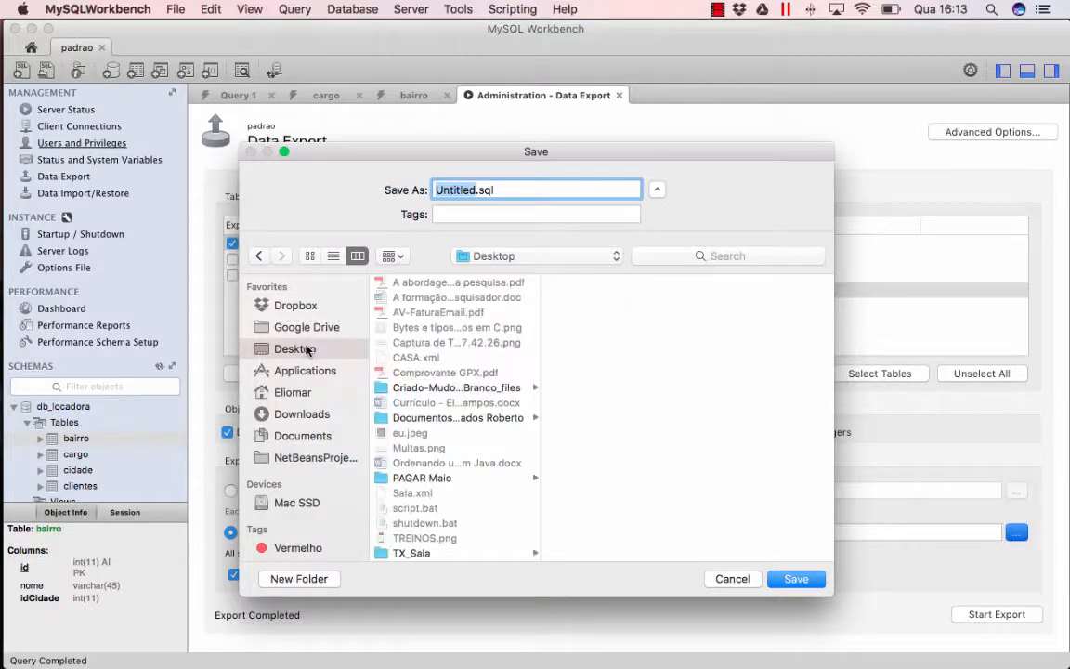
pyautogui.press('BackSpace')
pyautogui.write('backup')
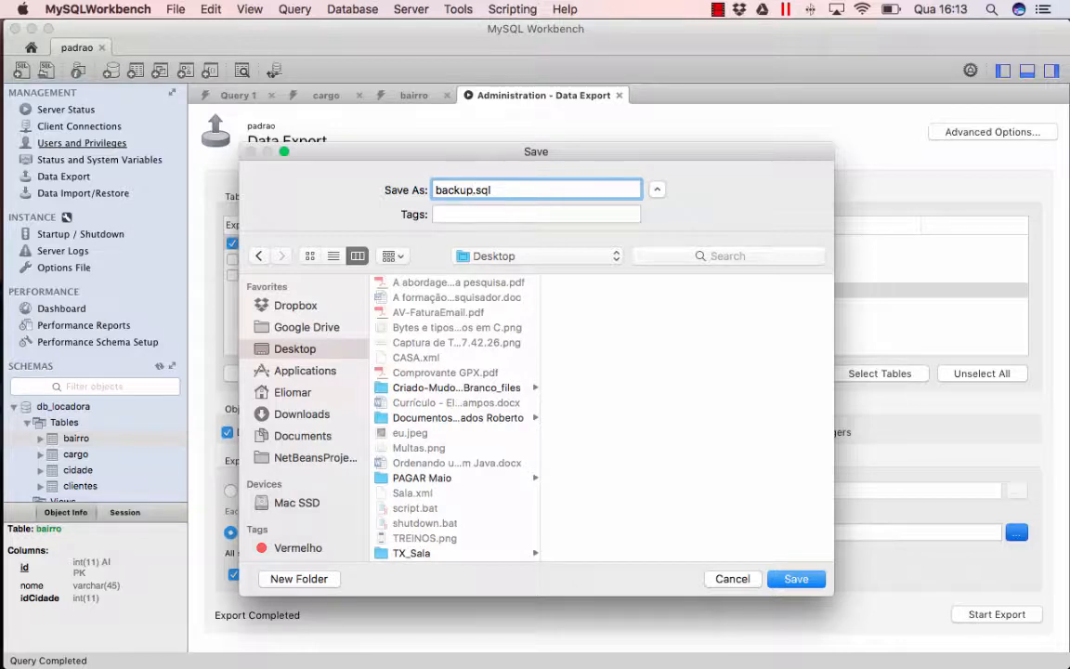
pyautogui.write('-locadora')
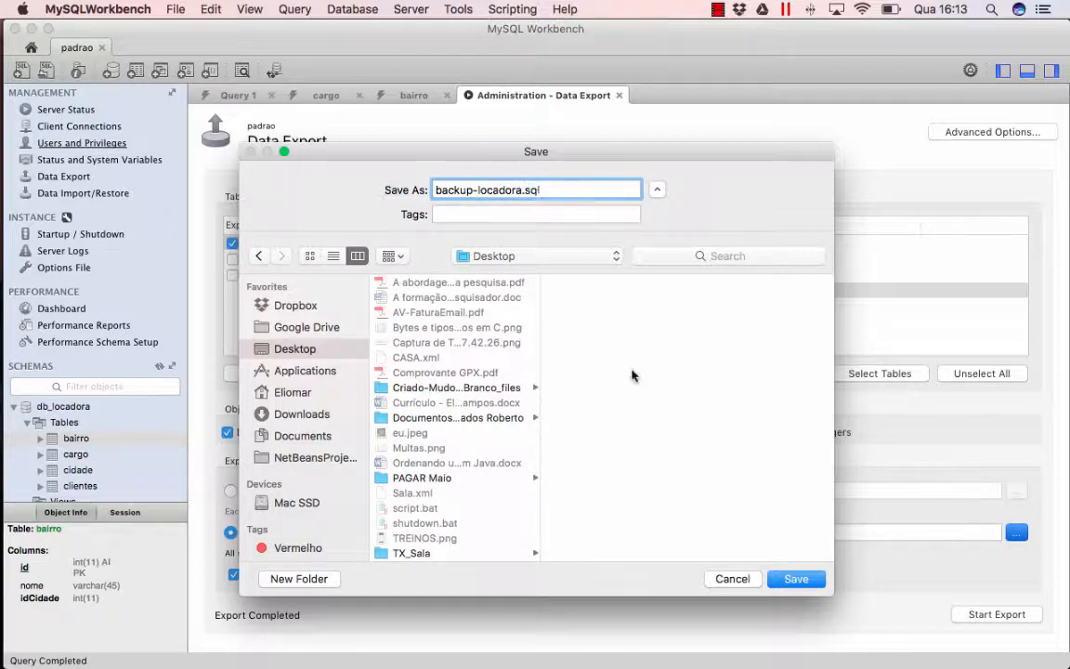
pyautogui.click(799, 580)
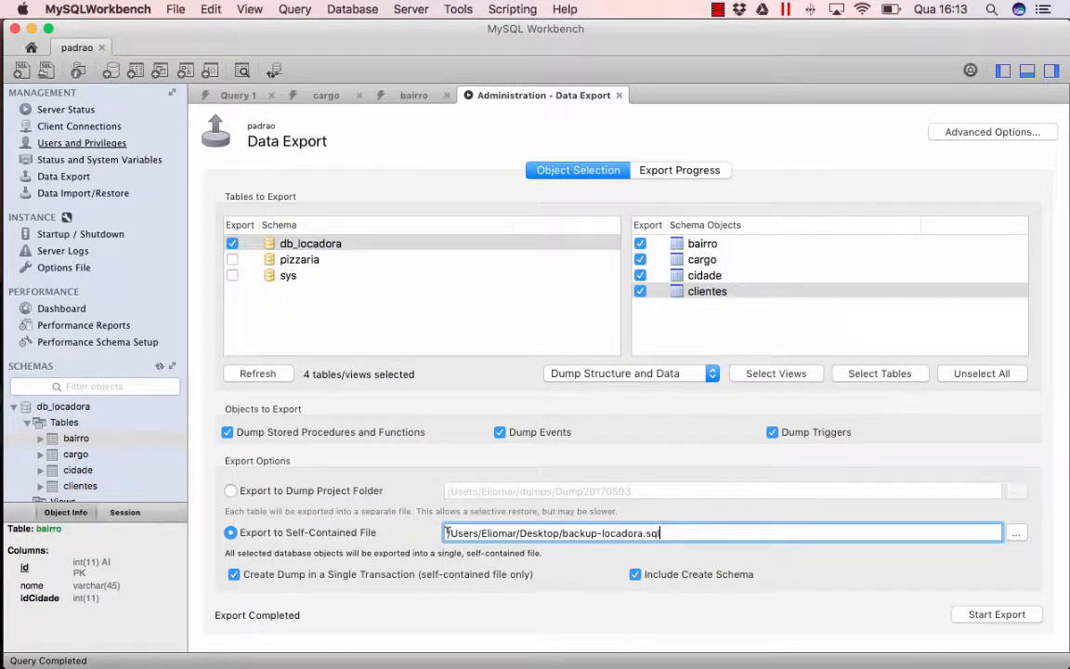
# Step: Check the new file path and run the db_locadora export again, continuing past the version mismatch
pyautogui.moveTo(447, 532); pyautogui.dragTo(671, 533)
pyautogui.click(670, 532)
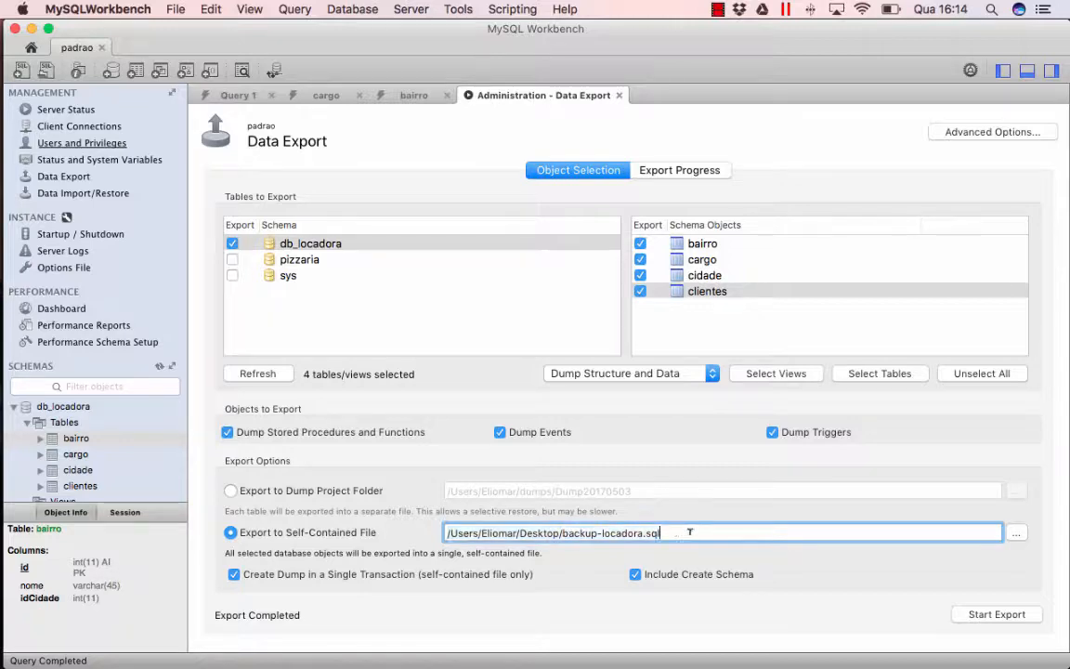
pyautogui.click(1013, 616)
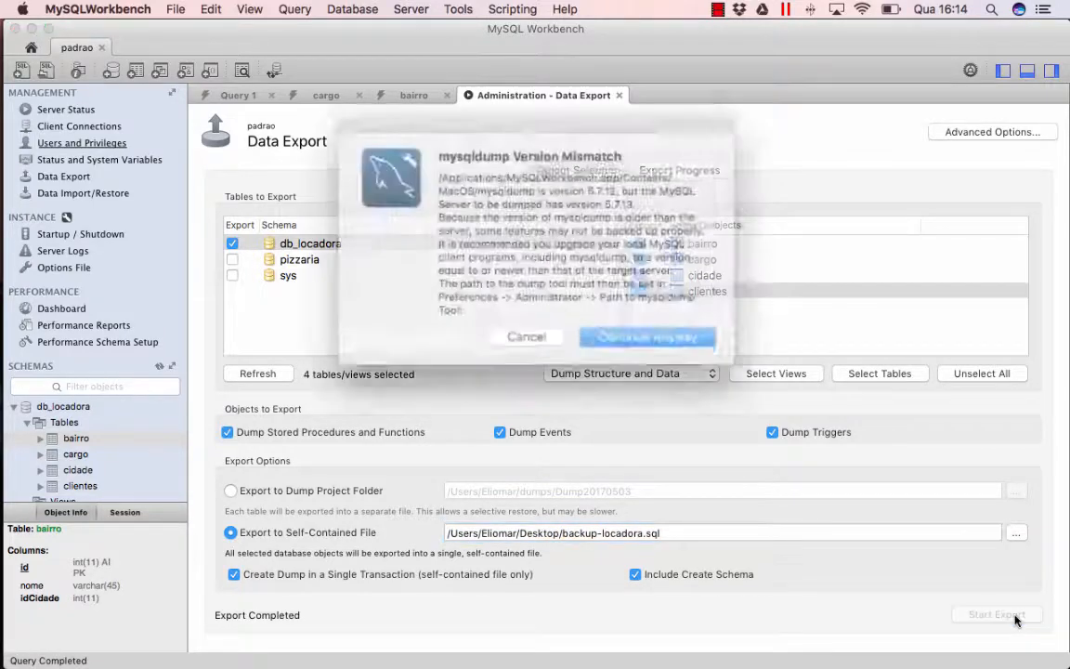
pyautogui.click(663, 332)
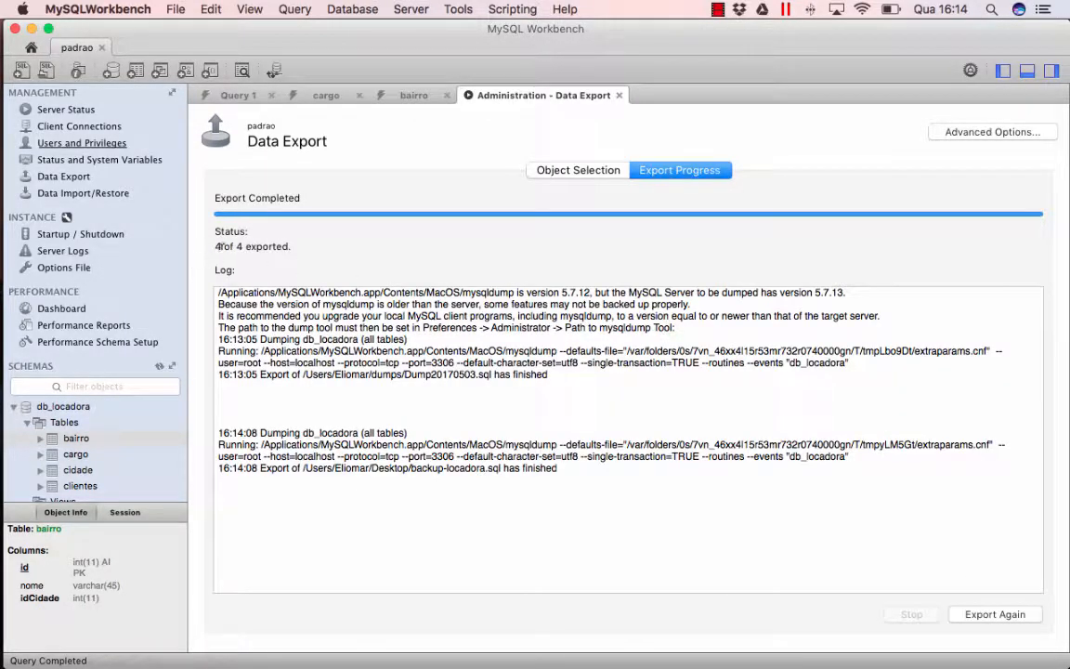
# Step: Close the data export page and the bairro, cargo and Query 1 editors, and select the db_locadora schema
pyautogui.click(617, 96)
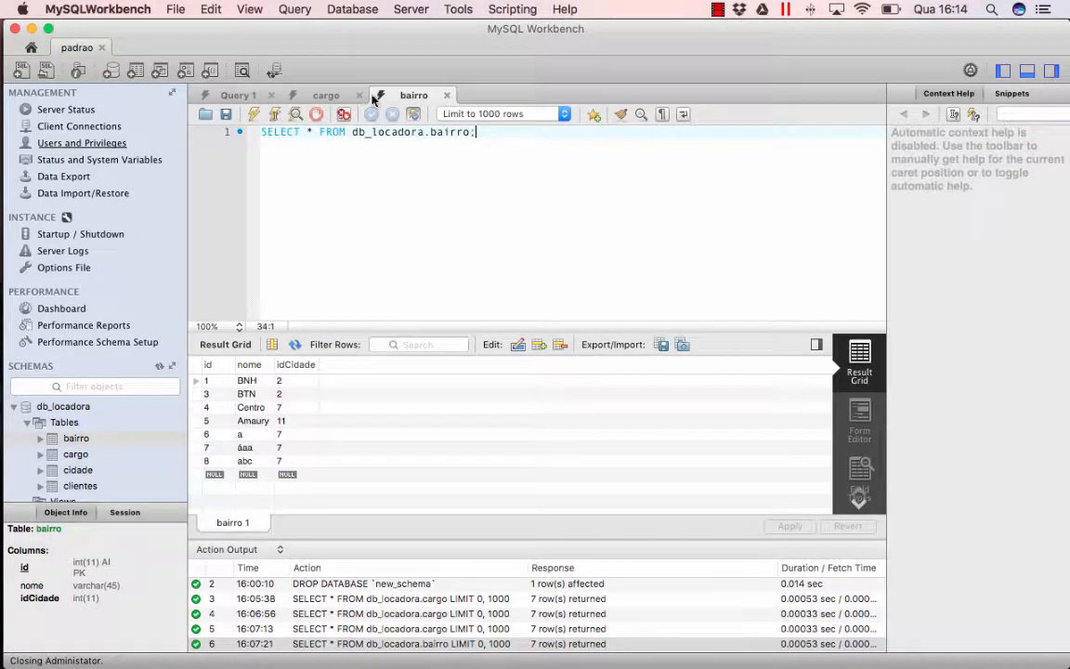
pyautogui.click(447, 96)
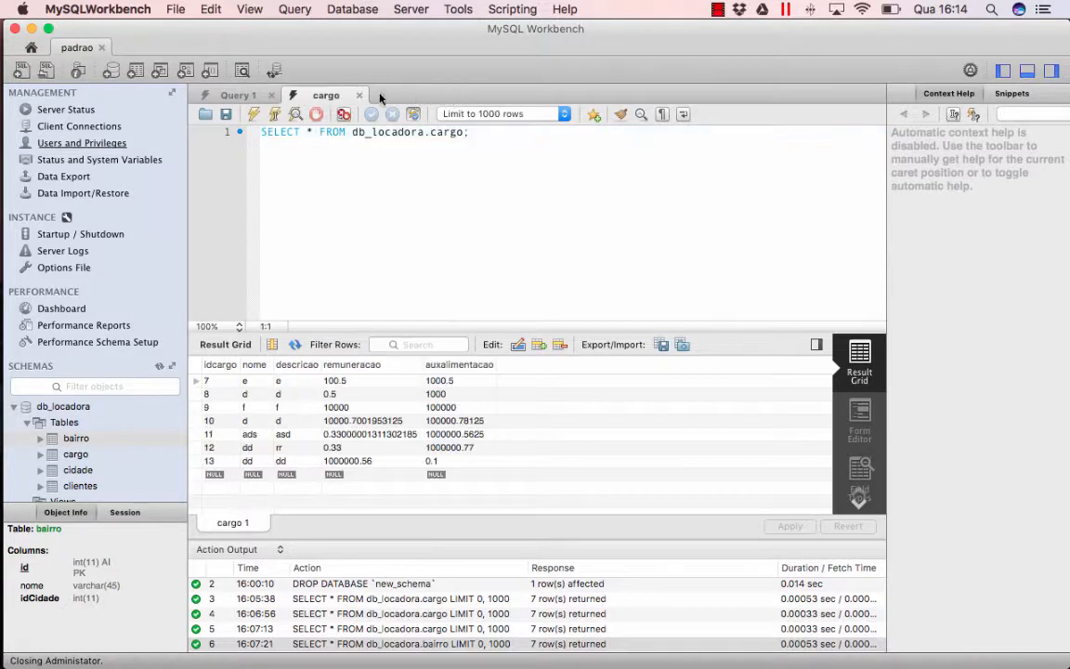
pyautogui.click(359, 96)
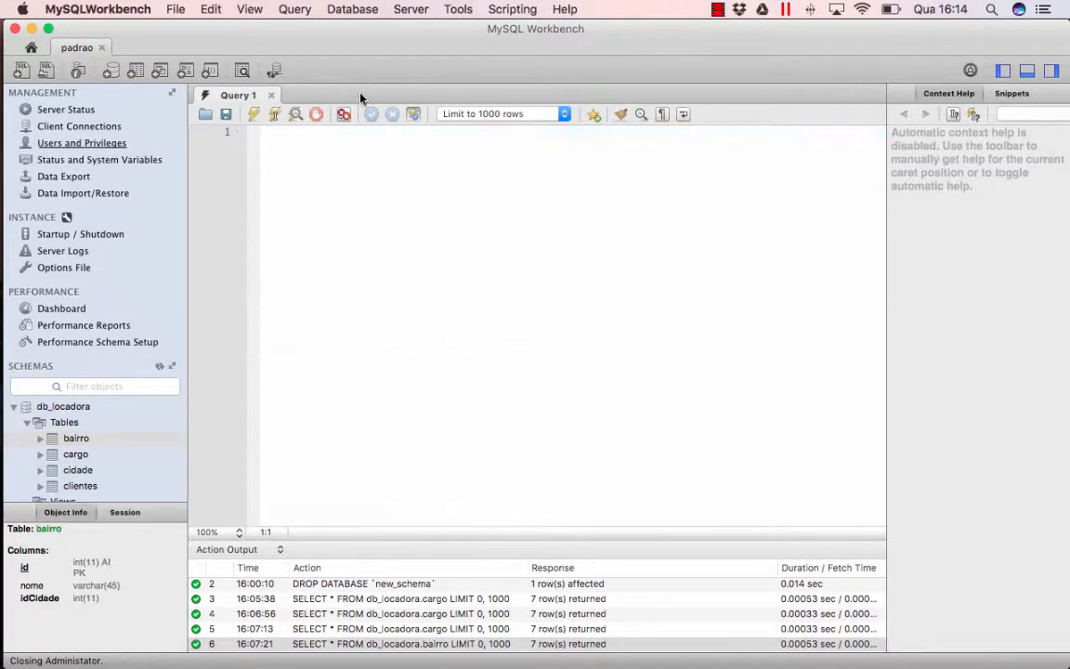
pyautogui.click(271, 95)
pyautogui.click(69, 407)
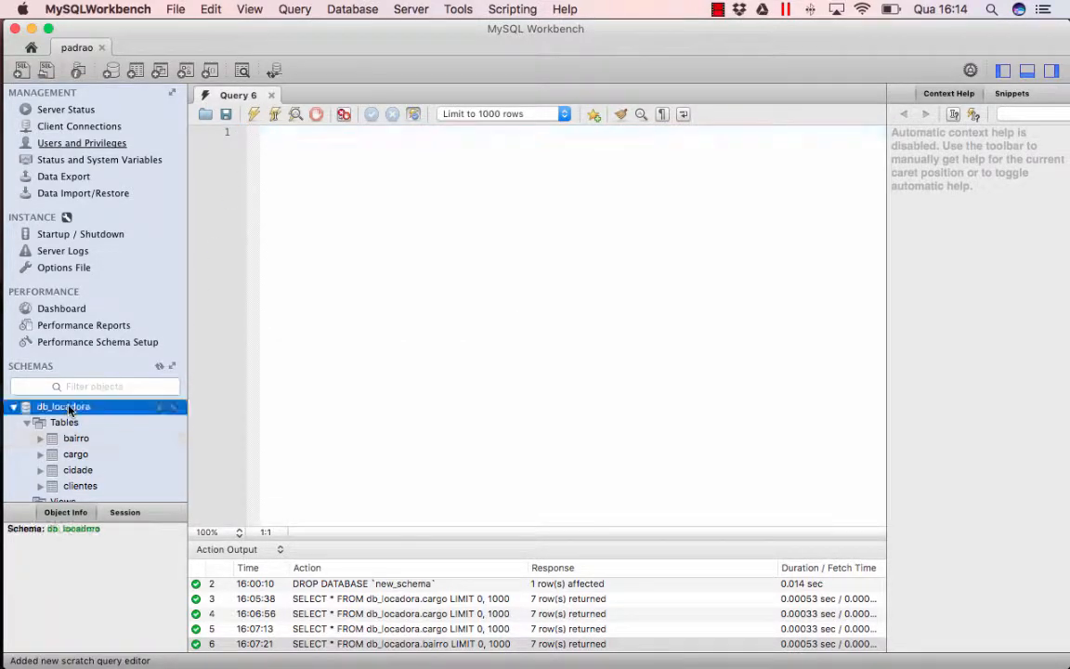
pyautogui.rightClick(70, 409)
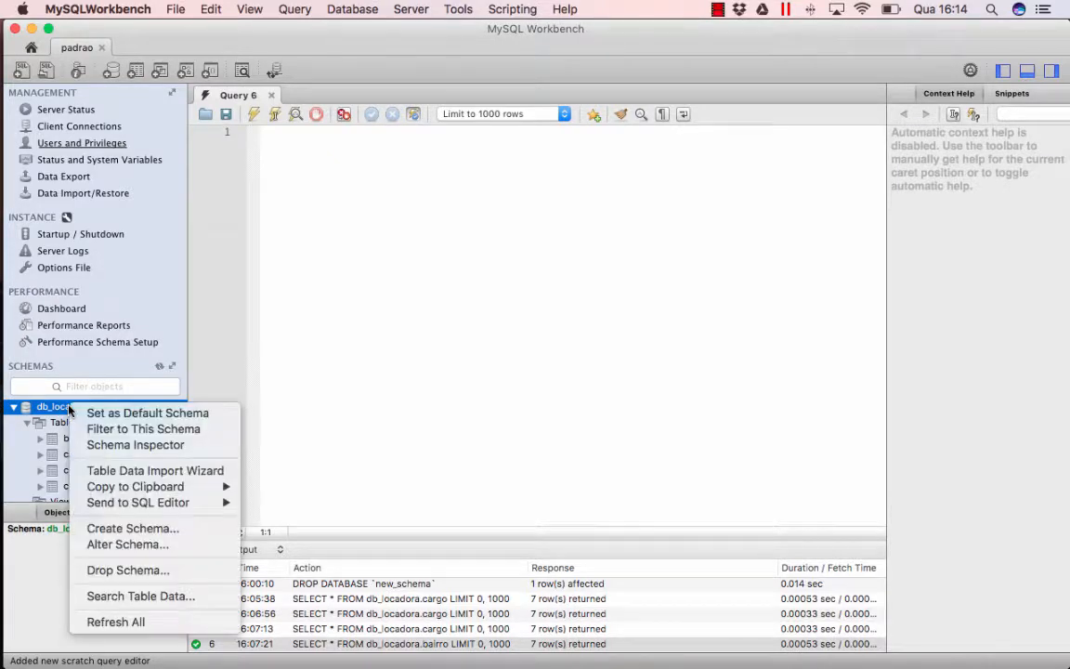
# Step: Switch to Finder and select the exported backup-locadora.sql file on the Desktop
pyautogui.press('super+Tab')
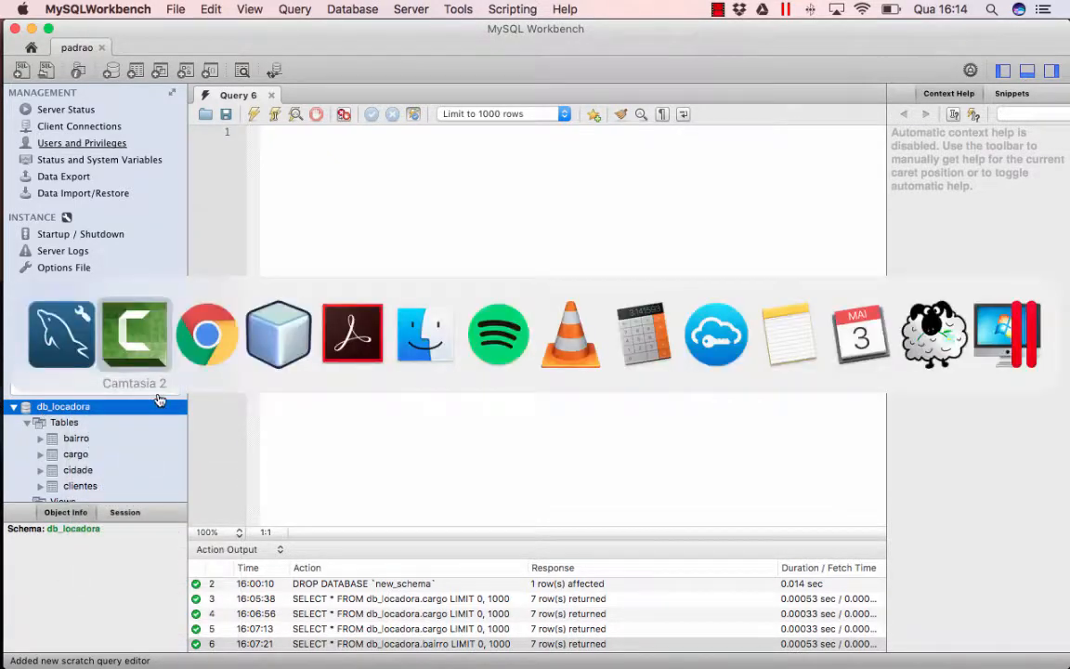
pyautogui.click(423, 357)
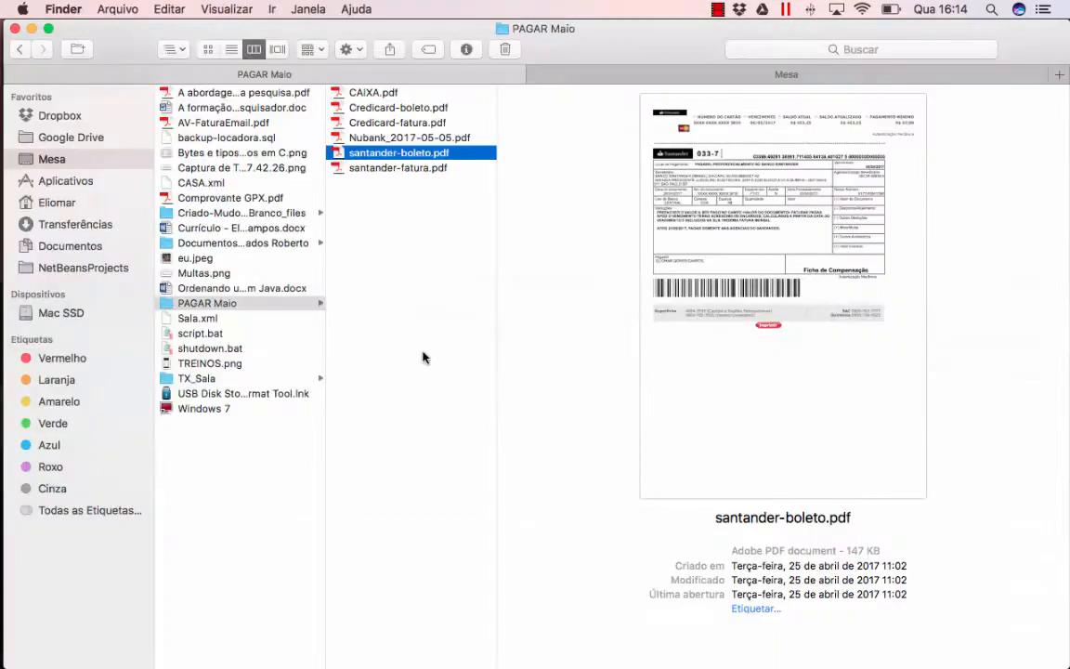
pyautogui.click(54, 154)
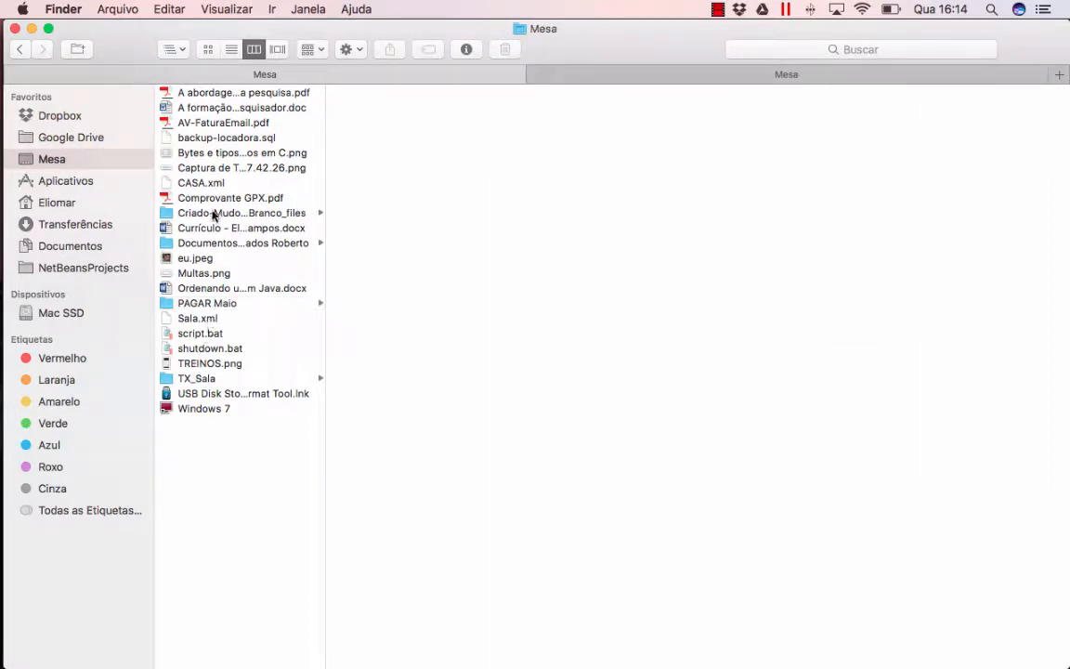
pyautogui.click(227, 138)
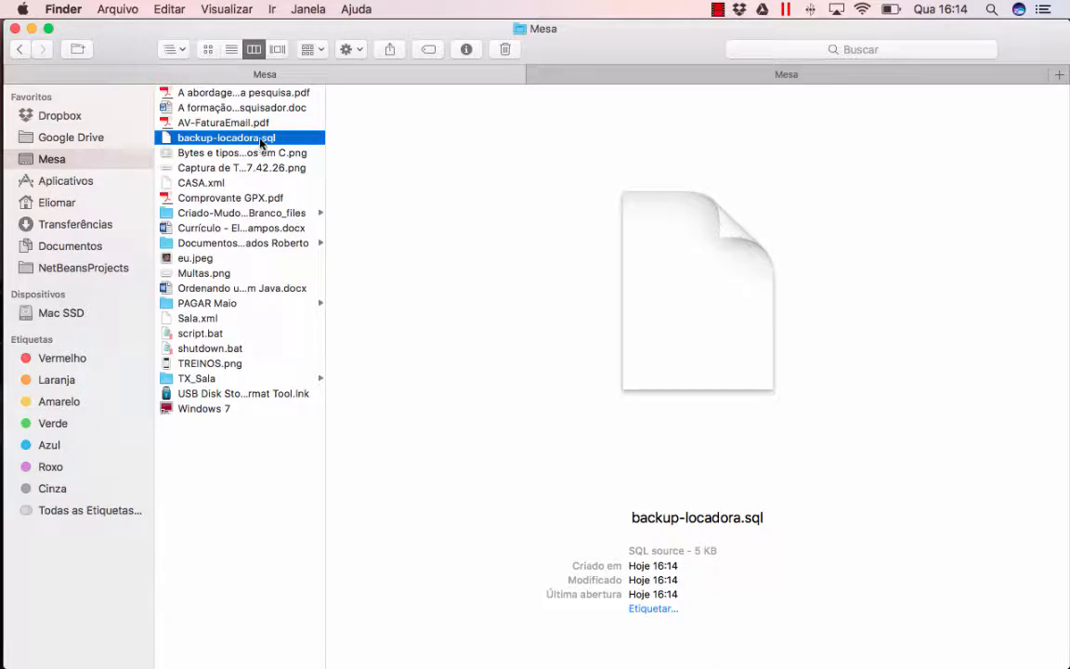
pyautogui.moveTo(235, 137); pyautogui.dragTo(250, 139)
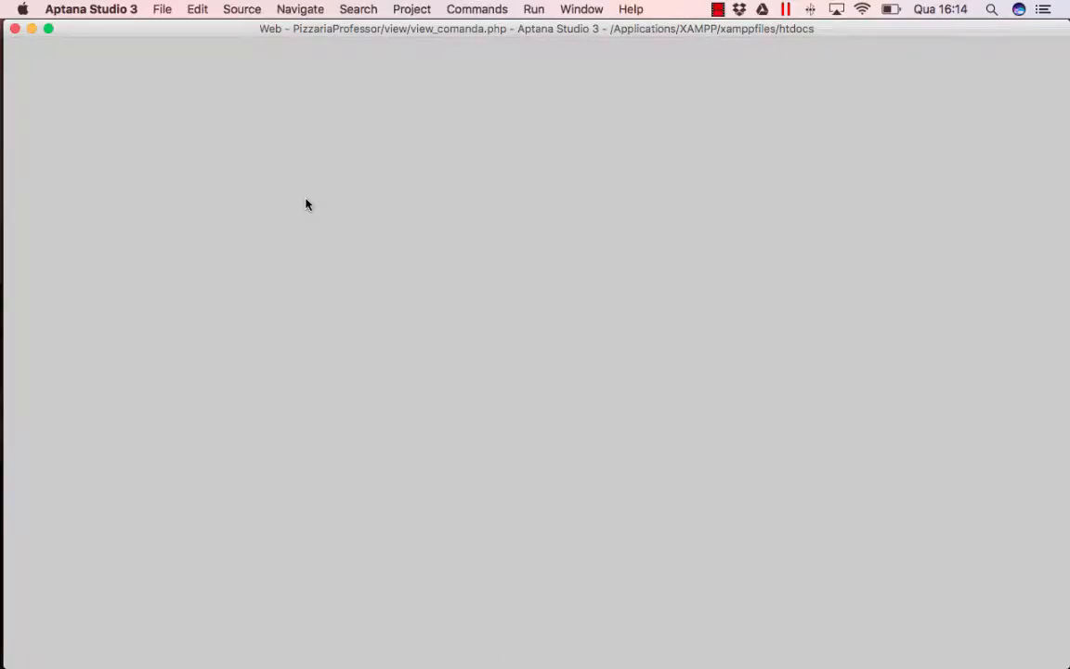
pyautogui.press('super+q')
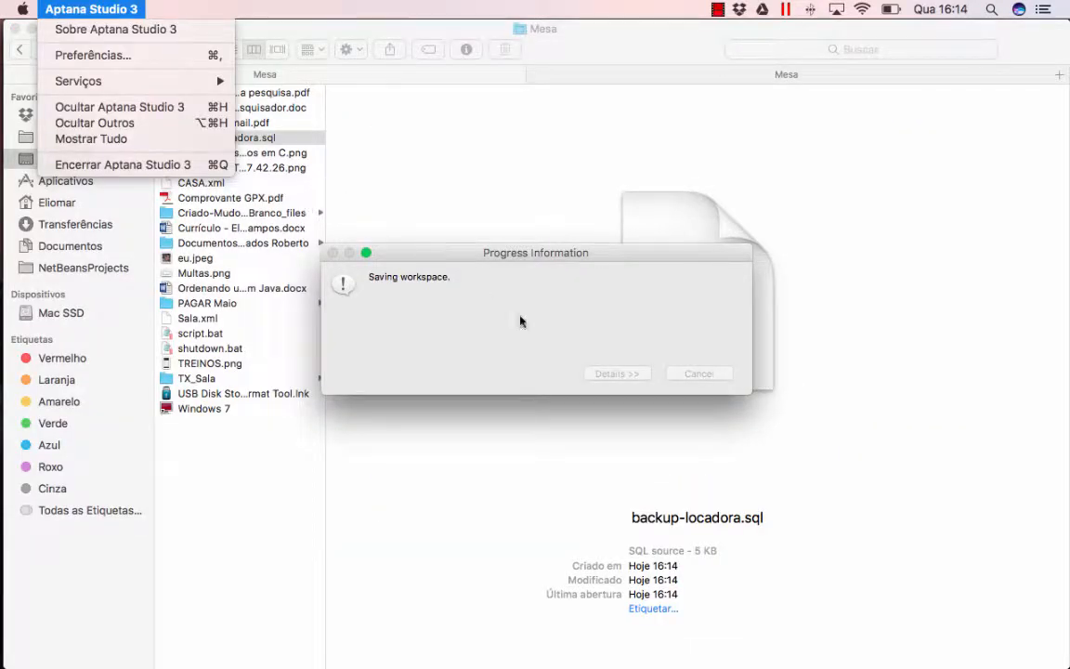
pyautogui.click(234, 136)
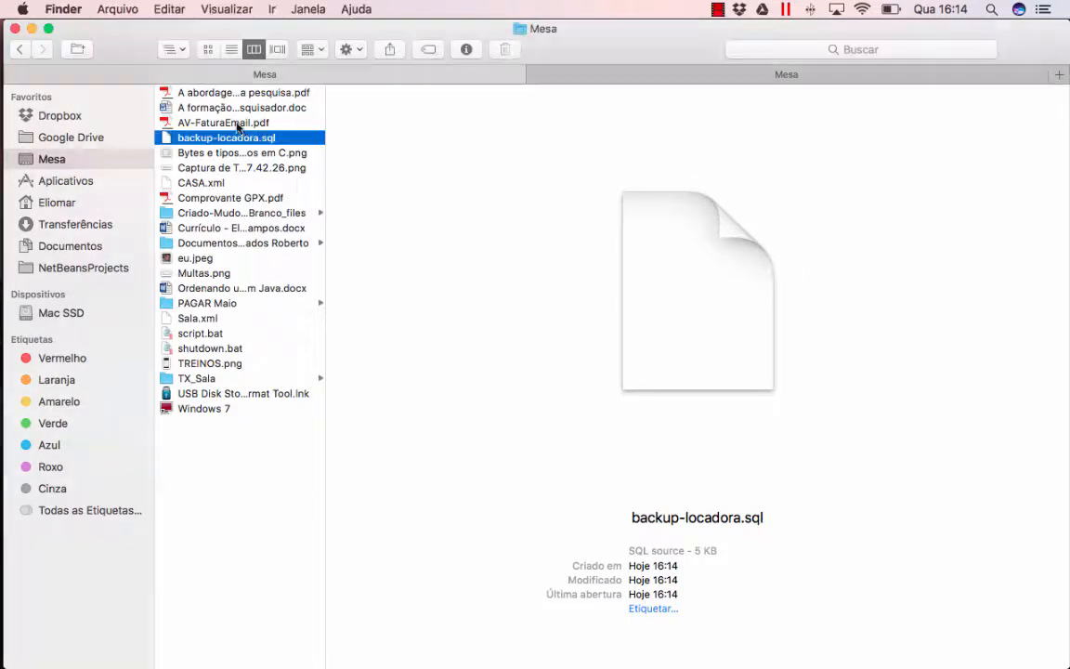
# Step: Open backup-locadora.sql with Editor de Texto.app, without making it the default application, and enlarge the document window to fill the screen
pyautogui.rightClick(233, 142)
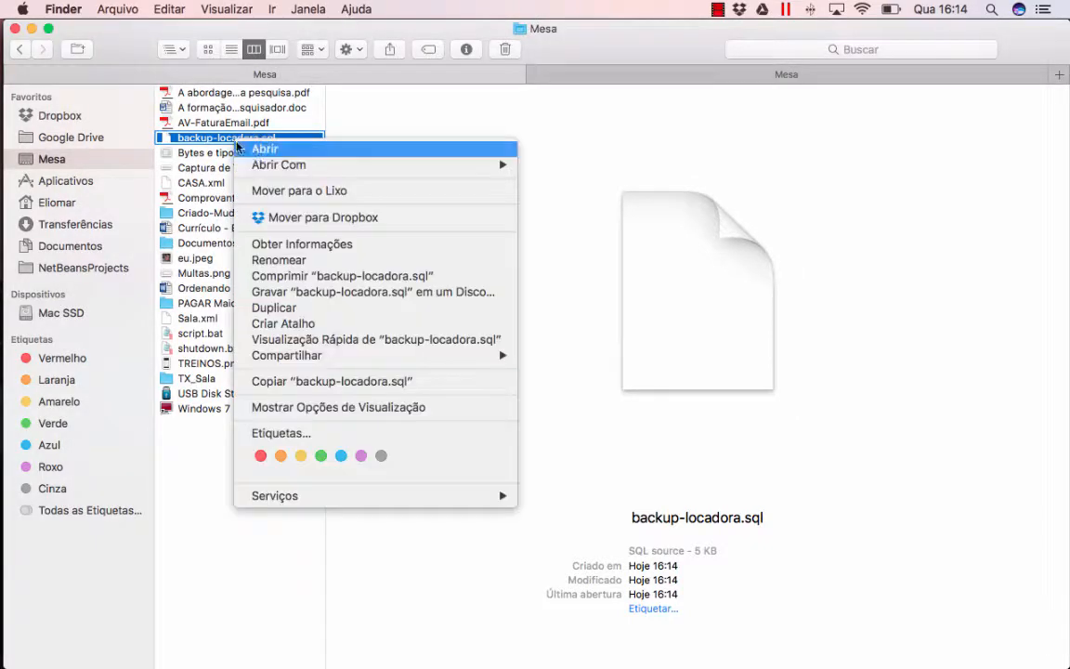
pyautogui.moveTo(334, 165)
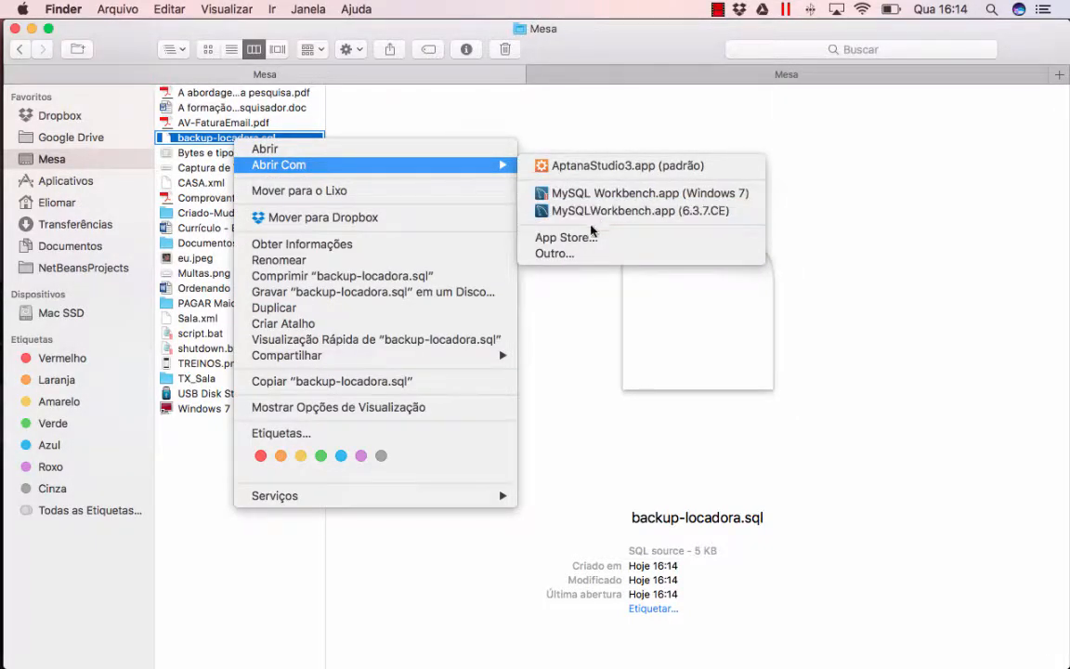
pyautogui.click(554, 253)
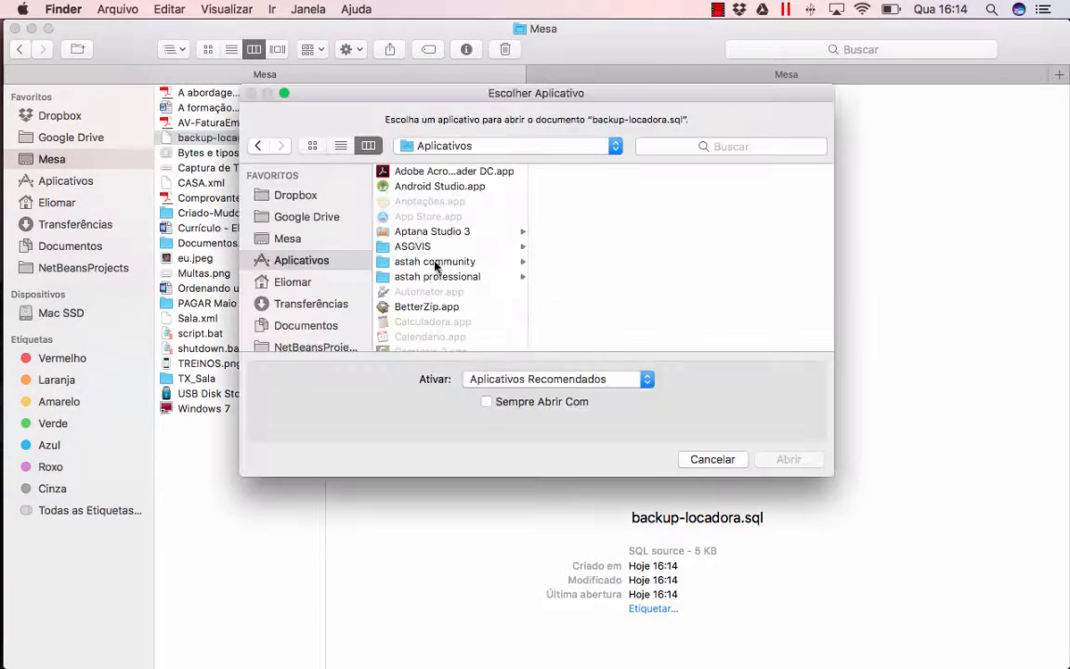
pyautogui.click(452, 262)
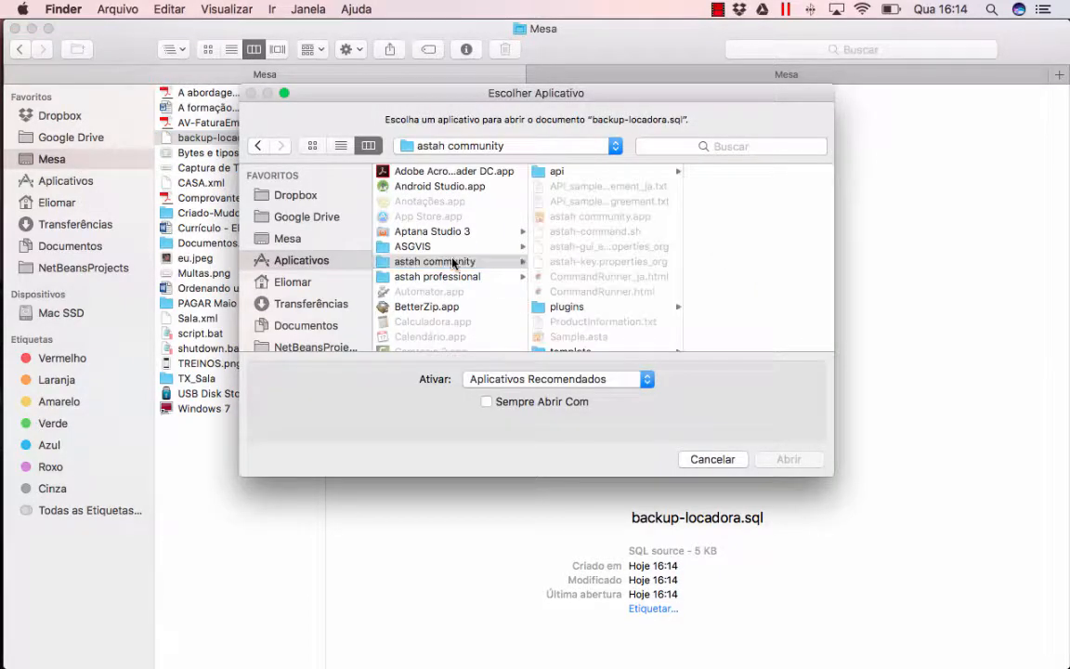
pyautogui.scroll(-3, 438, 306)
pyautogui.click(437, 342)
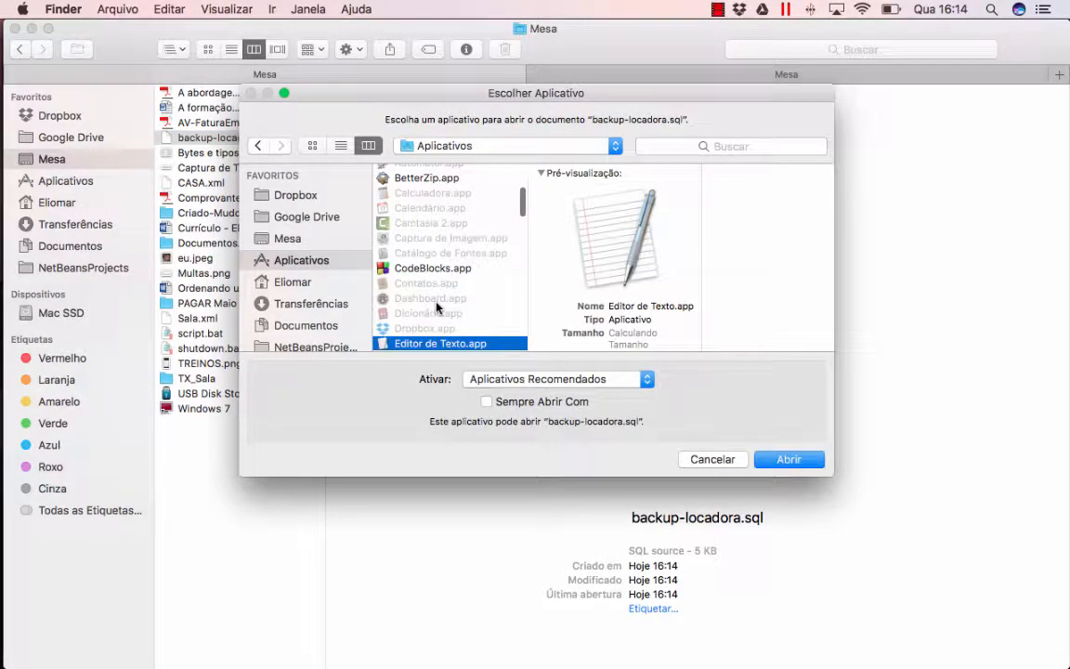
pyautogui.doubleClick(454, 344)
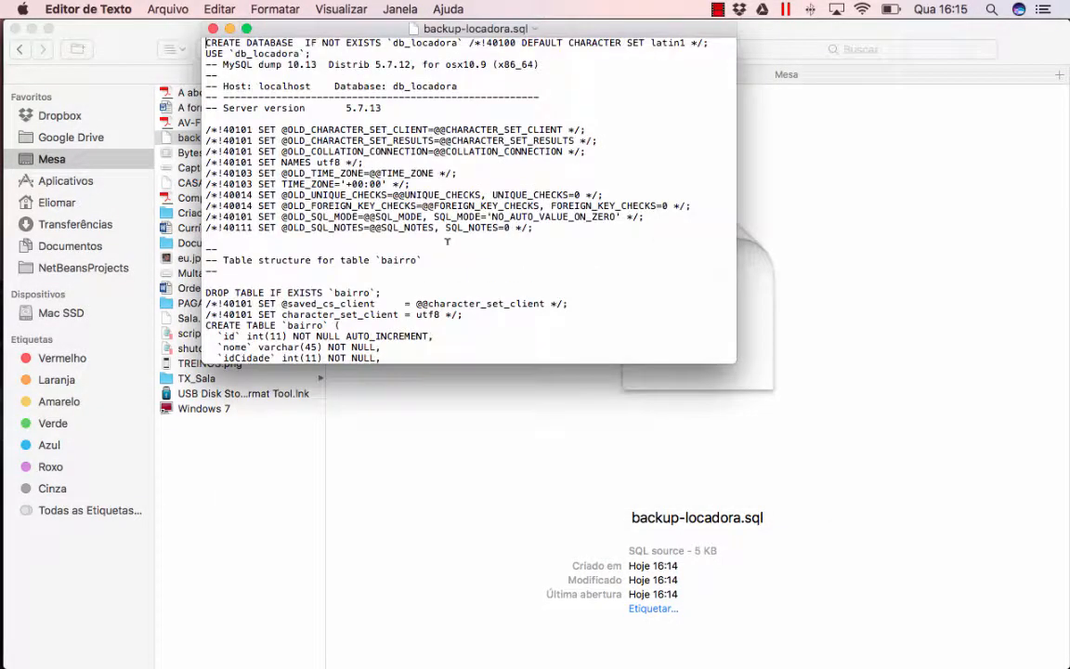
pyautogui.click(247, 30)
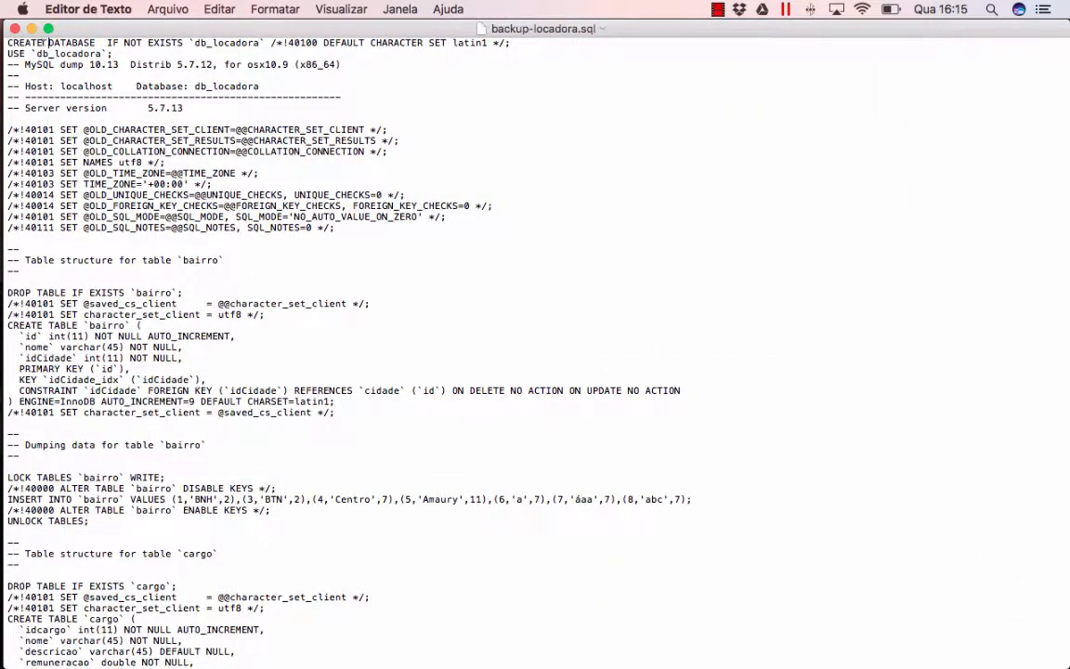
# Step: Examine the CREATE DATABASE and USE statements for db_locadora at the beginning of the backup script
pyautogui.moveTo(9, 37); pyautogui.dragTo(256, 43)
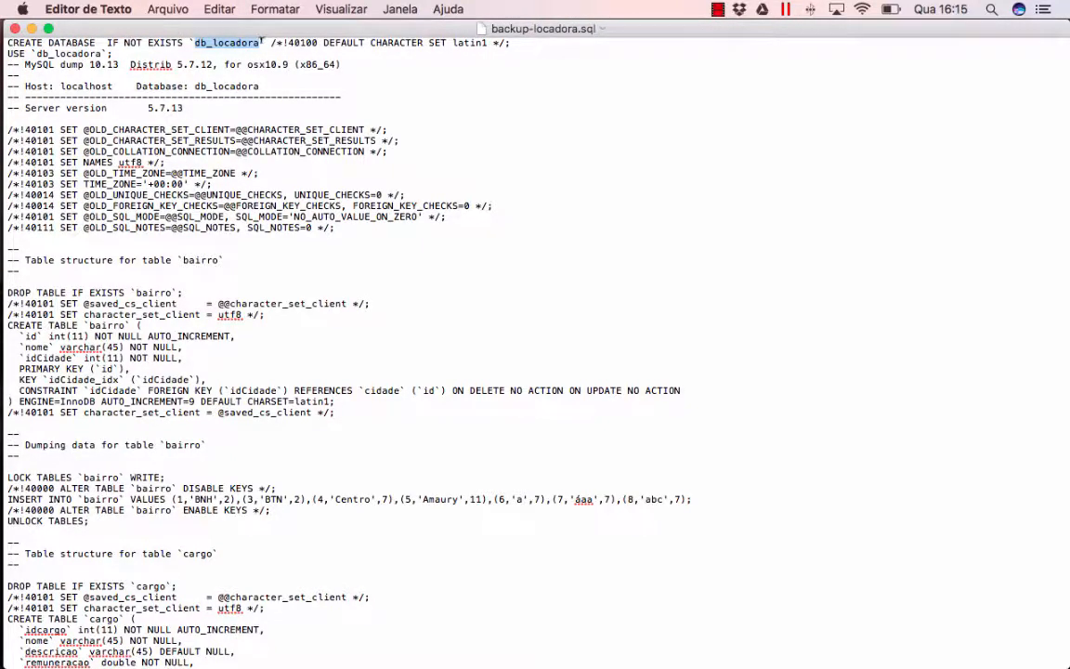
pyautogui.click(225, 40)
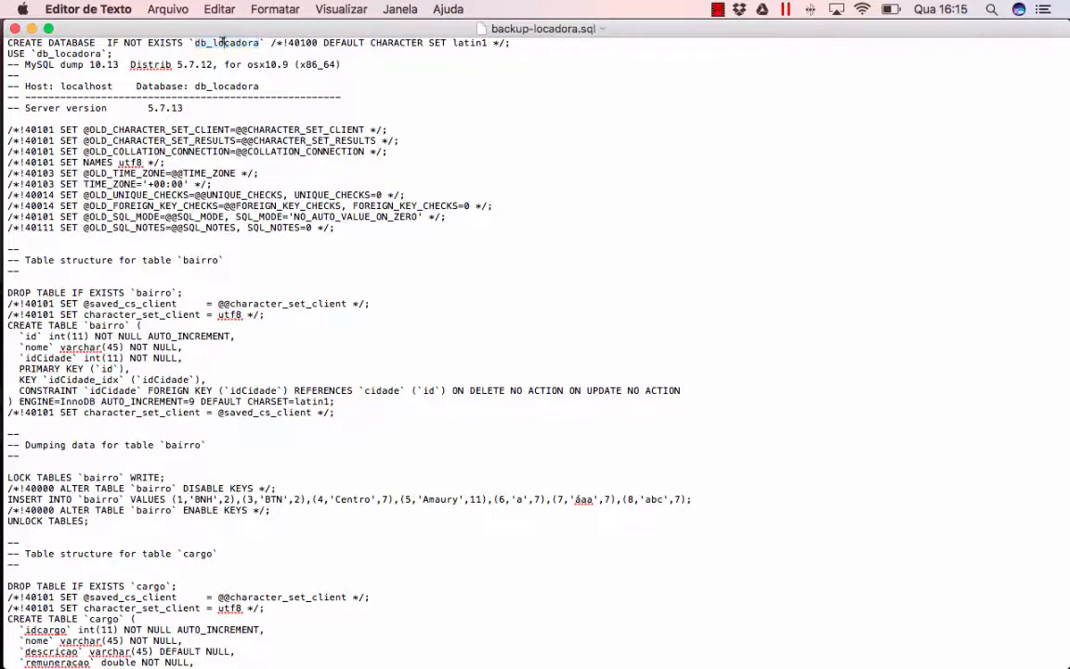
pyautogui.moveTo(195, 40); pyautogui.dragTo(255, 42)
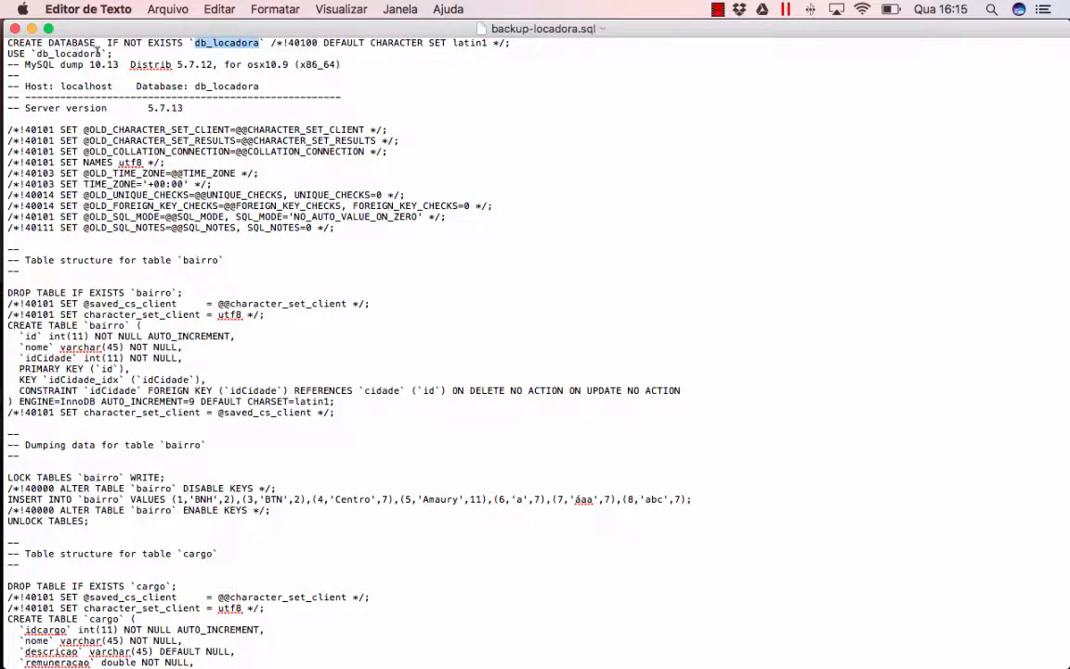
pyautogui.moveTo(12, 50); pyautogui.dragTo(93, 49)
pyautogui.click(36, 50)
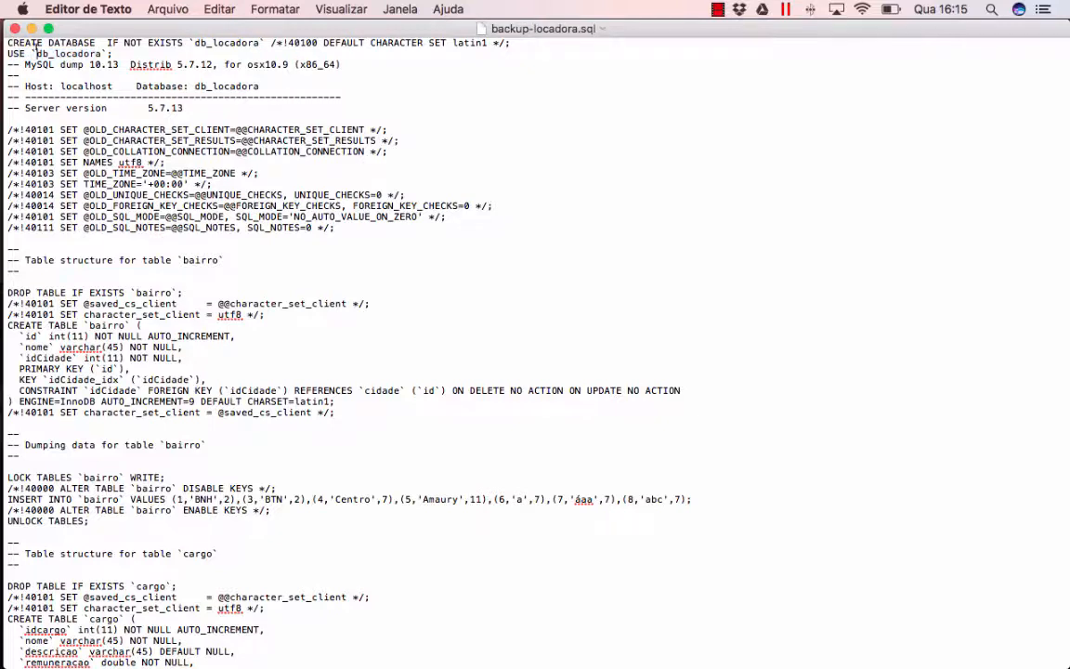
pyautogui.moveTo(9, 50); pyautogui.dragTo(105, 50)
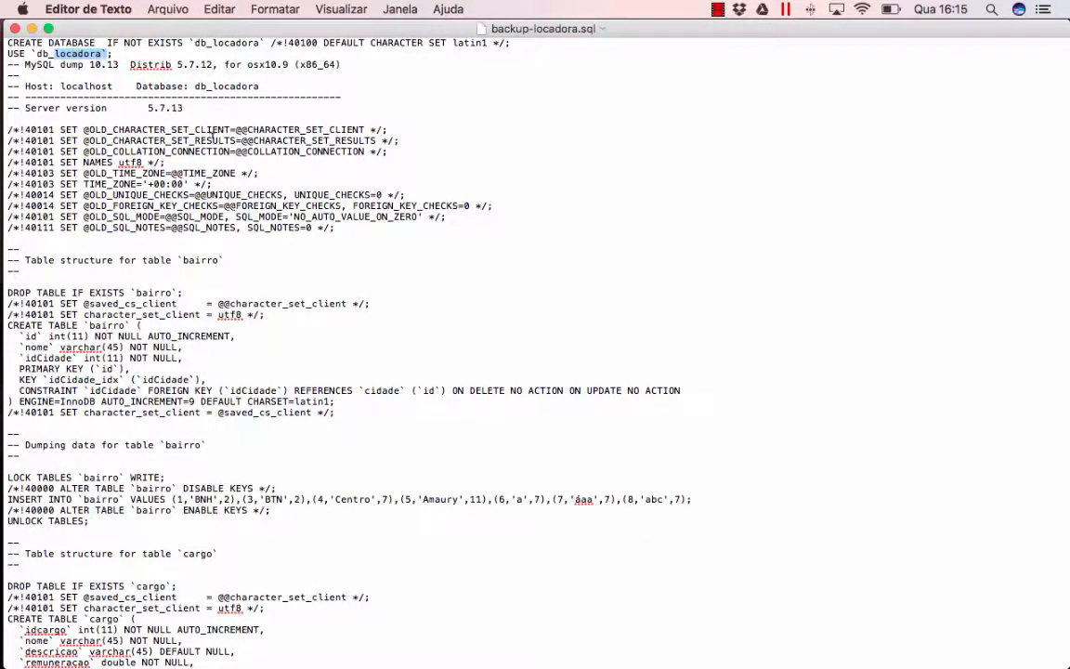
# Step: Examine the comment lines and the block of SET statements in the backup script's header
pyautogui.scroll(-2, 213, 135)
pyautogui.scroll(2, 213, 135)
pyautogui.scroll(-3, 213, 134)
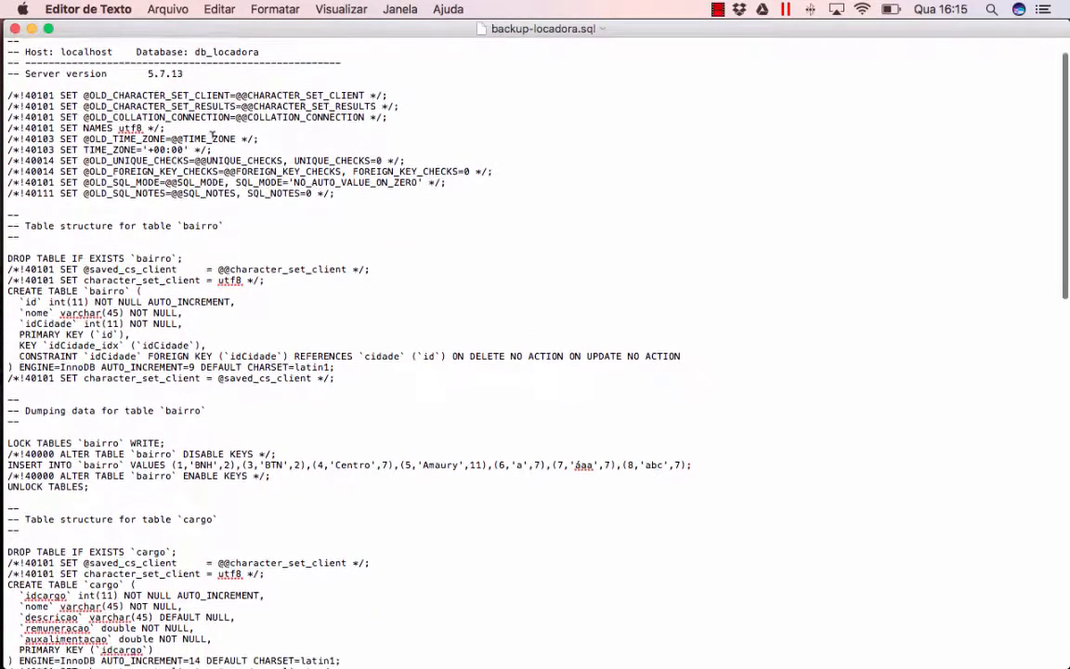
pyautogui.moveTo(10, 92); pyautogui.dragTo(82, 190)
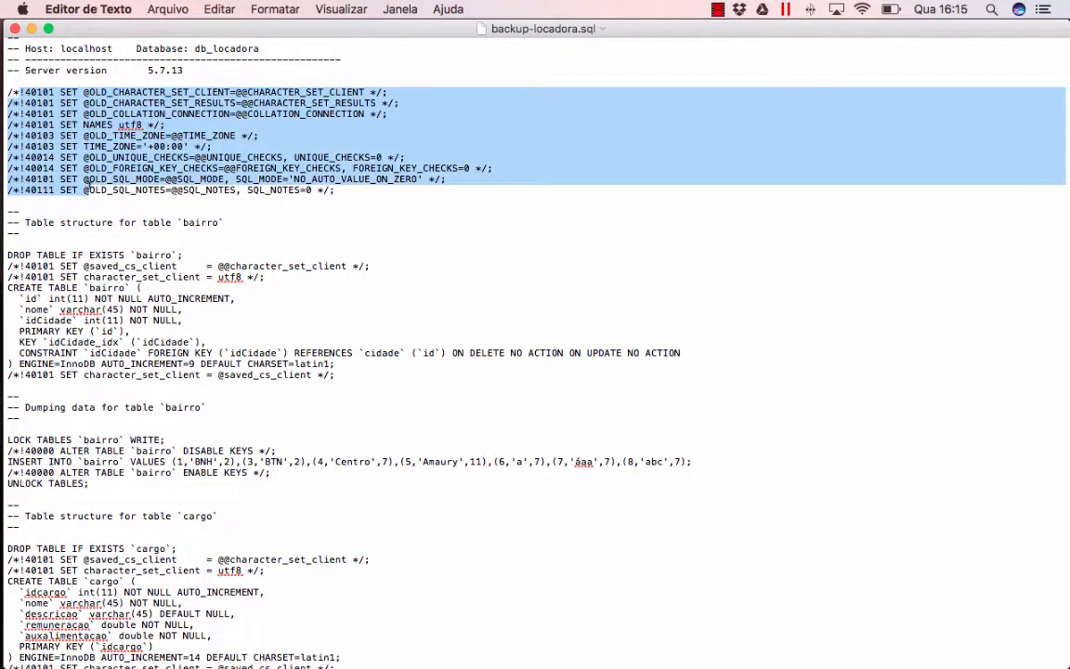
pyautogui.click(22, 92)
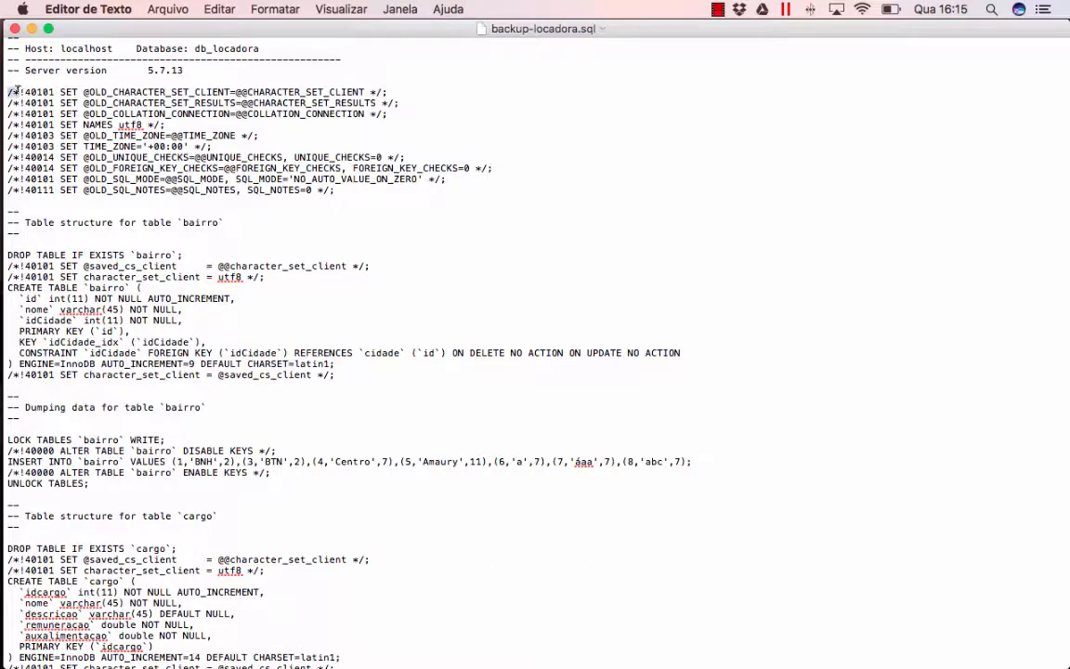
pyautogui.scroll(3, 21, 89)
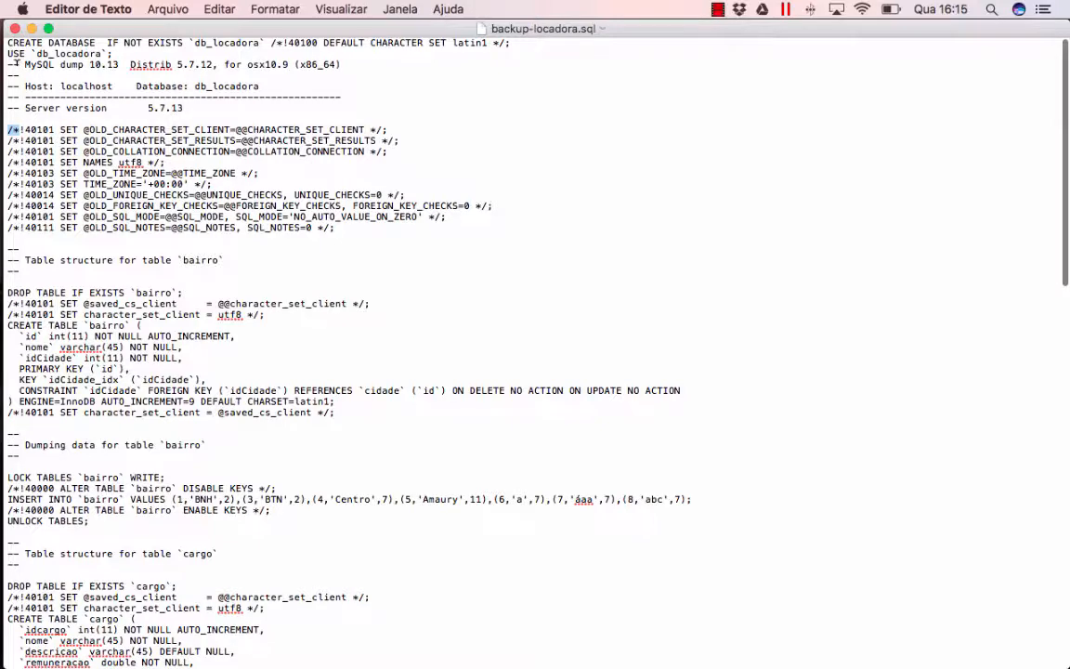
pyautogui.click(18, 62)
pyautogui.click(39, 62)
# Step: Examine the table structure comment and the DROP TABLE IF EXISTS statement for the bairro table
pyautogui.scroll(-6, 48, 140)
pyautogui.scroll(-3, 50, 144)
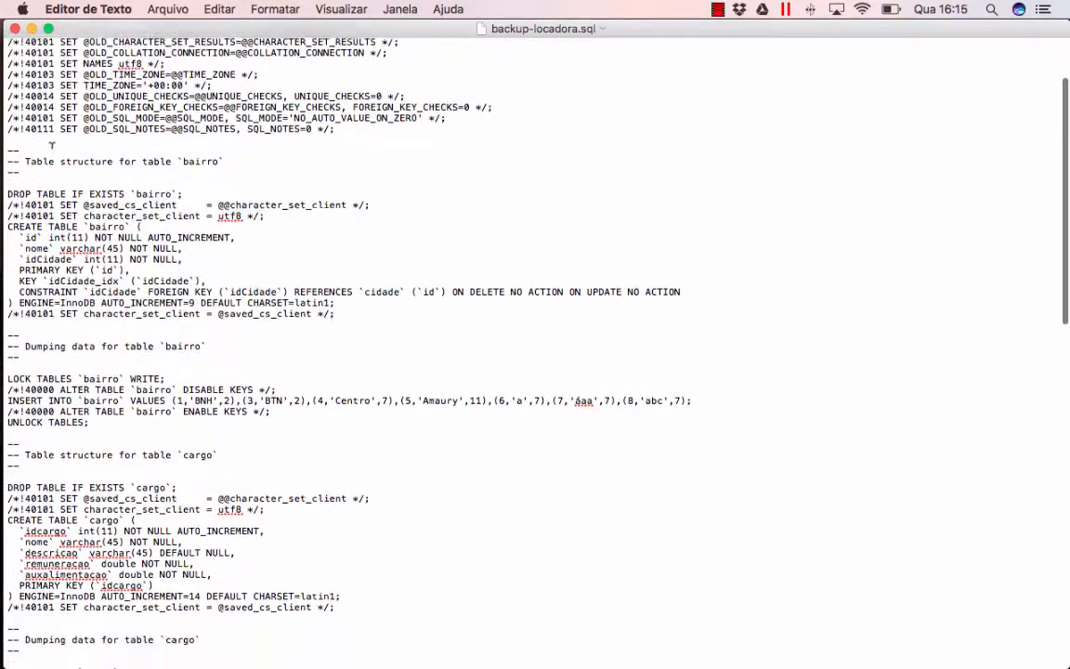
pyautogui.scroll(-4, 51, 145)
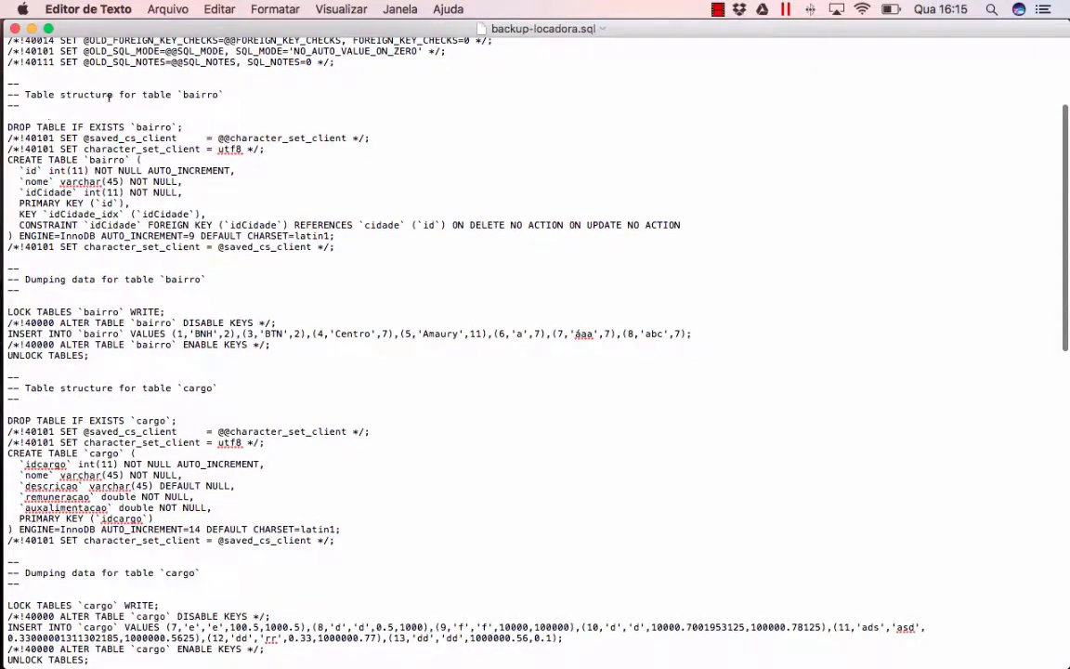
pyautogui.moveTo(7, 85); pyautogui.dragTo(181, 94)
pyautogui.click(69, 93)
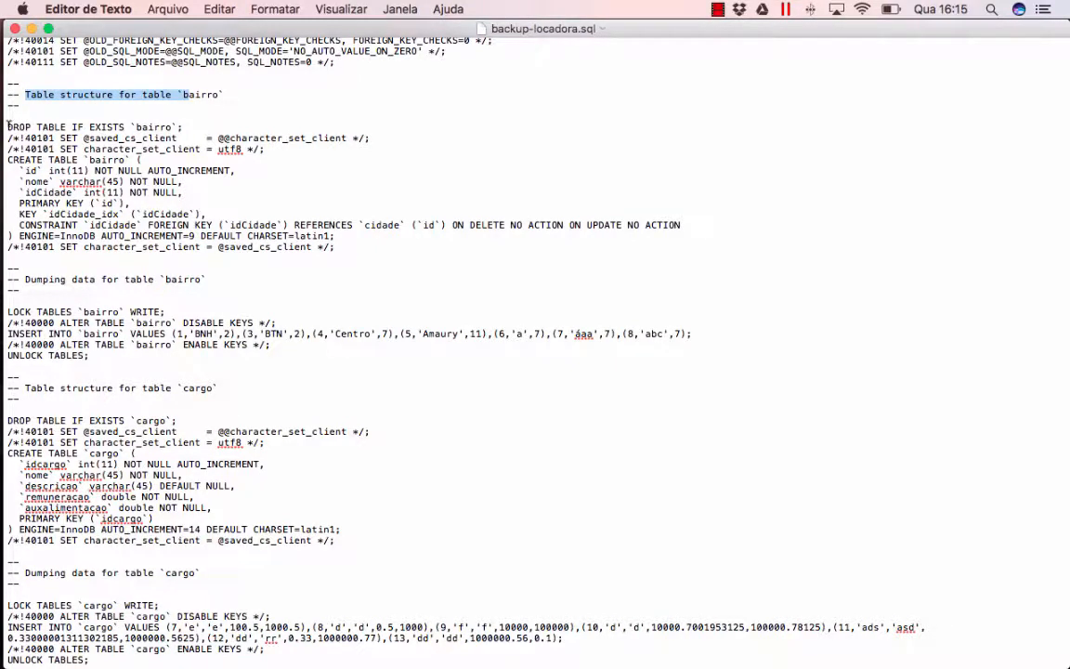
pyautogui.moveTo(7, 126); pyautogui.dragTo(121, 124)
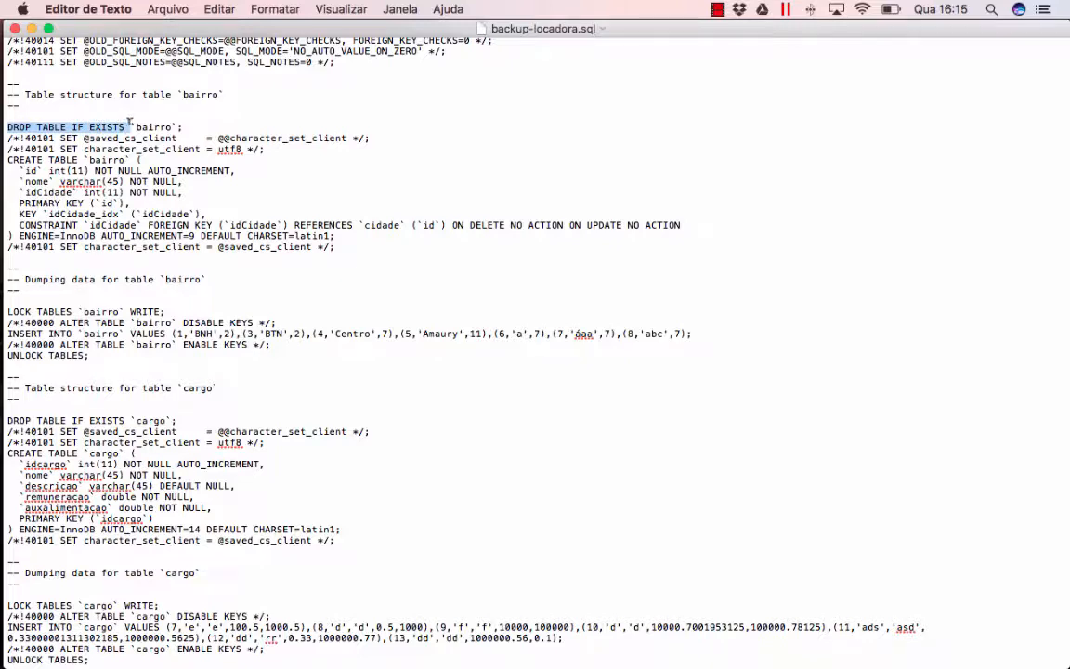
pyautogui.click(151, 126)
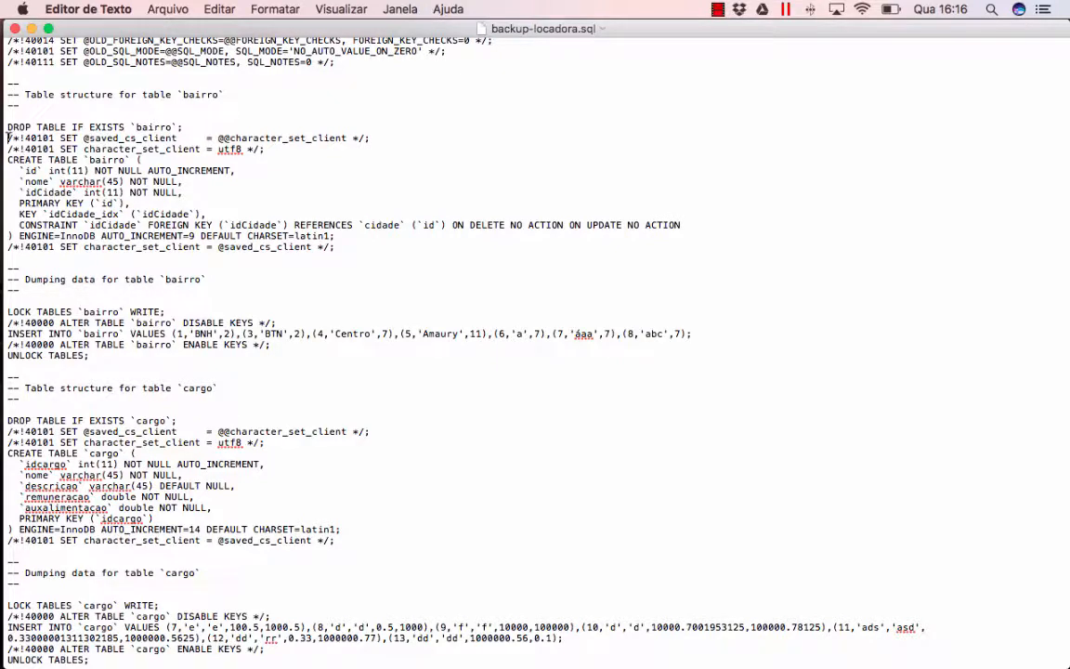
# Step: Examine the CREATE TABLE statement for bairro, including its column definitions, NOT NULL attributes and primary key
pyautogui.moveTo(7, 138); pyautogui.dragTo(140, 160)
pyautogui.click(31, 155)
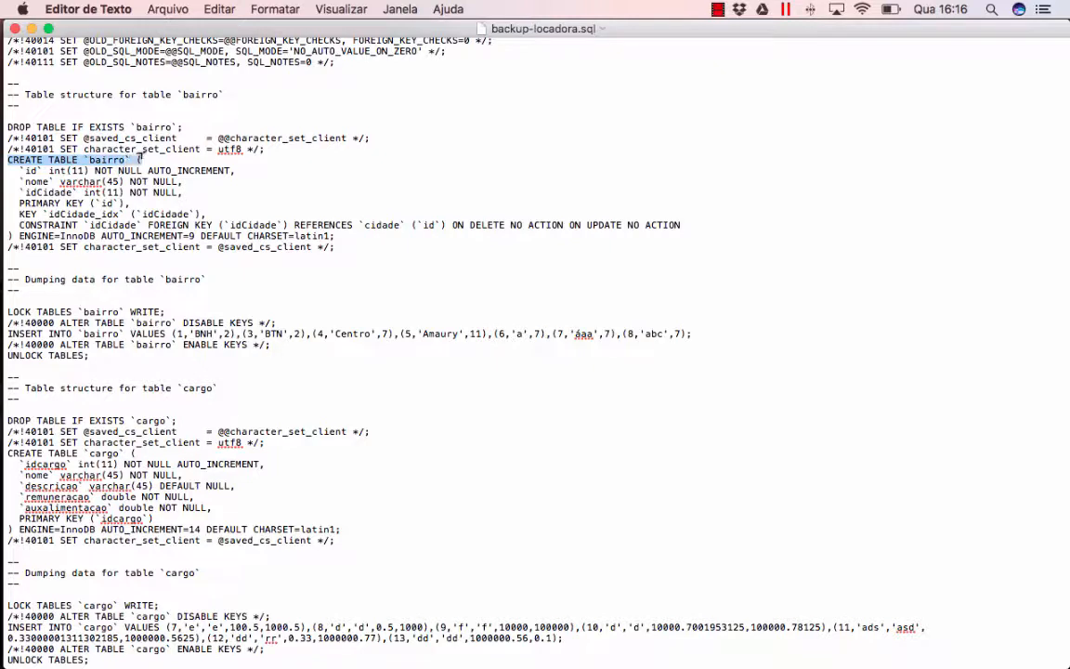
pyautogui.moveTo(19, 170); pyautogui.dragTo(39, 169)
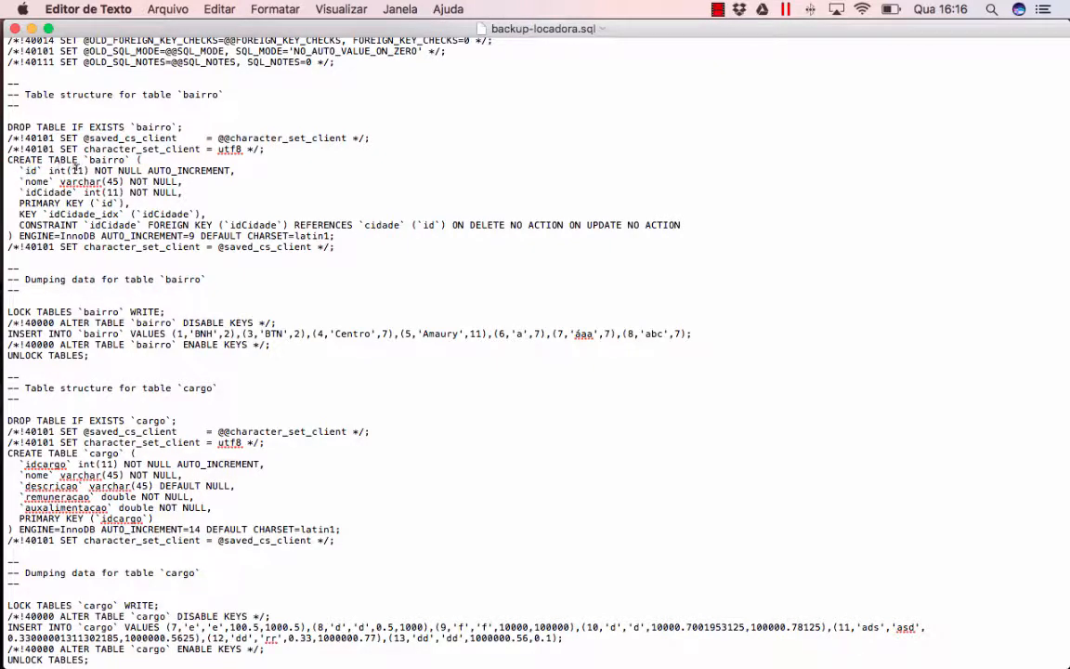
pyautogui.moveTo(95, 171)
pyautogui.mouseDown()
pyautogui.moveTo(118, 171)
pyautogui.moveTo(99, 181)
pyautogui.mouseUp()
pyautogui.click(133, 181)
pyautogui.doubleClick(105, 203)
pyautogui.scroll(-1, 67, 165)
pyautogui.moveTo(7, 149); pyautogui.dragTo(321, 203)
pyautogui.click(346, 225)
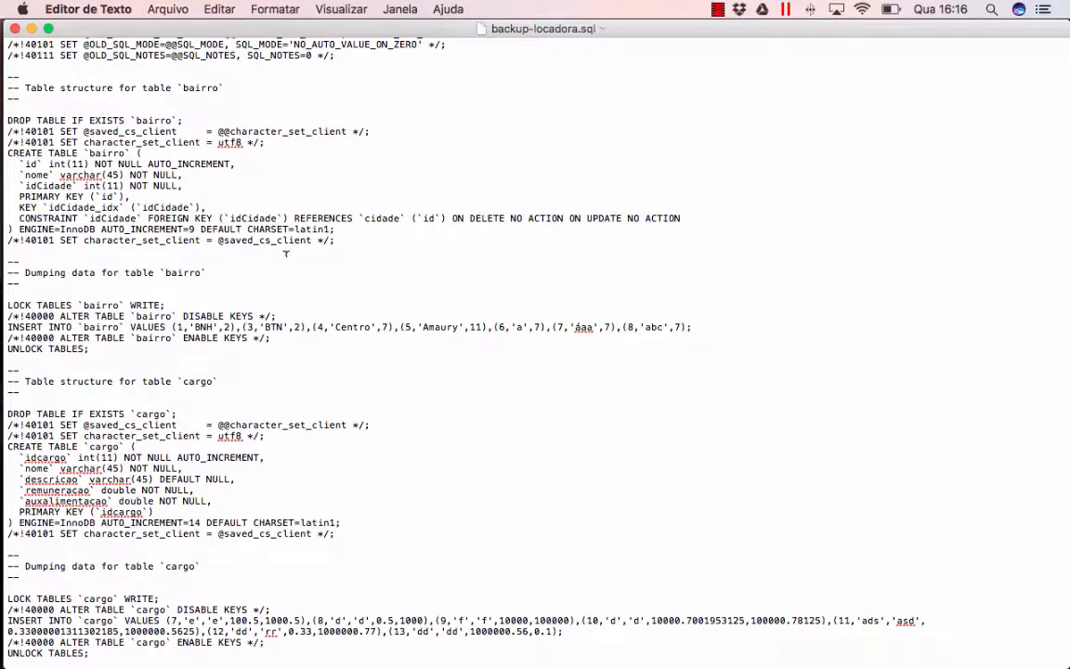
# Step: Examine the cargo table's DROP TABLE and CREATE TABLE statements, including the NOT NULL and AUTO_INCREMENT attributes of idcargo
pyautogui.scroll(-5, 188, 258)
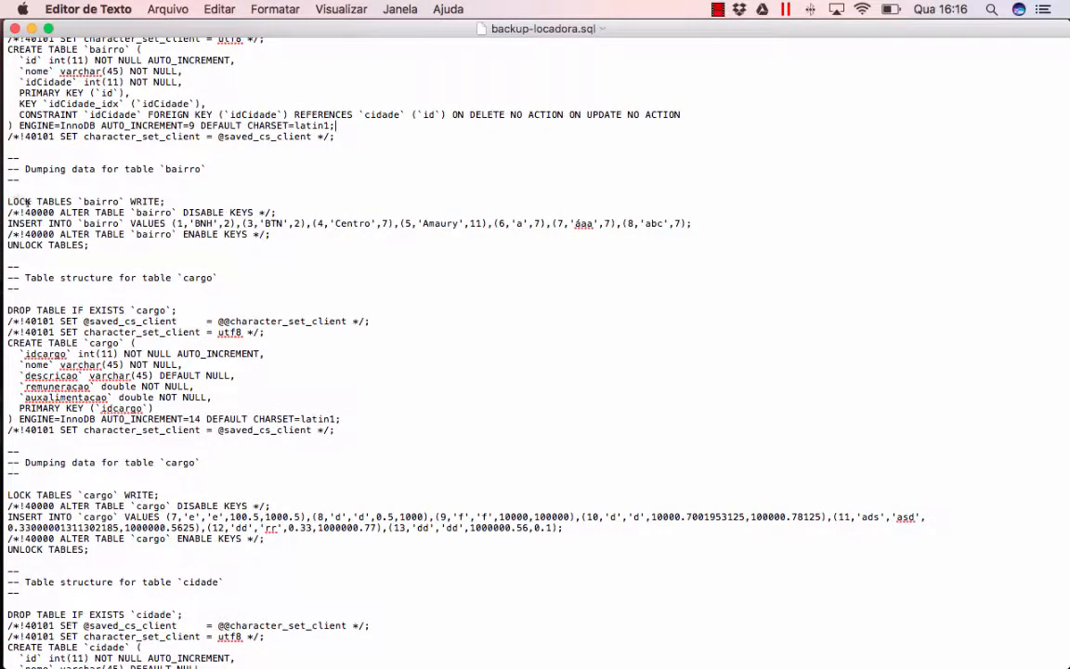
pyautogui.scroll(-4, 28, 201)
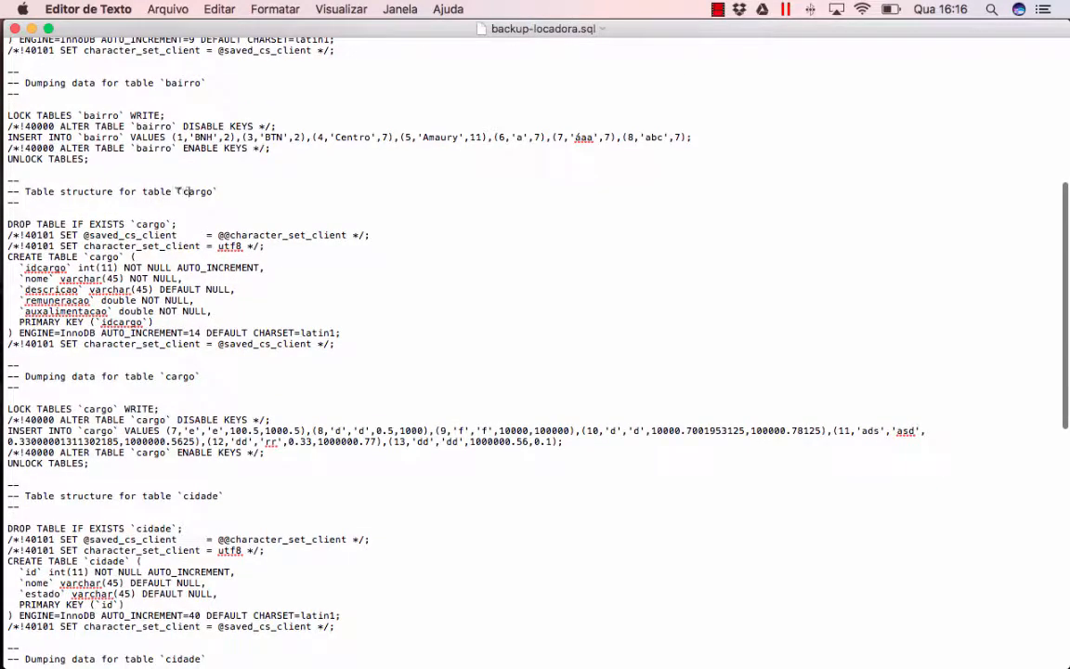
pyautogui.scroll(-3, 82, 180)
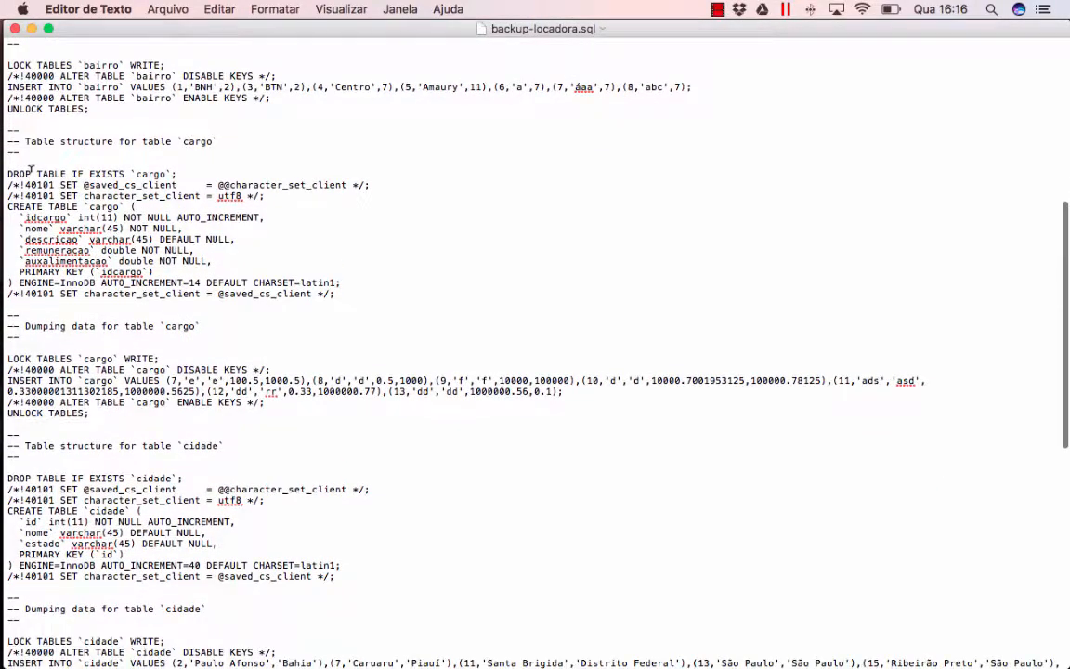
pyautogui.moveTo(34, 173); pyautogui.dragTo(161, 171)
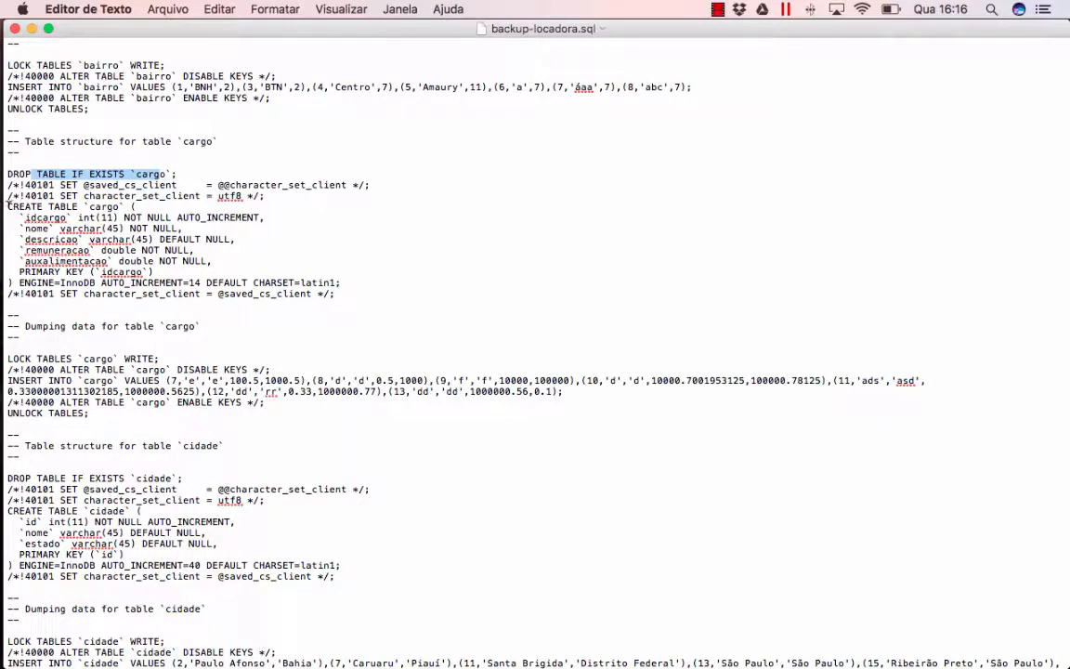
pyautogui.moveTo(7, 205); pyautogui.dragTo(144, 202)
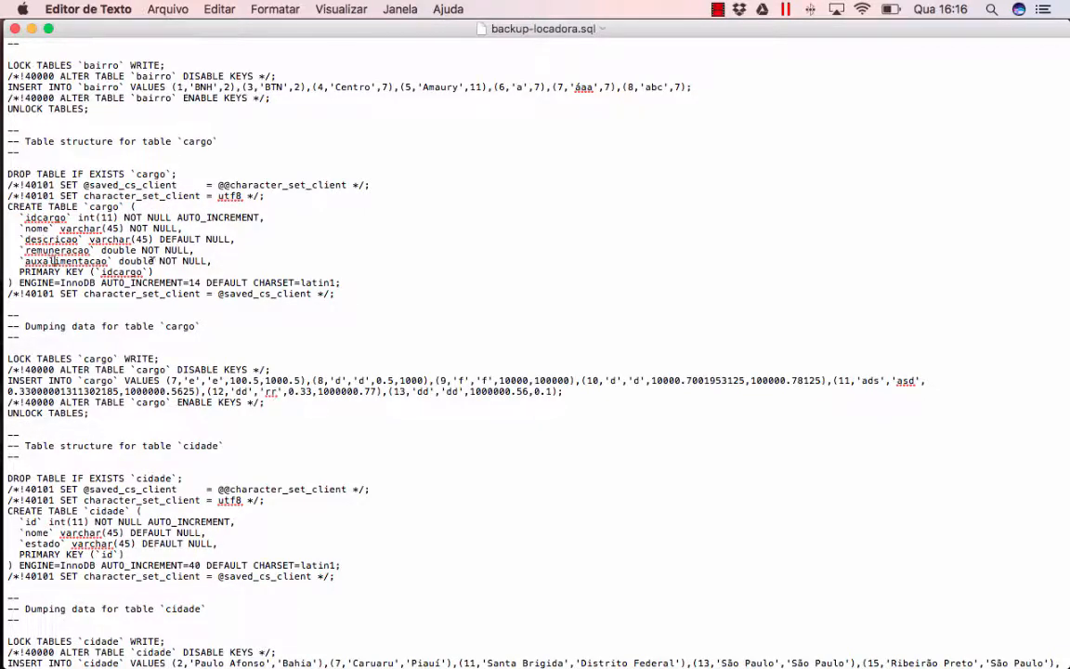
pyautogui.scroll(-1, 51, 243)
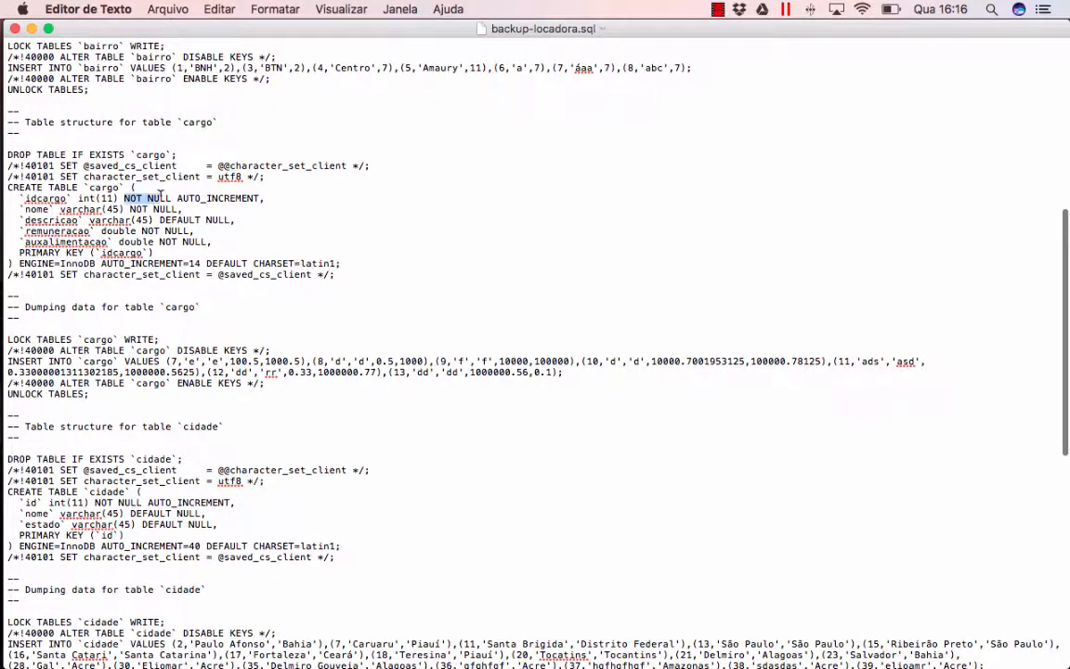
pyautogui.moveTo(124, 198); pyautogui.dragTo(234, 198)
# Step: Examine the table structure section and CREATE TABLE statement for the cidade table
pyautogui.scroll(-5, 213, 232)
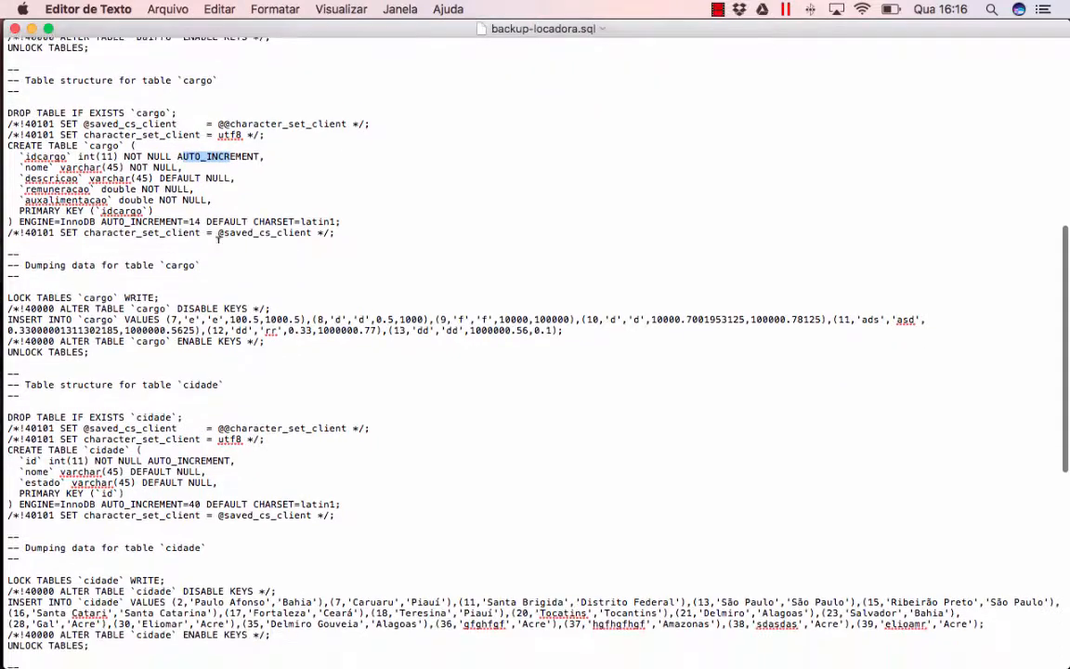
pyautogui.scroll(-2, 116, 288)
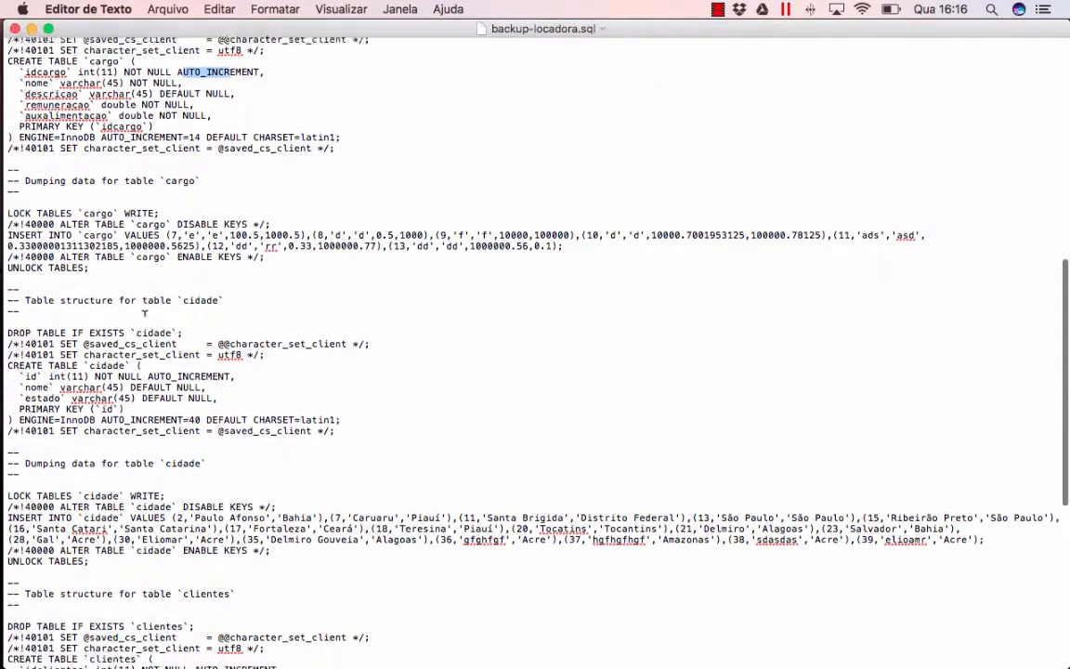
pyautogui.moveTo(9, 310); pyautogui.dragTo(136, 310)
pyautogui.scroll(-2, 139, 302)
pyautogui.scroll(-1, 140, 303)
pyautogui.moveTo(9, 290); pyautogui.dragTo(139, 289)
pyautogui.scroll(-3, 223, 316)
pyautogui.scroll(-9, 242, 347)
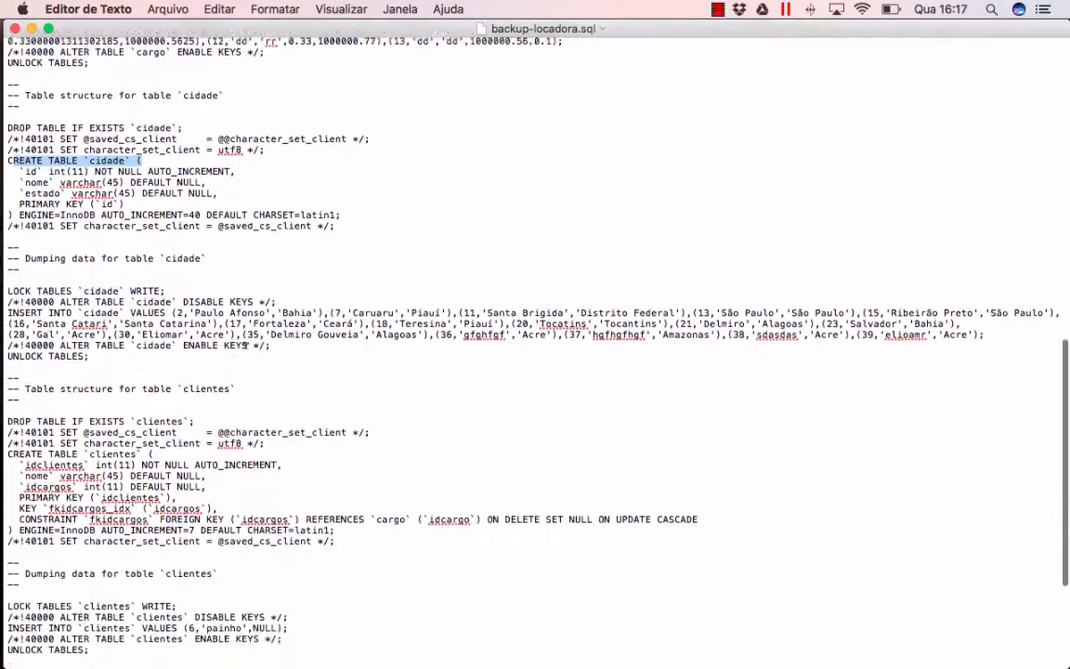
# Step: Examine the DROP TABLE and CREATE TABLE statements for the clientes table, continuing to the end of the script
pyautogui.scroll(-1, 235, 348)
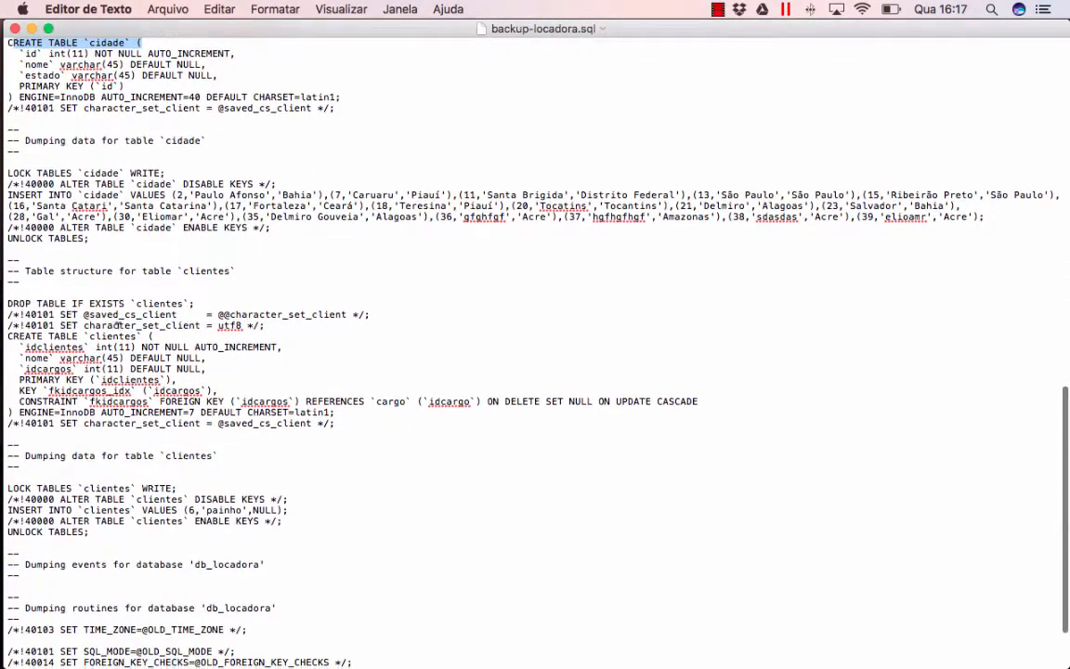
pyautogui.moveTo(28, 303); pyautogui.dragTo(145, 303)
pyautogui.moveTo(9, 331); pyautogui.dragTo(156, 335)
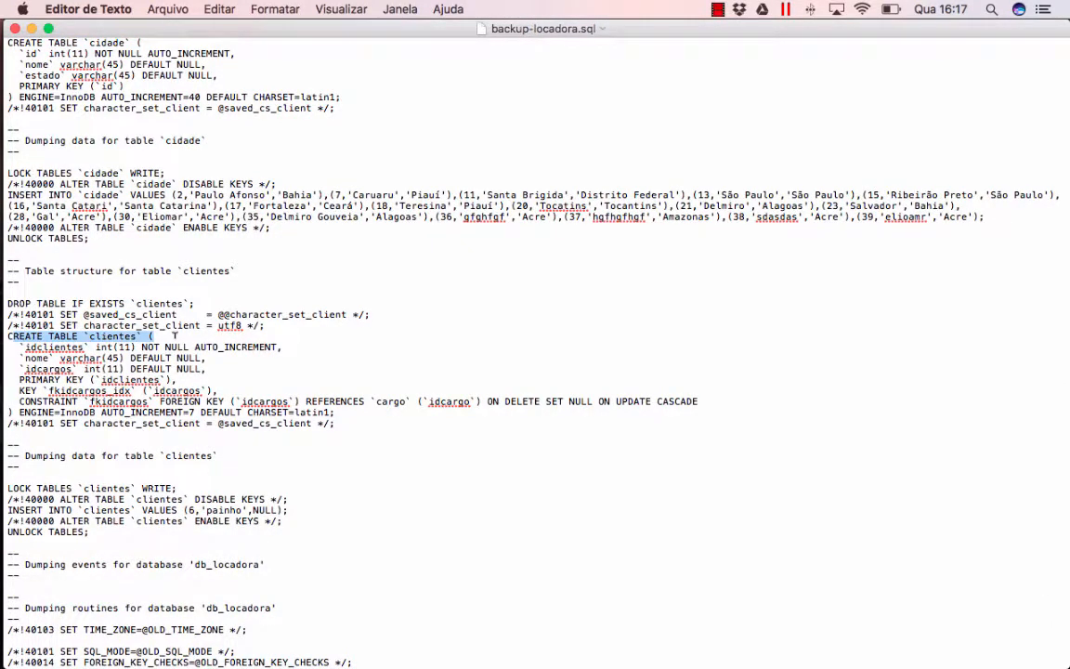
pyautogui.scroll(-5, 179, 332)
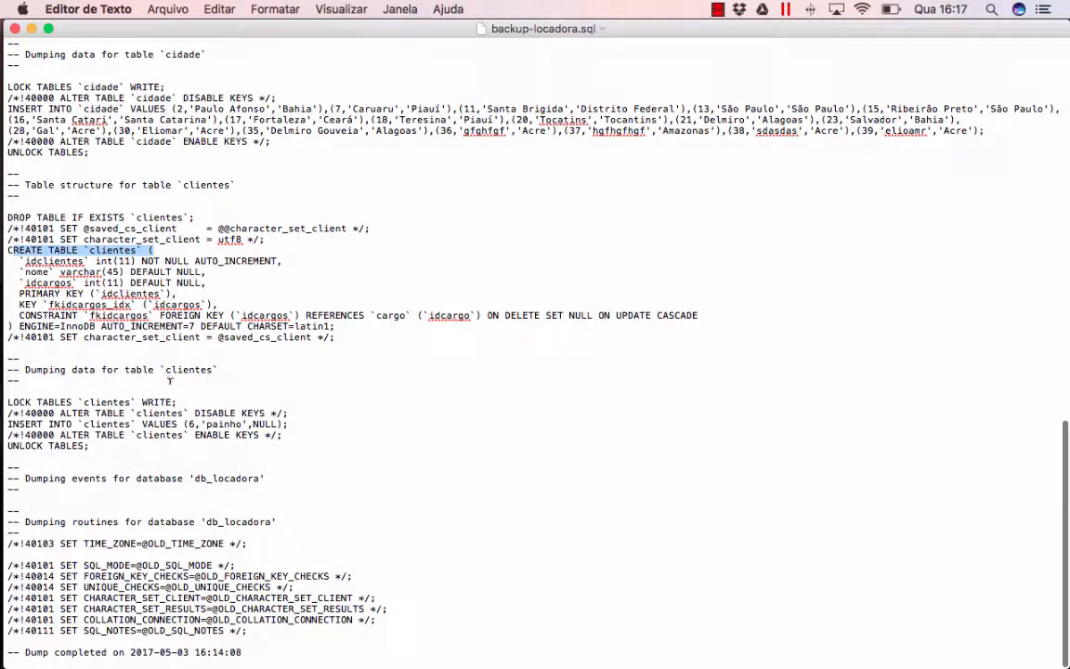
# Step: Go back to the cargo table and highlight its CREATE TABLE statement from the opening line through the PRIMARY KEY line
pyautogui.scroll(10, 170, 380)
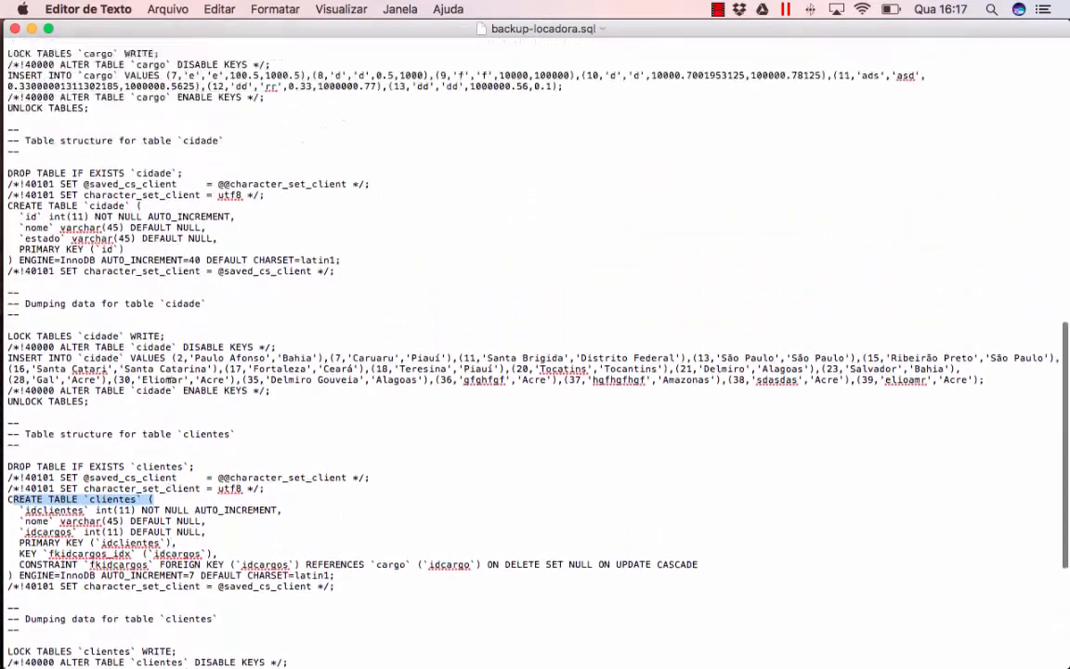
pyautogui.scroll(10, 170, 380)
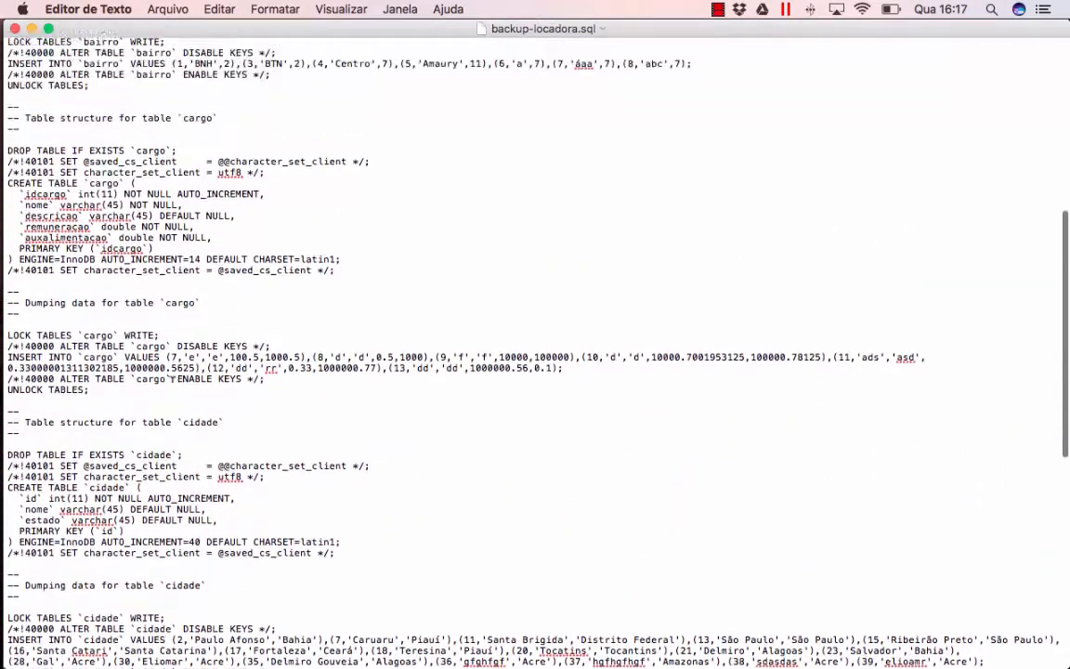
pyautogui.scroll(5, 172, 379)
pyautogui.scroll(-3, 173, 379)
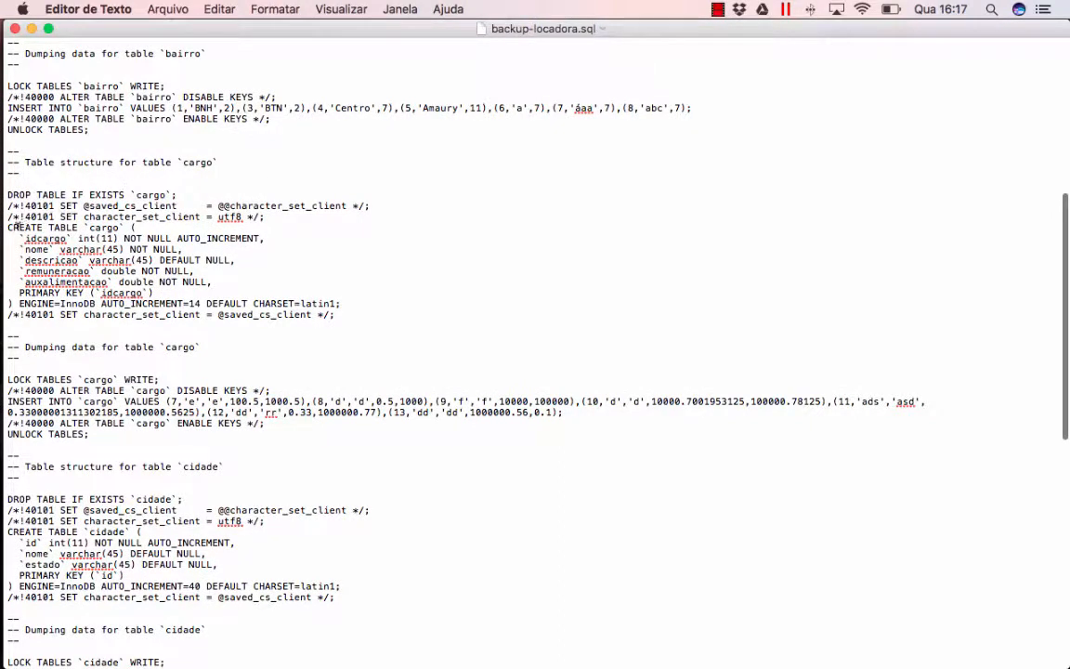
pyautogui.tripleClick(11, 227)
pyautogui.moveTo(11, 227); pyautogui.dragTo(154, 291)
pyautogui.scroll(-3, 180, 330)
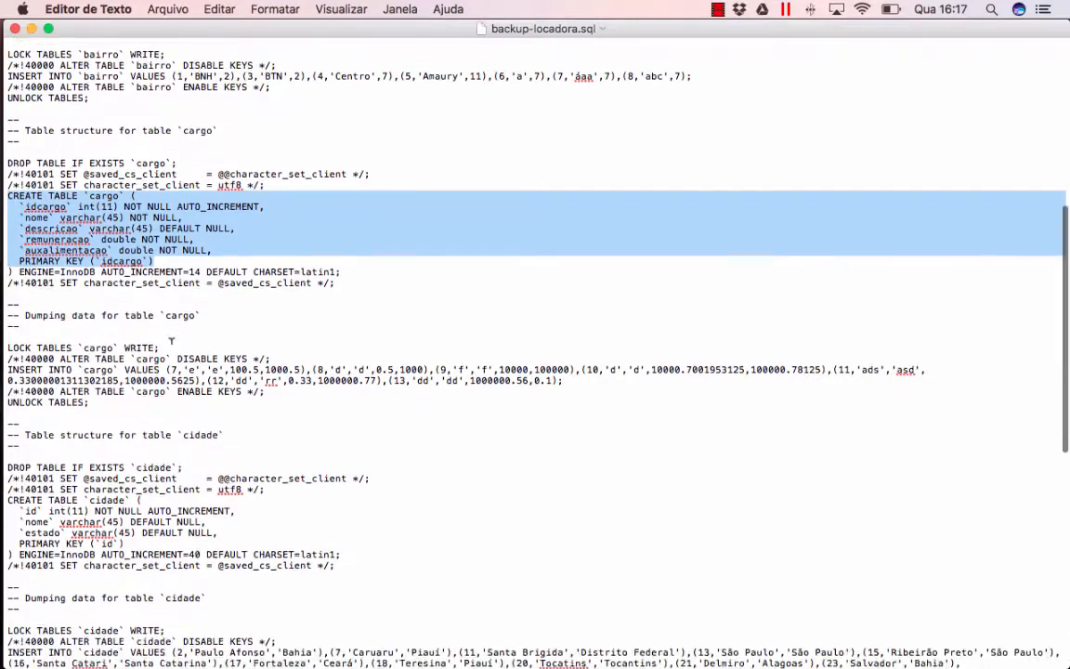
# Step: Examine the INSERT INTO statement for cargo and the individual records in its VALUES list
pyautogui.moveTo(7, 332); pyautogui.dragTo(163, 331)
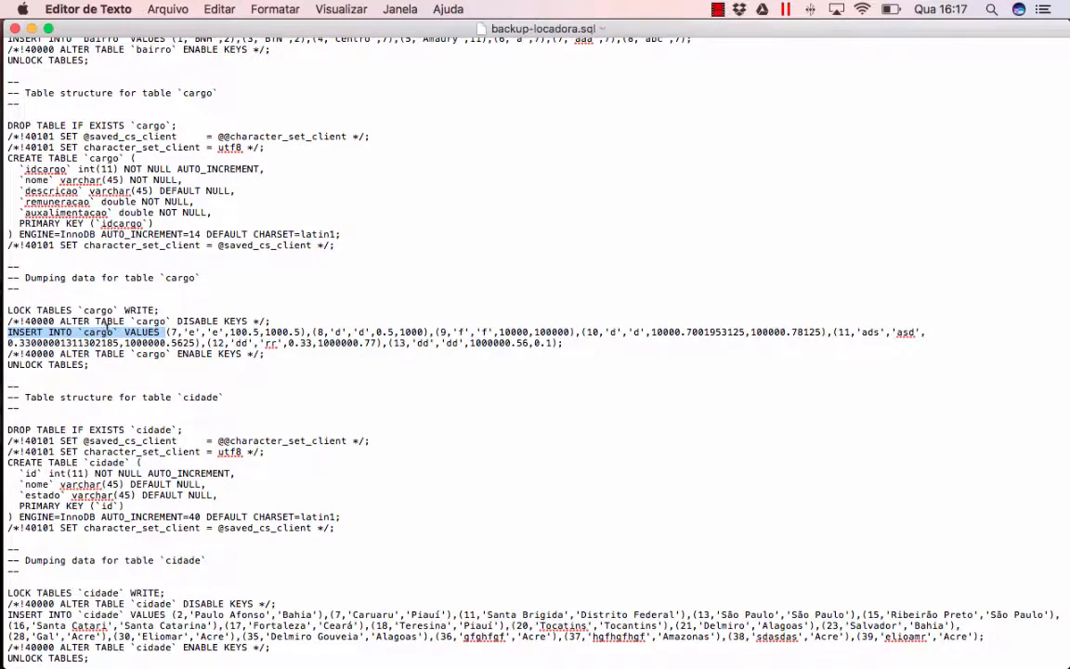
pyautogui.click(125, 331)
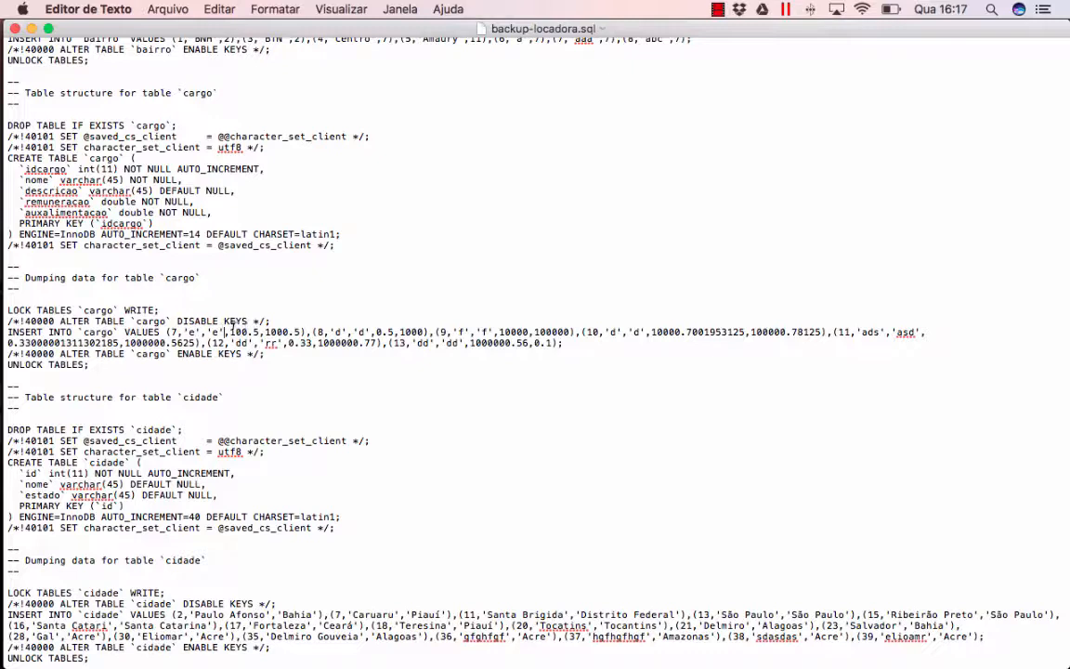
pyautogui.moveTo(230, 332); pyautogui.dragTo(265, 330)
pyautogui.moveTo(167, 331); pyautogui.dragTo(722, 331)
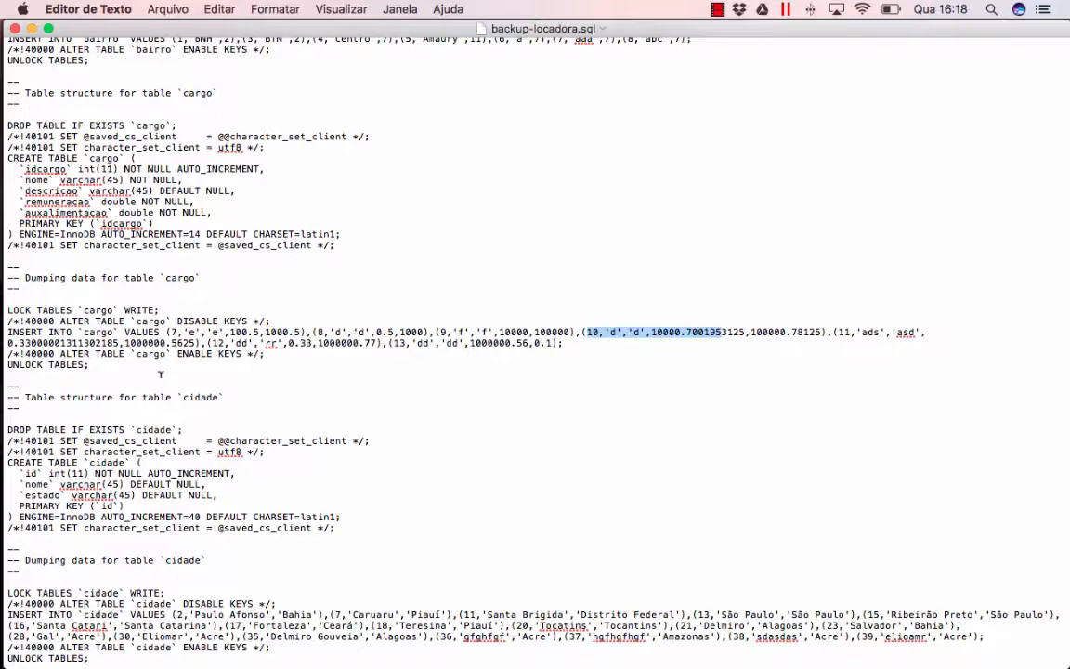
# Step: Examine the INSERT INTO statement that restores the records of the cidade table
pyautogui.scroll(-5, 160, 374)
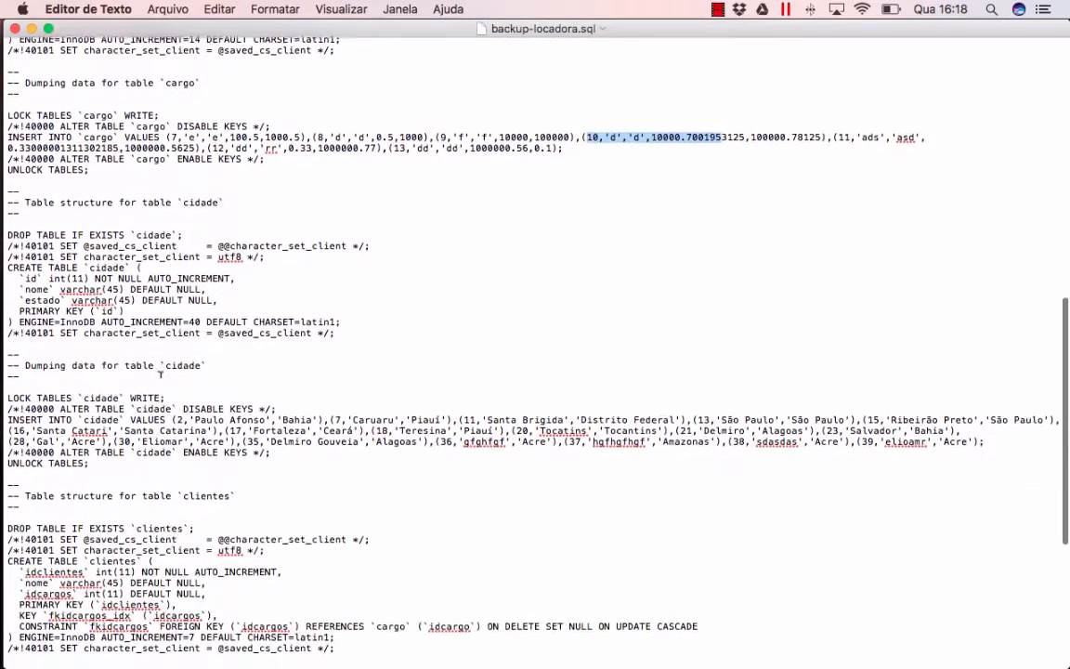
pyautogui.moveTo(7, 419); pyautogui.dragTo(467, 418)
pyautogui.click(468, 418)
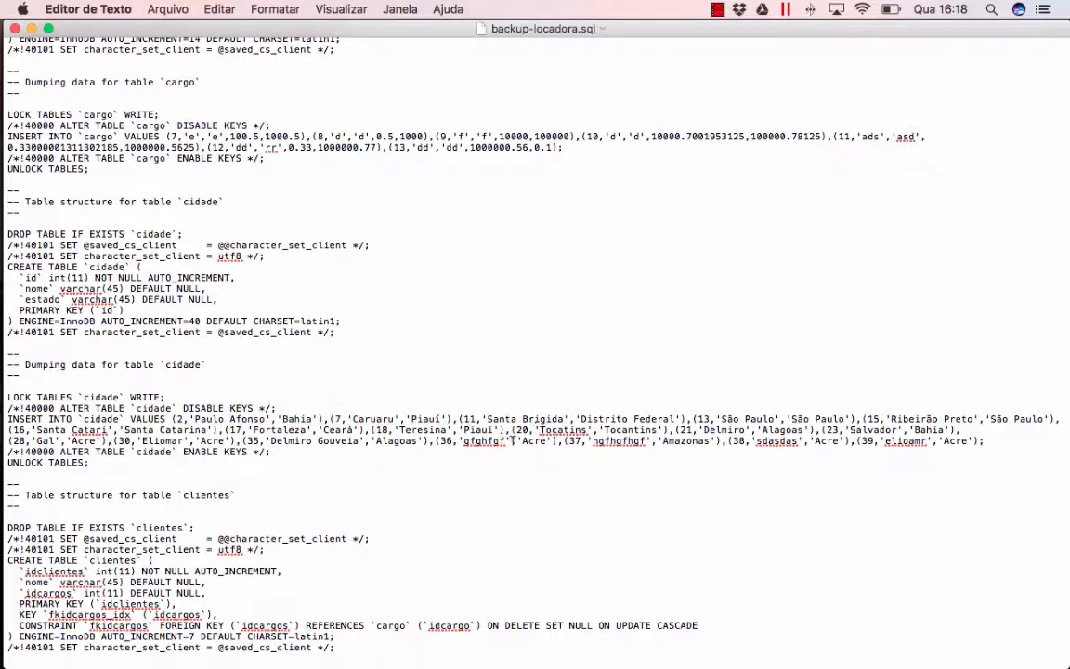
# Step: Look through the rest of the script to the closing SET statements and return to its beginning
pyautogui.scroll(-3, 495, 440)
pyautogui.scroll(-10, 495, 441)
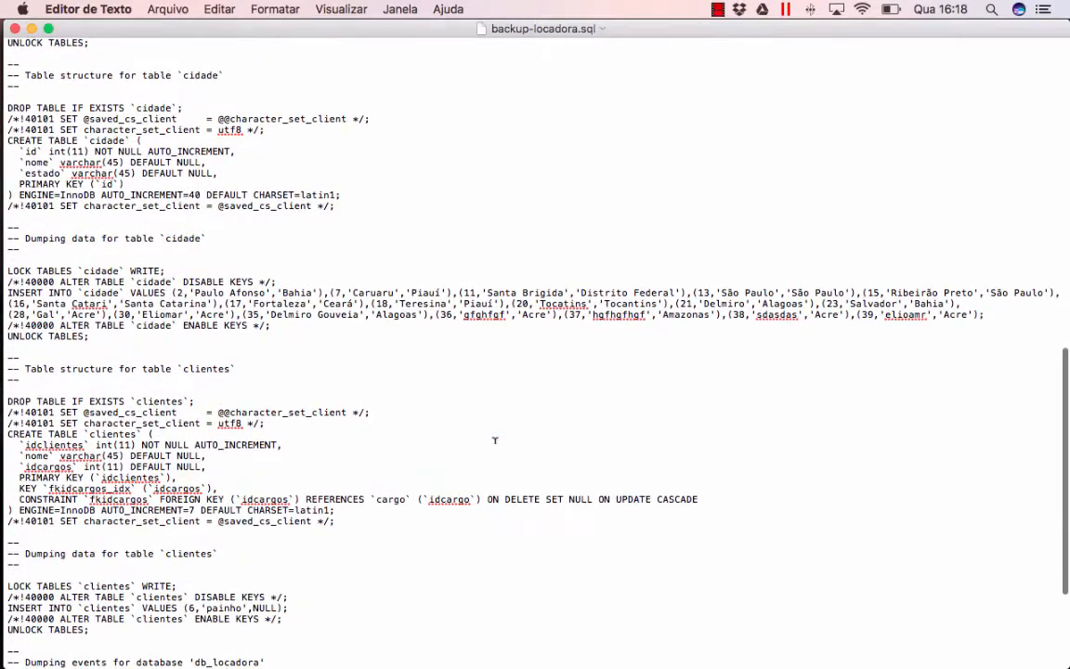
pyautogui.scroll(-2, 495, 440)
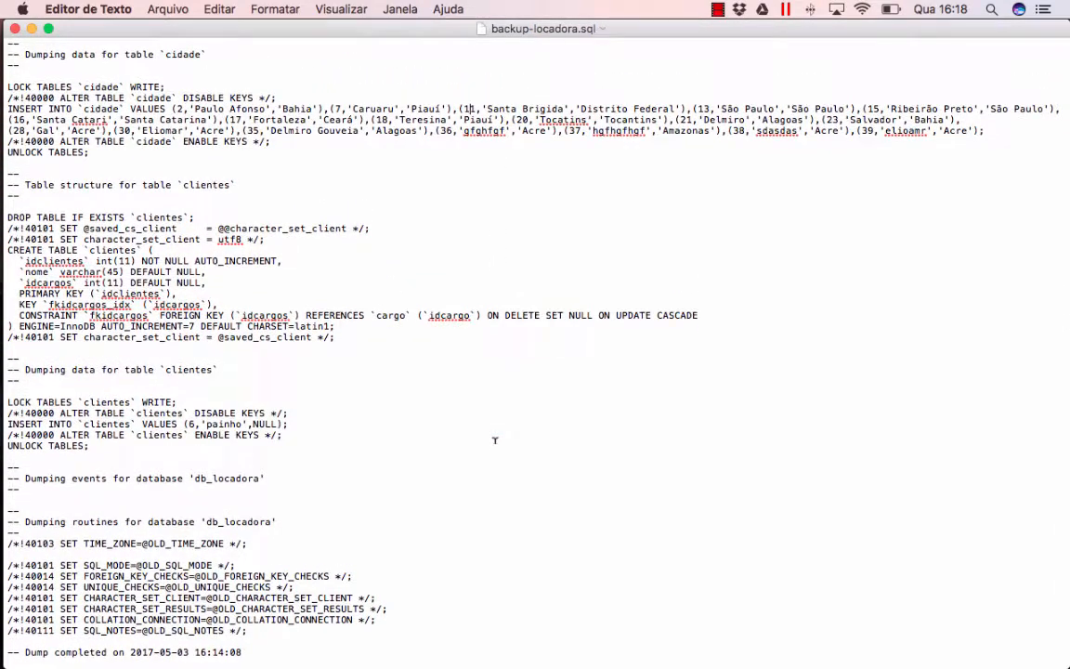
pyautogui.scroll(10, 495, 440)
pyautogui.scroll(15, 254, 273)
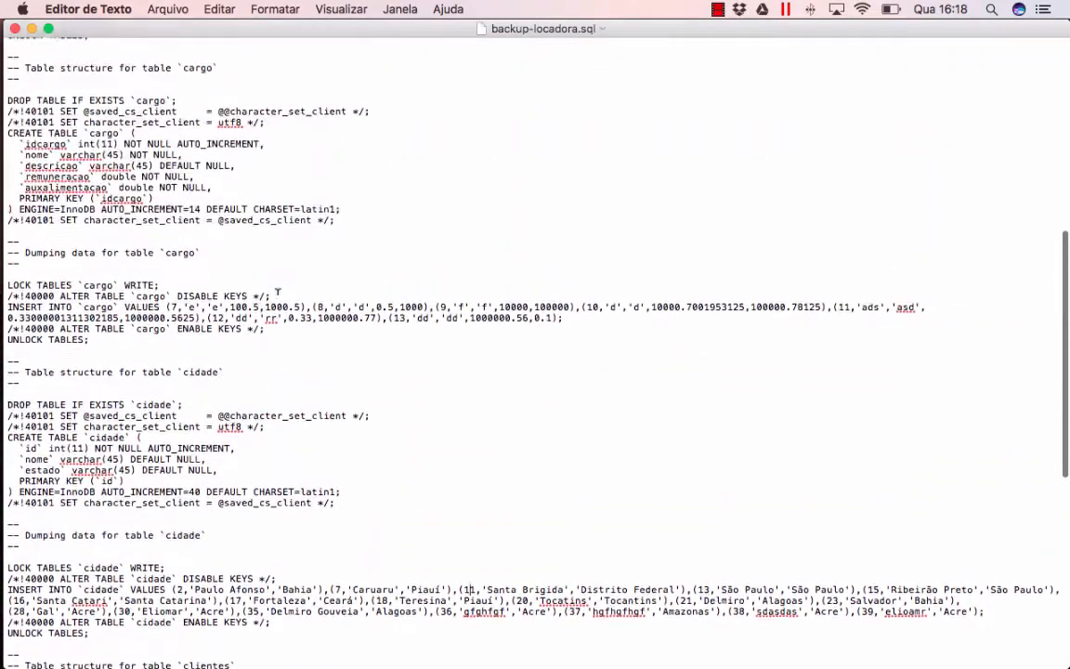
pyautogui.scroll(5, 275, 291)
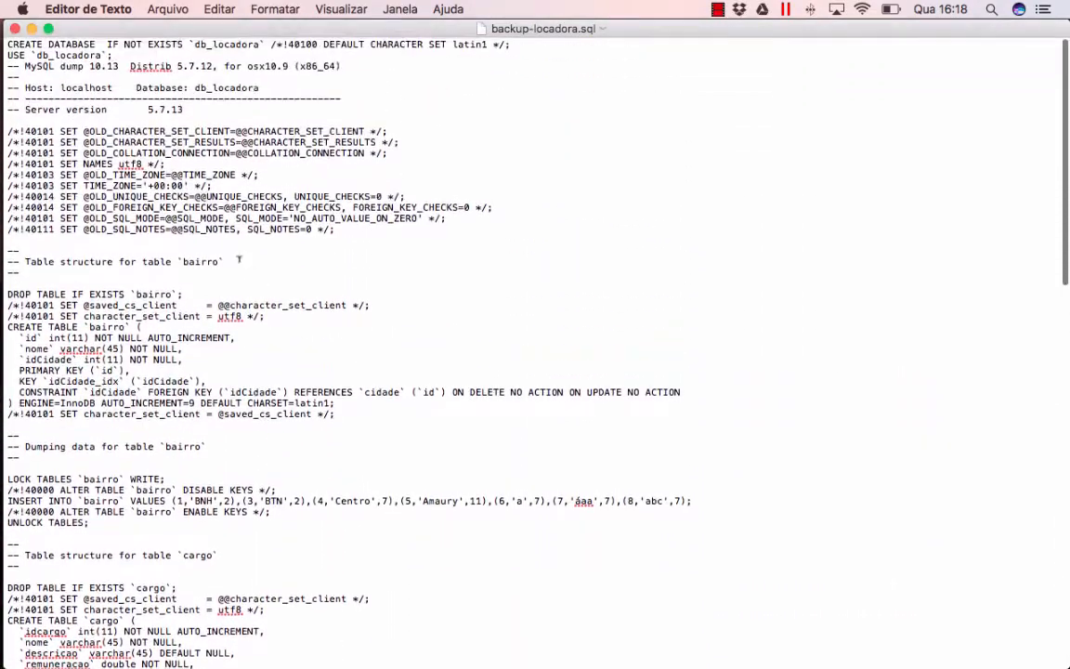
# Step: Close the backup-locadora.sql script and switch to MySQL Workbench
pyautogui.click(15, 29)
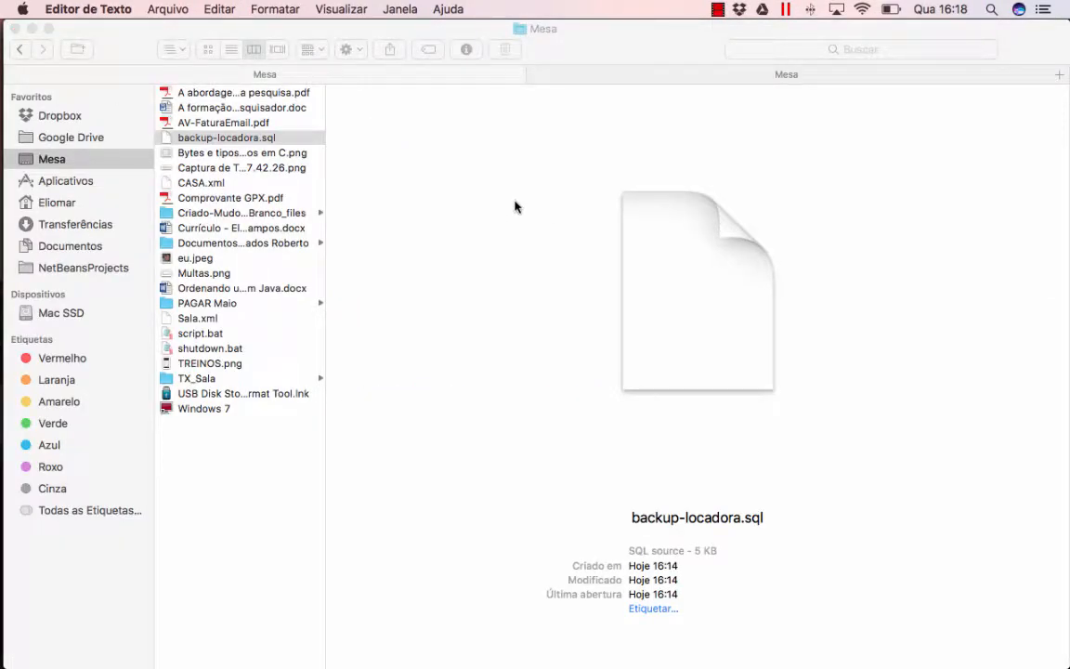
pyautogui.press('super+Tab')
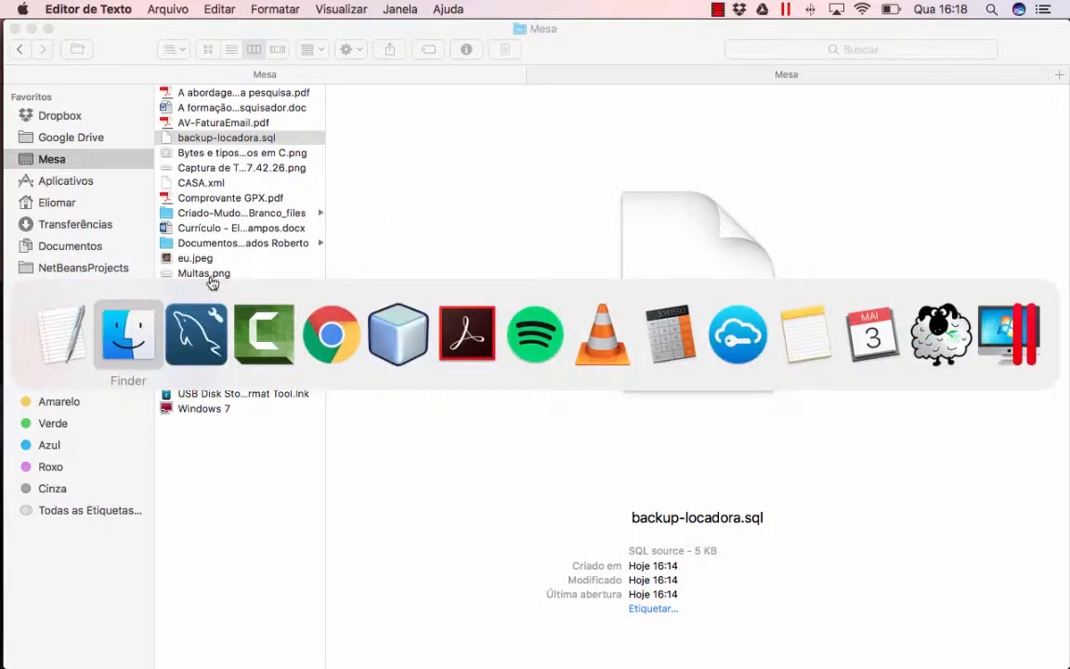
pyautogui.click(197, 334)
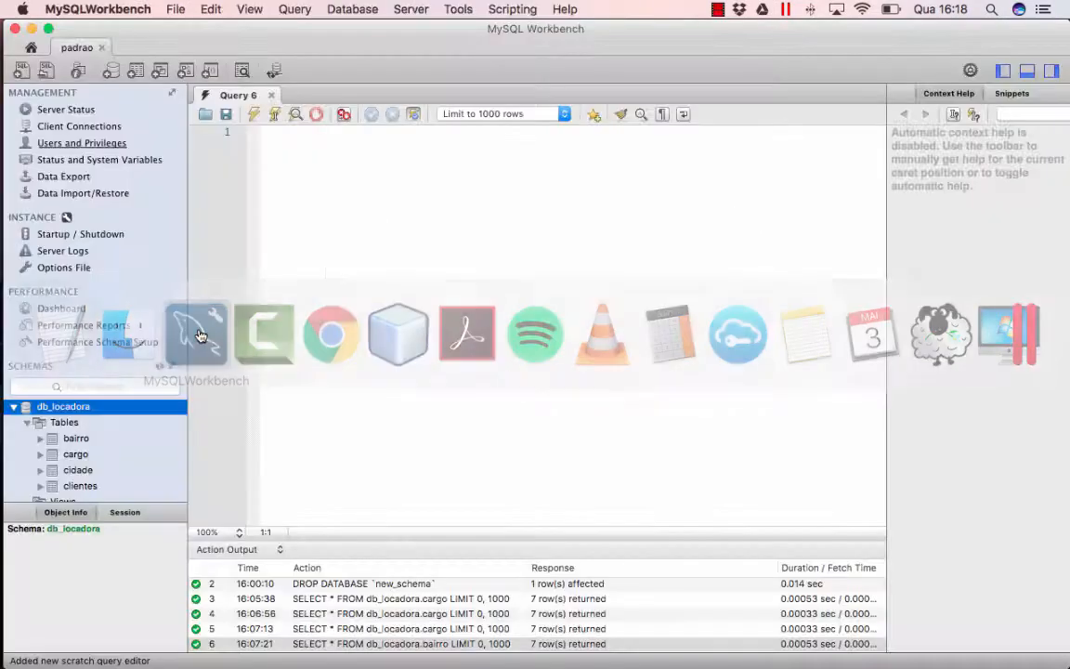
# Step: Drop the db_locadora schema immediately, without reviewing the SQL
pyautogui.rightClick(73, 409)
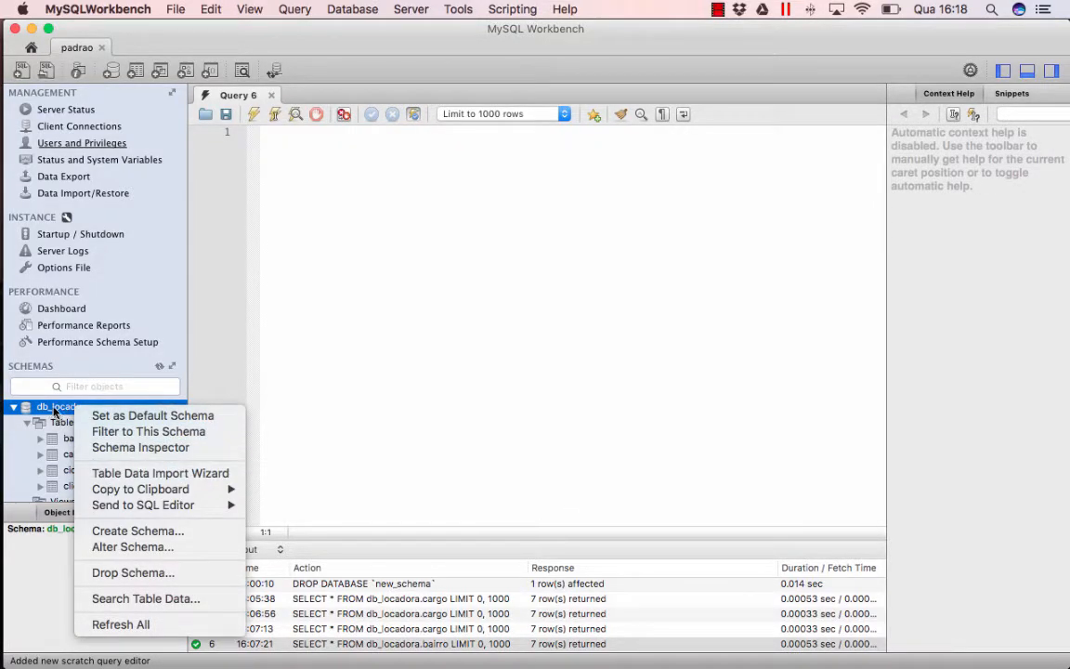
pyautogui.click(51, 409)
pyautogui.rightClick(49, 409)
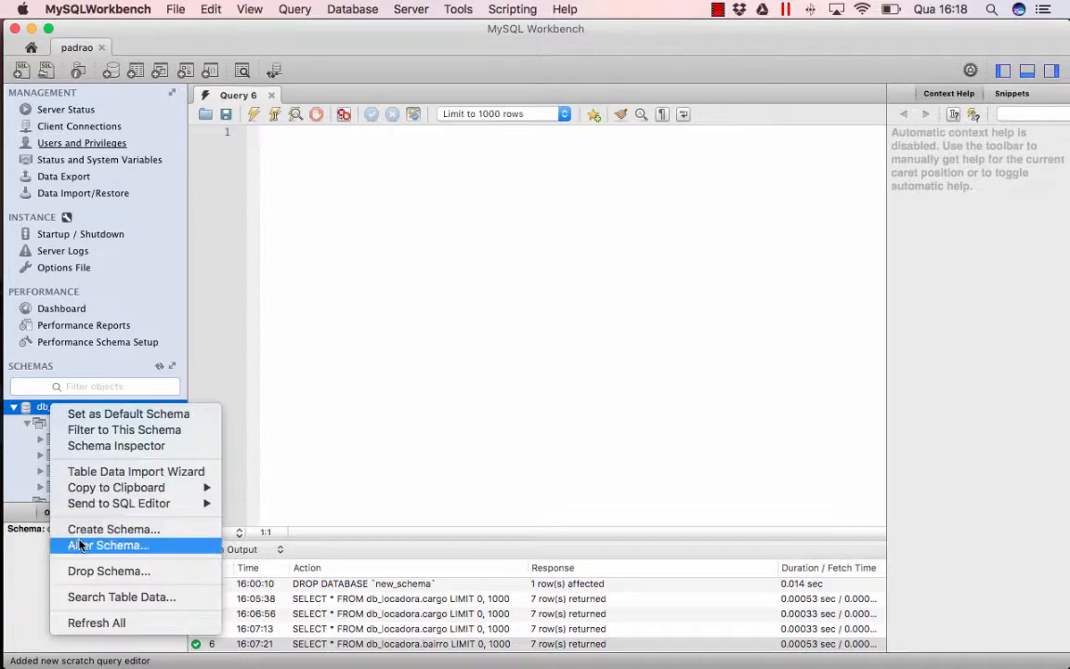
pyautogui.click(139, 578)
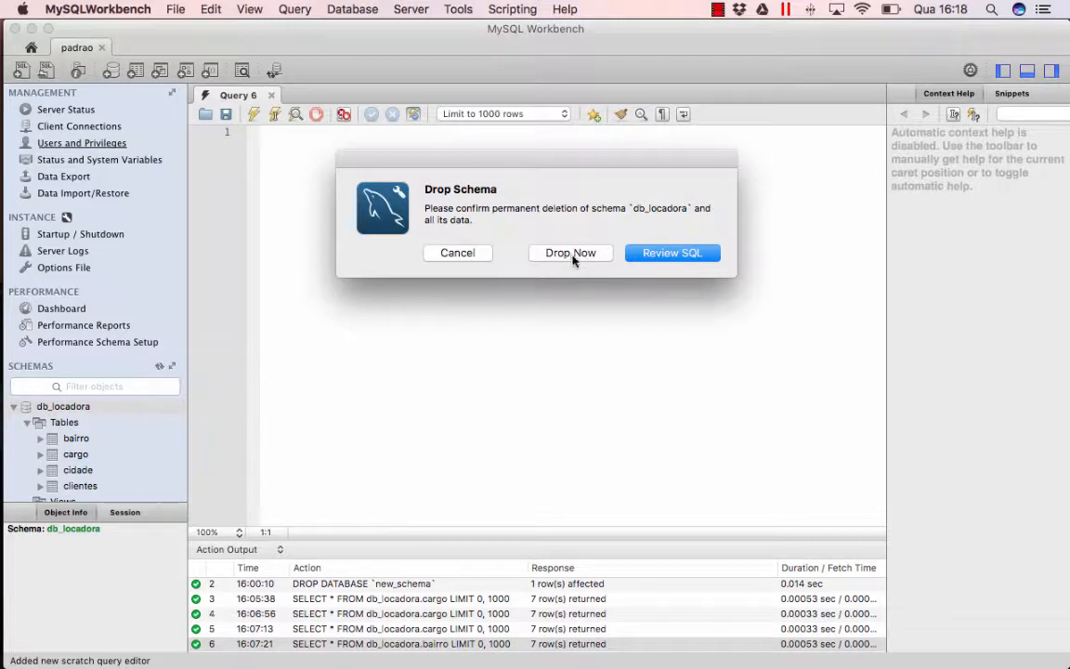
pyautogui.click(578, 253)
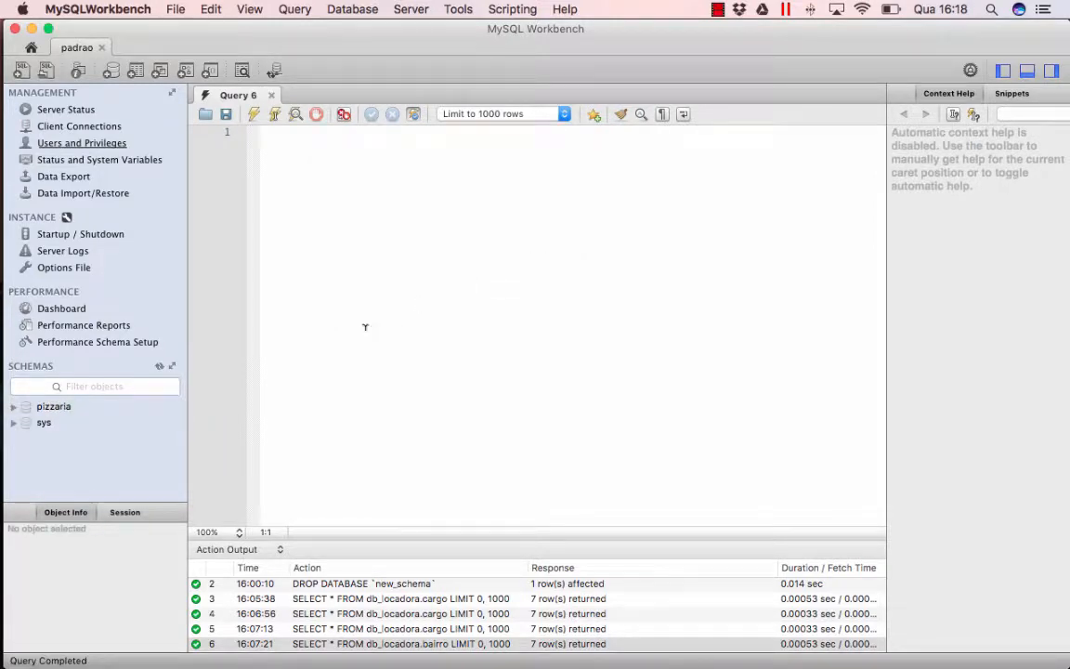
pyautogui.rightClick(86, 442)
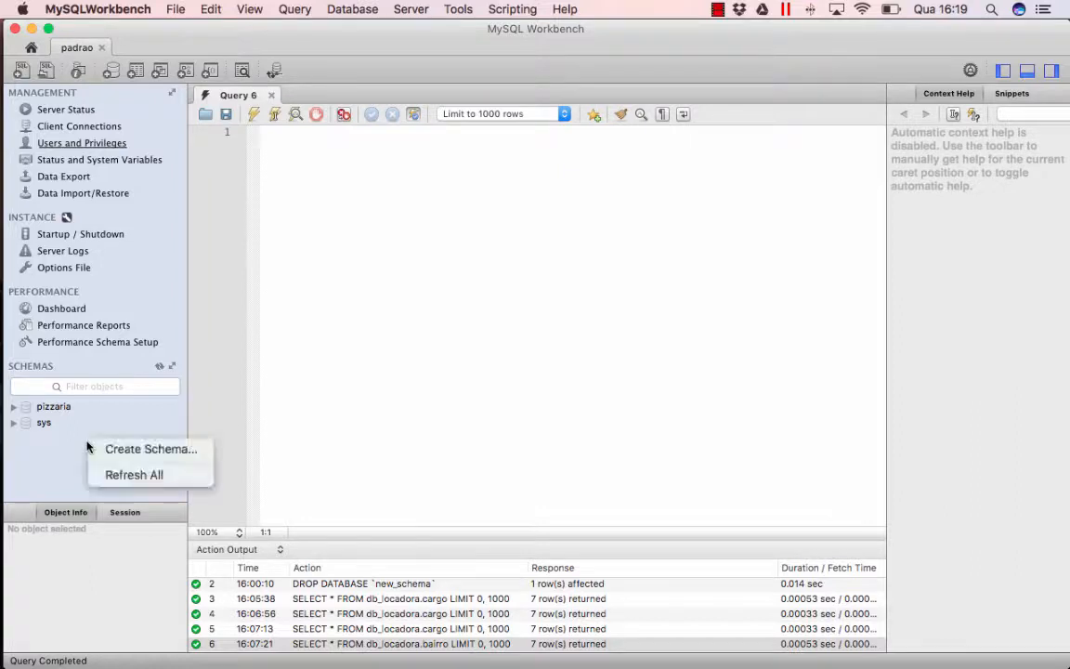
pyautogui.click(152, 422)
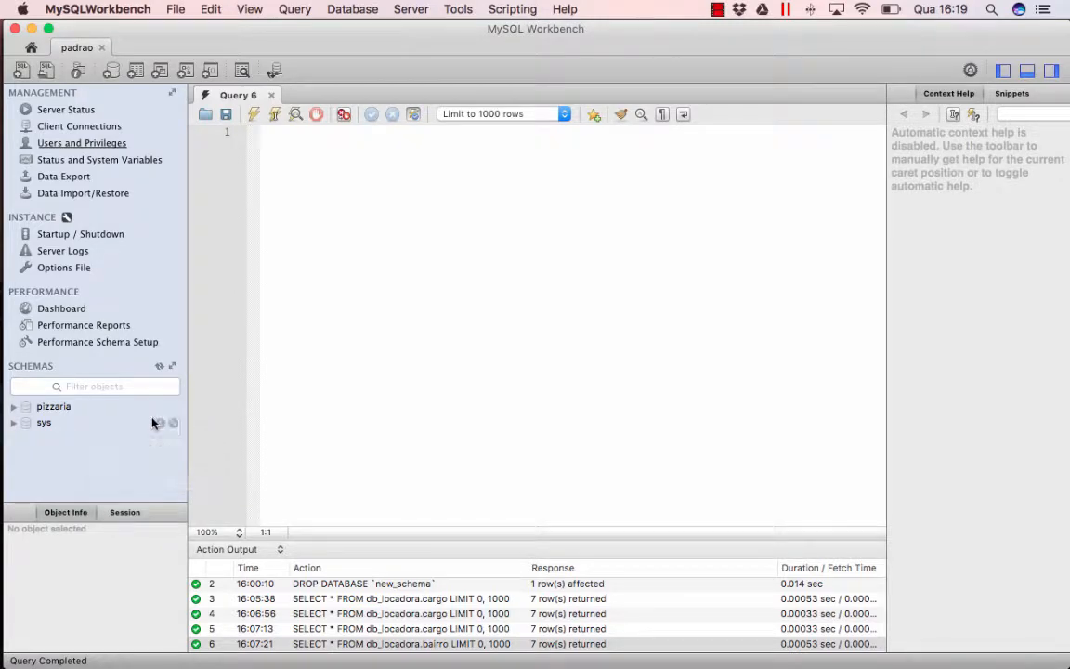
# Step: Start a server data import that reads from a self-contained file instead of a dump project folder
pyautogui.click(412, 10)
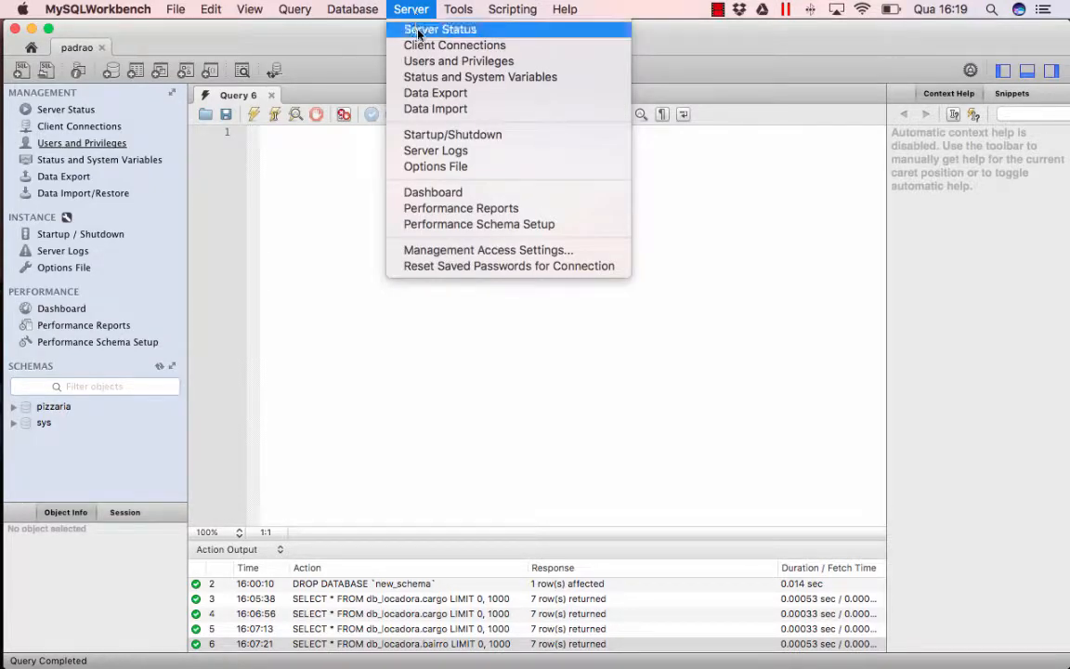
pyautogui.click(453, 109)
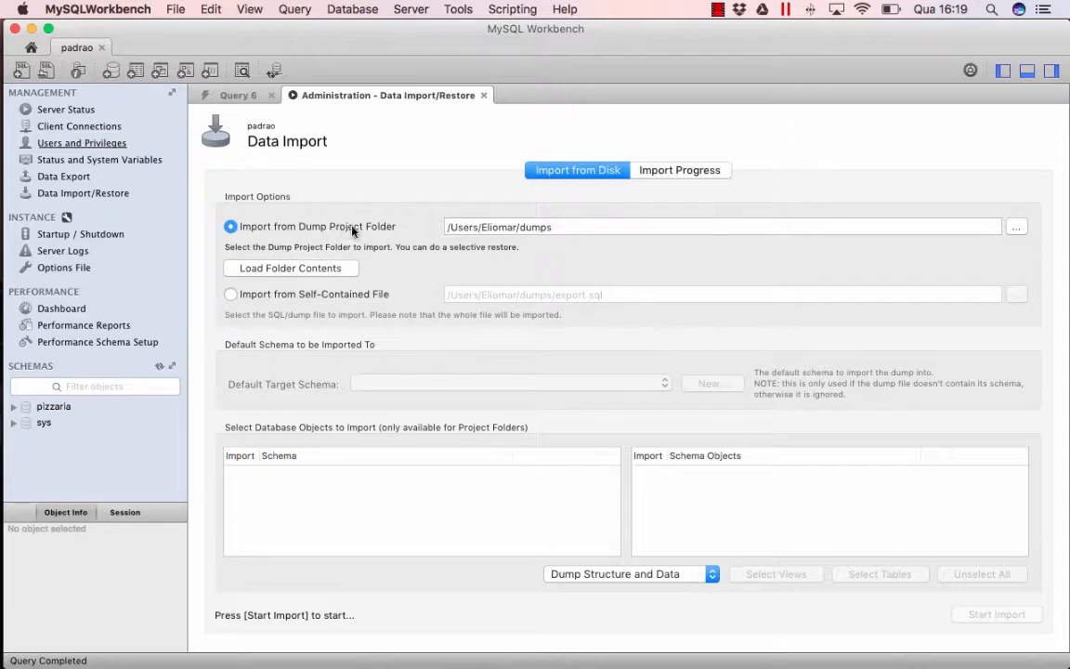
pyautogui.click(307, 295)
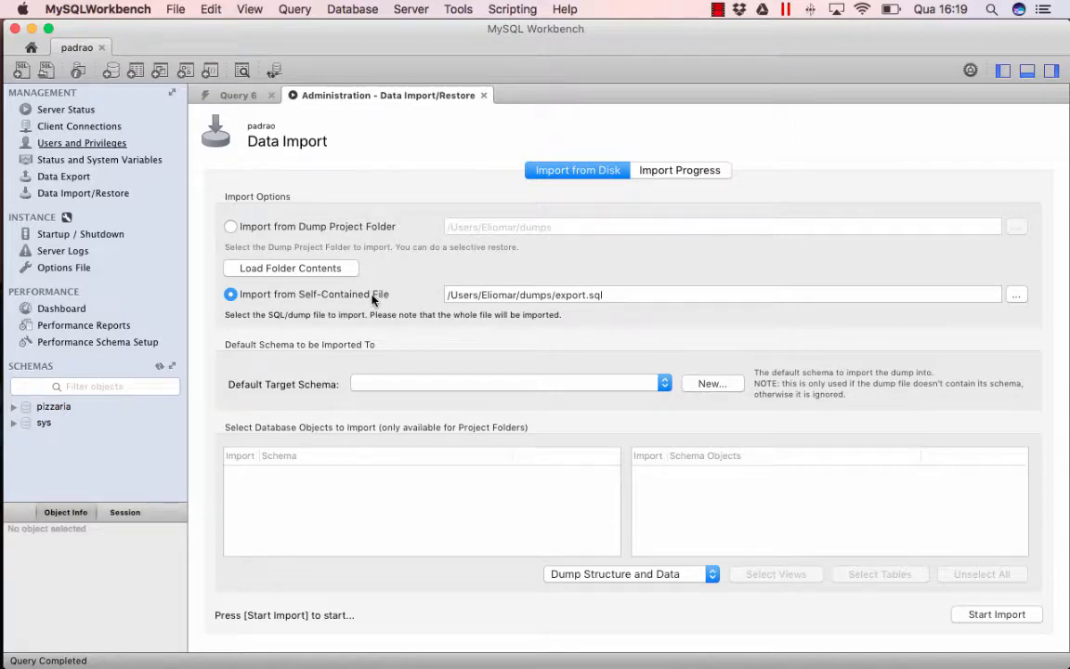
pyautogui.click(317, 229)
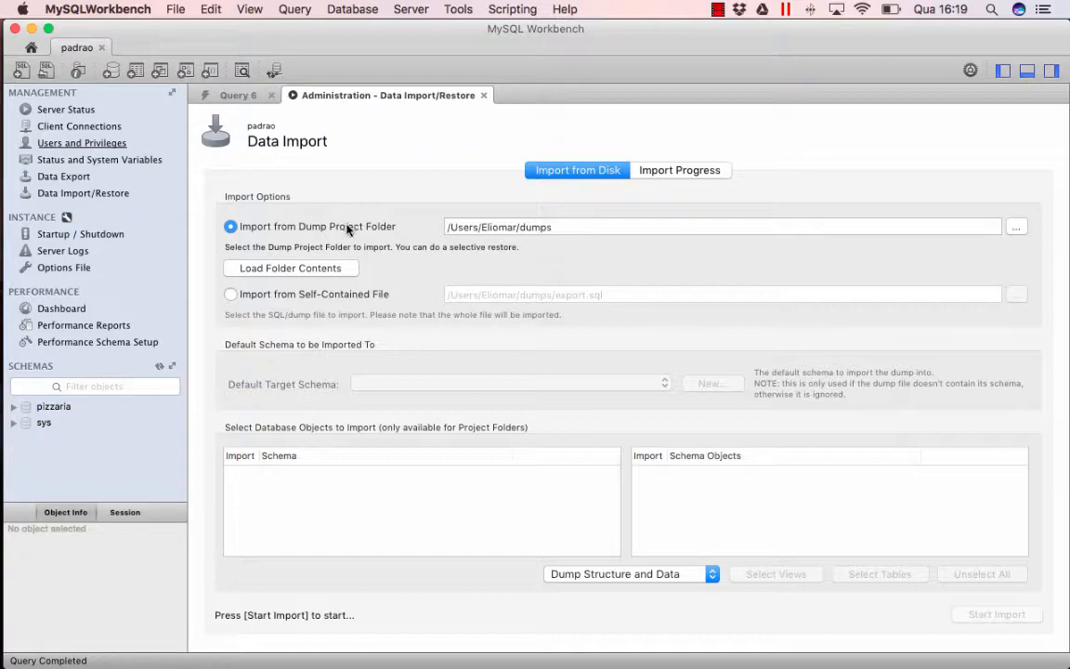
pyautogui.click(342, 296)
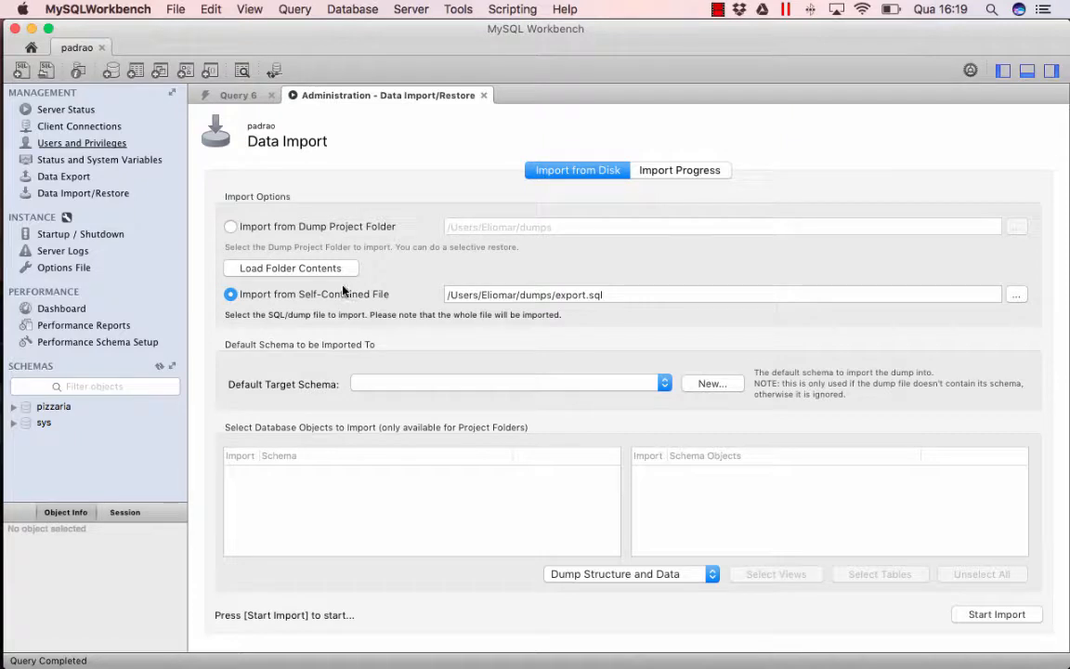
pyautogui.click(363, 231)
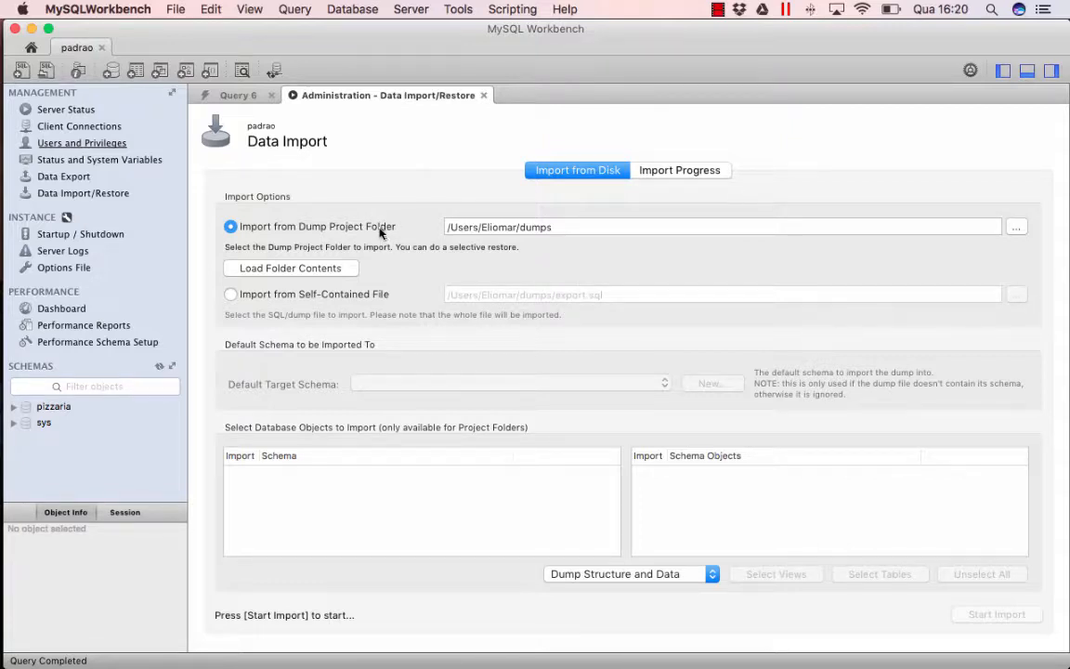
pyautogui.click(340, 296)
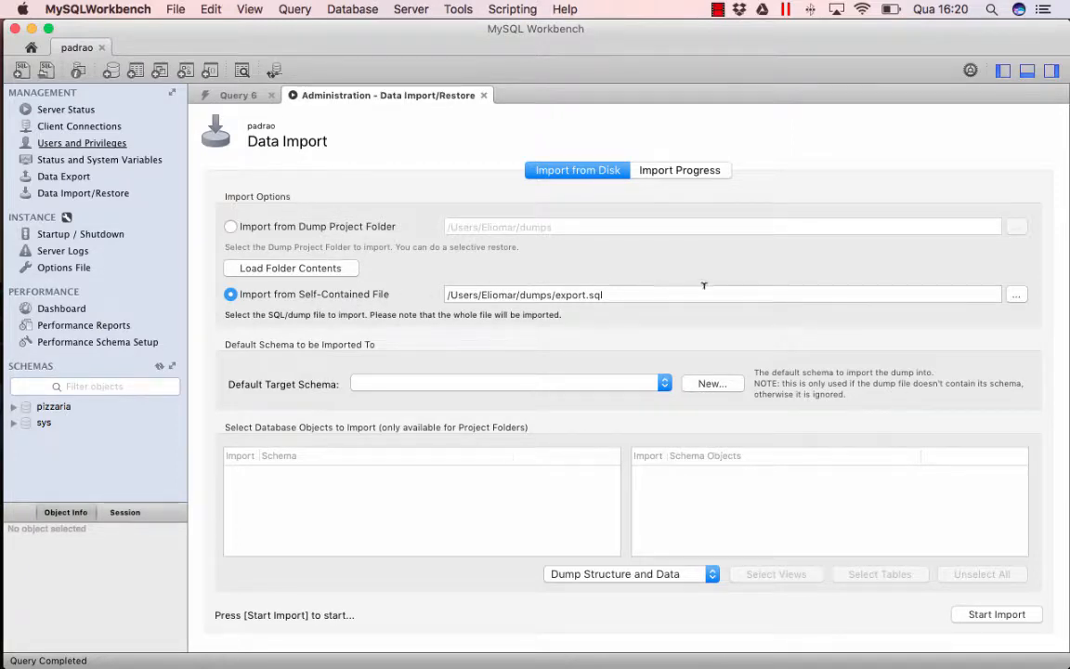
# Step: Choose backup-locadora.sql from the Desktop folder as the self-contained file to import
pyautogui.click(1017, 296)
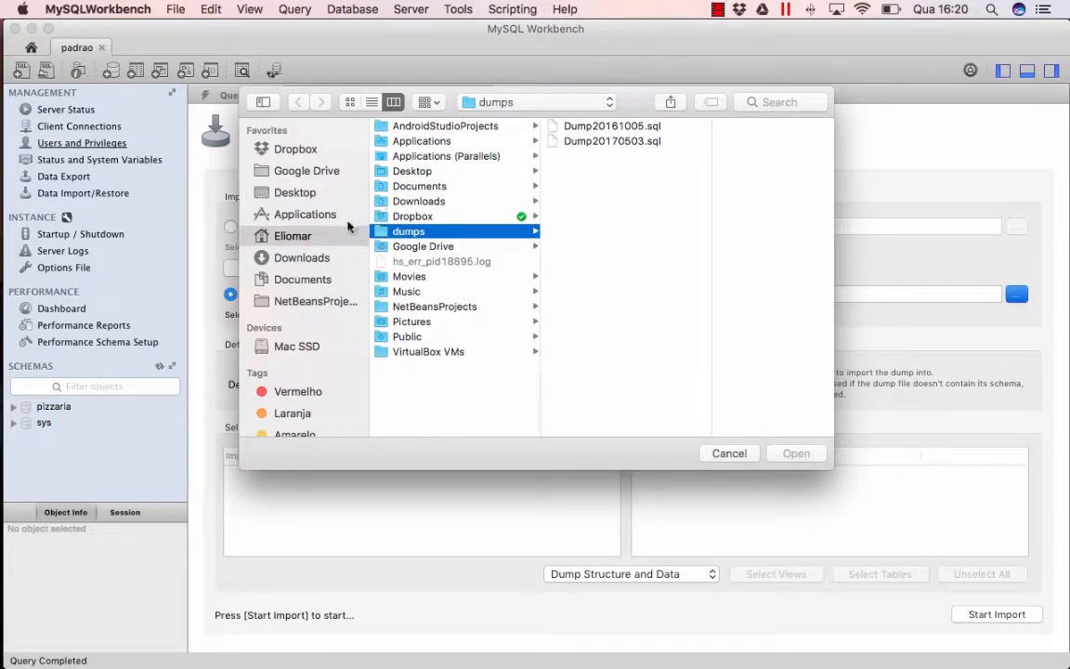
pyautogui.click(304, 194)
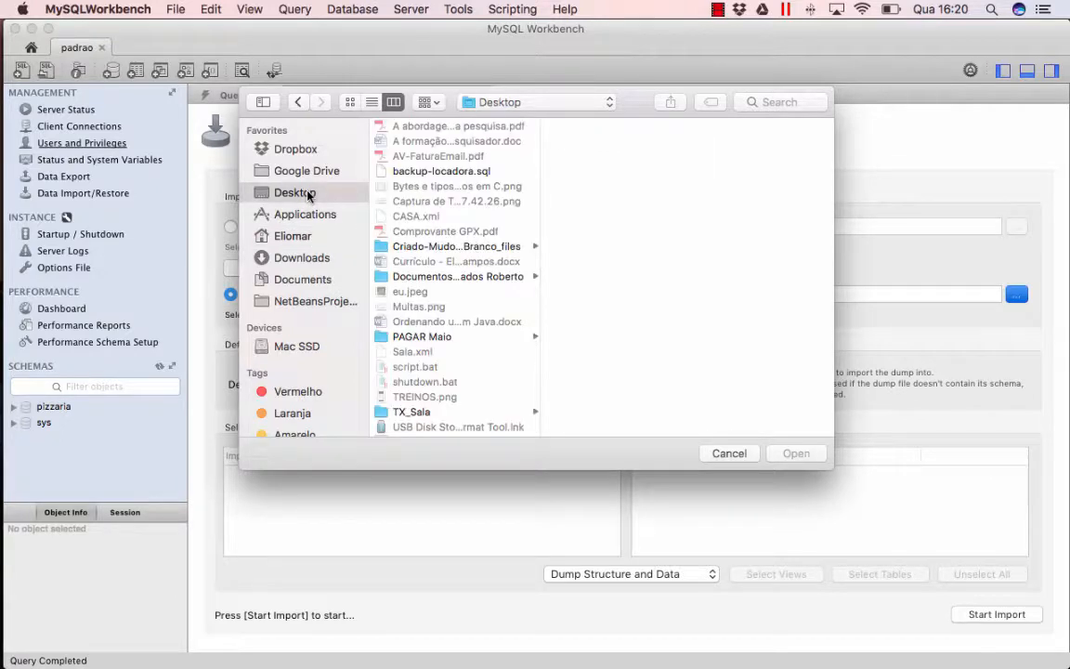
pyautogui.click(303, 240)
pyautogui.click(416, 173)
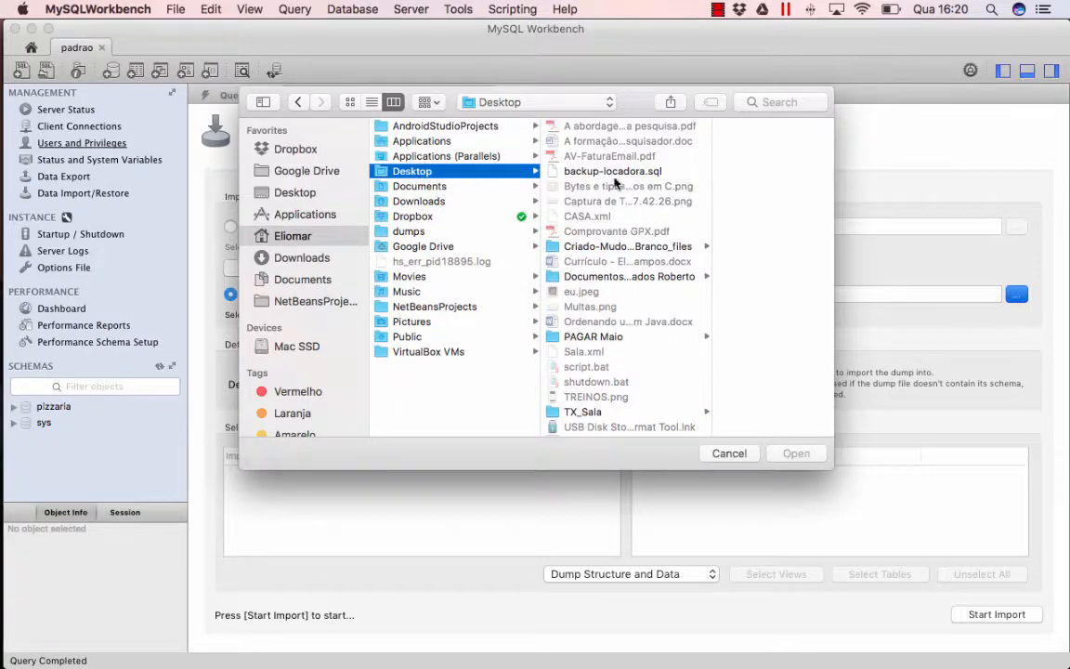
pyautogui.click(612, 173)
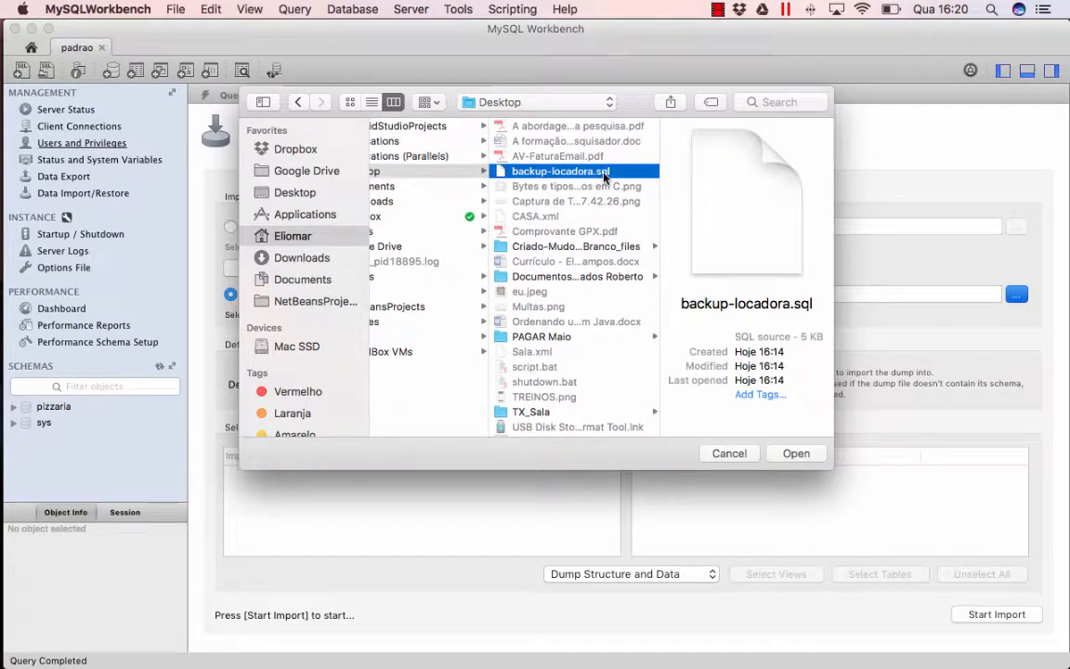
pyautogui.click(806, 457)
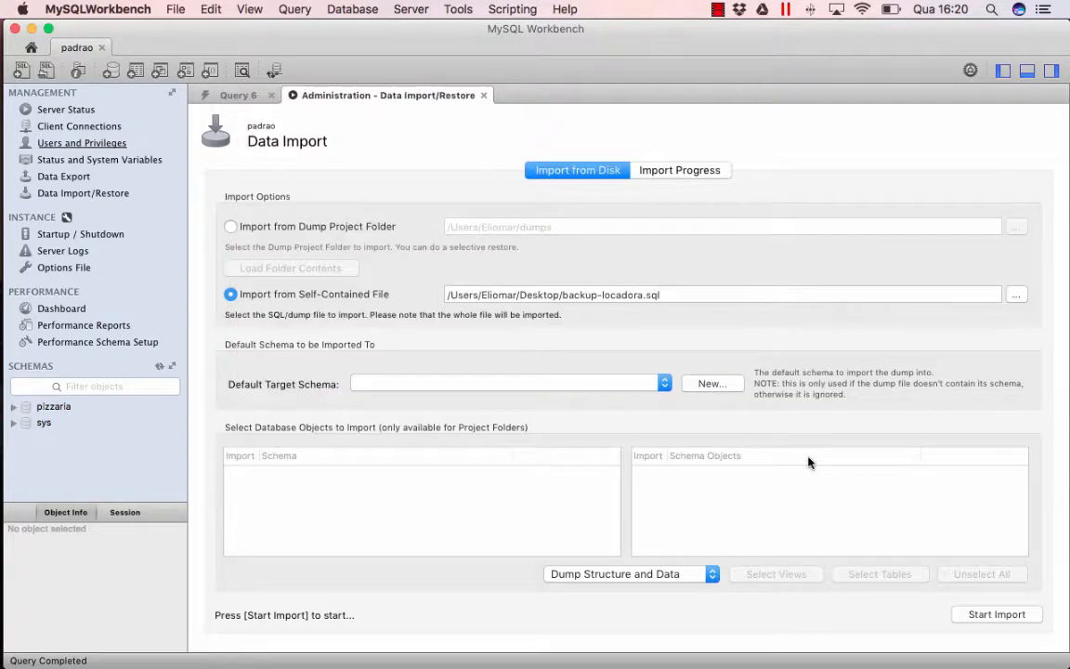
# Step: Examine the full path of the chosen backup file in the import options
pyautogui.moveTo(449, 293); pyautogui.dragTo(648, 294)
pyautogui.click(500, 294)
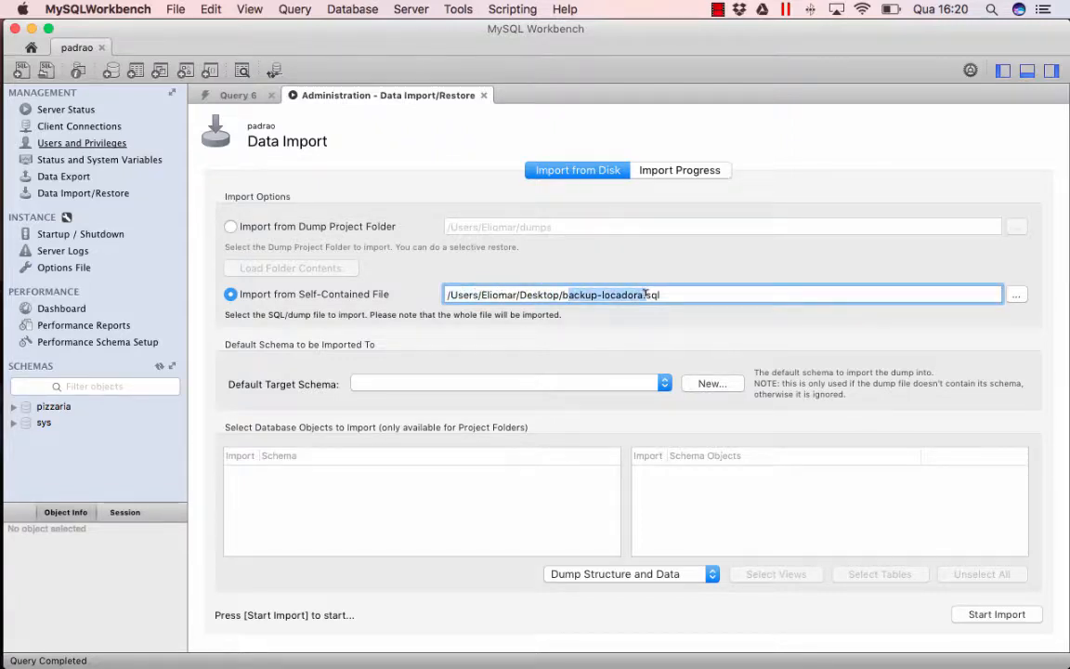
pyautogui.click(687, 292)
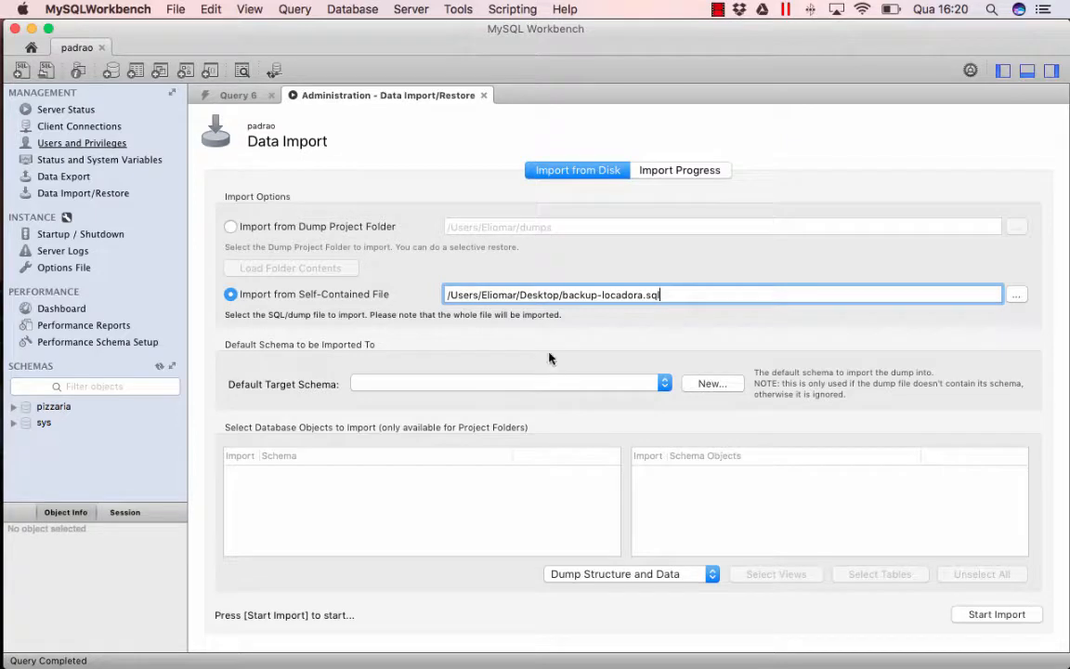
pyautogui.moveTo(668, 294)
pyautogui.mouseDown()
pyautogui.moveTo(409, 294)
pyautogui.moveTo(664, 293)
pyautogui.mouseUp()
pyautogui.click(676, 293)
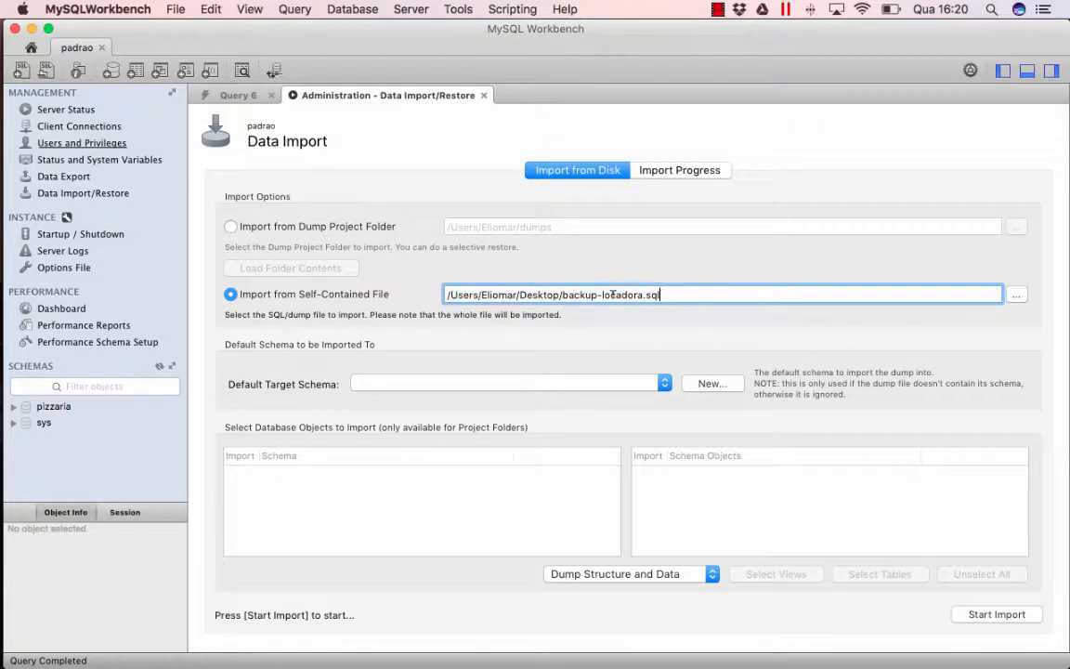
pyautogui.click(447, 293)
pyautogui.moveTo(447, 293); pyautogui.dragTo(669, 293)
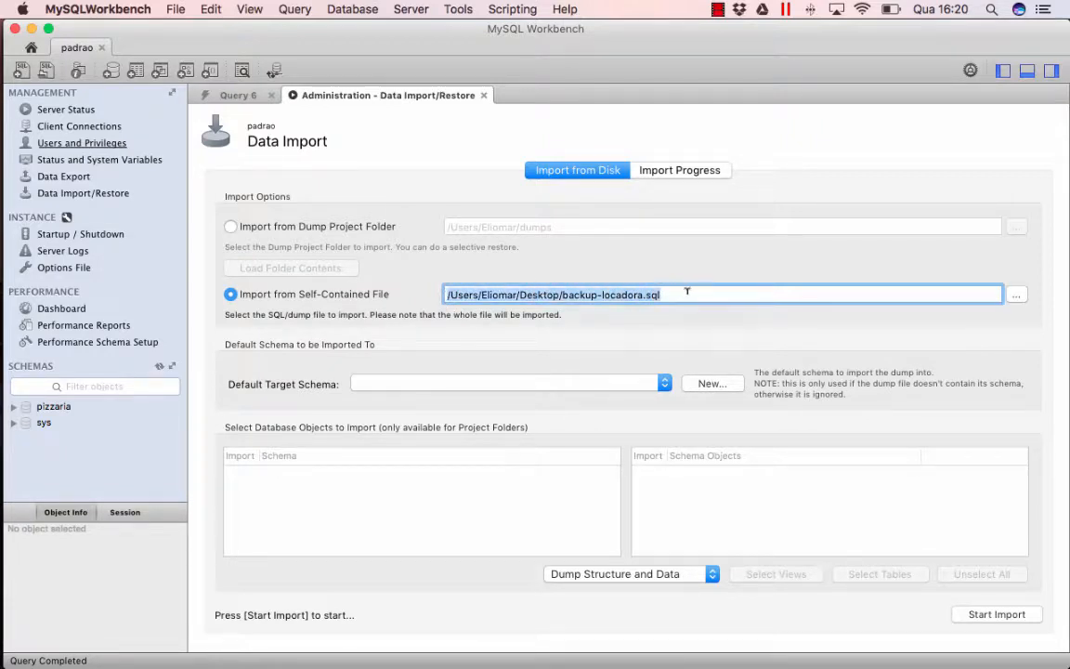
pyautogui.click(680, 293)
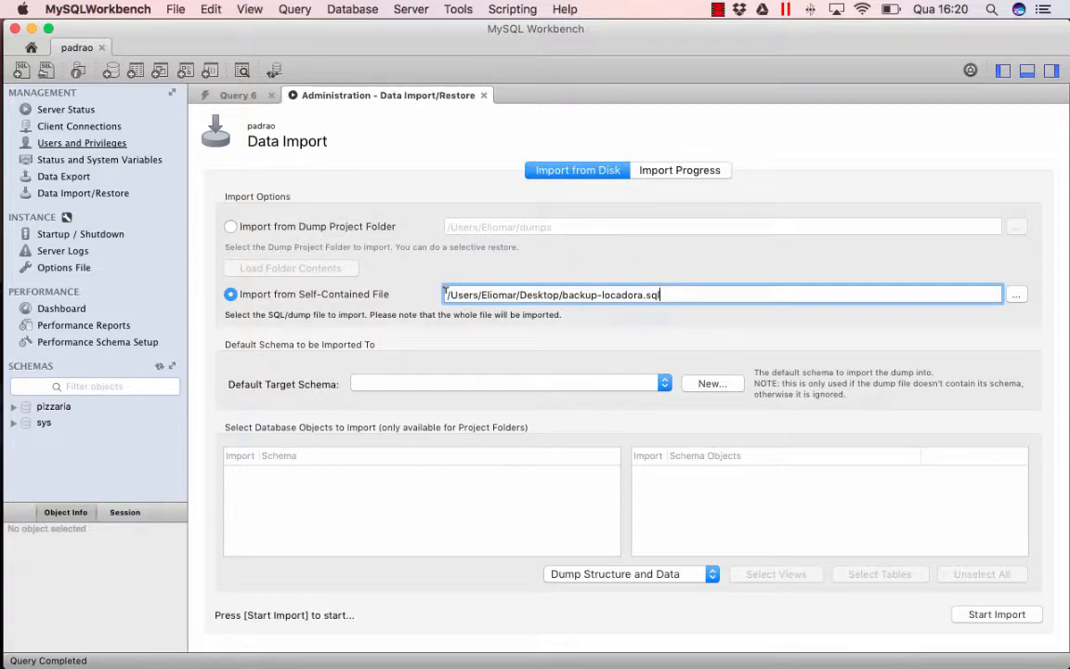
pyautogui.moveTo(703, 290)
pyautogui.mouseDown()
pyautogui.moveTo(447, 296)
pyautogui.moveTo(710, 313)
pyautogui.mouseUp()
pyautogui.click(715, 315)
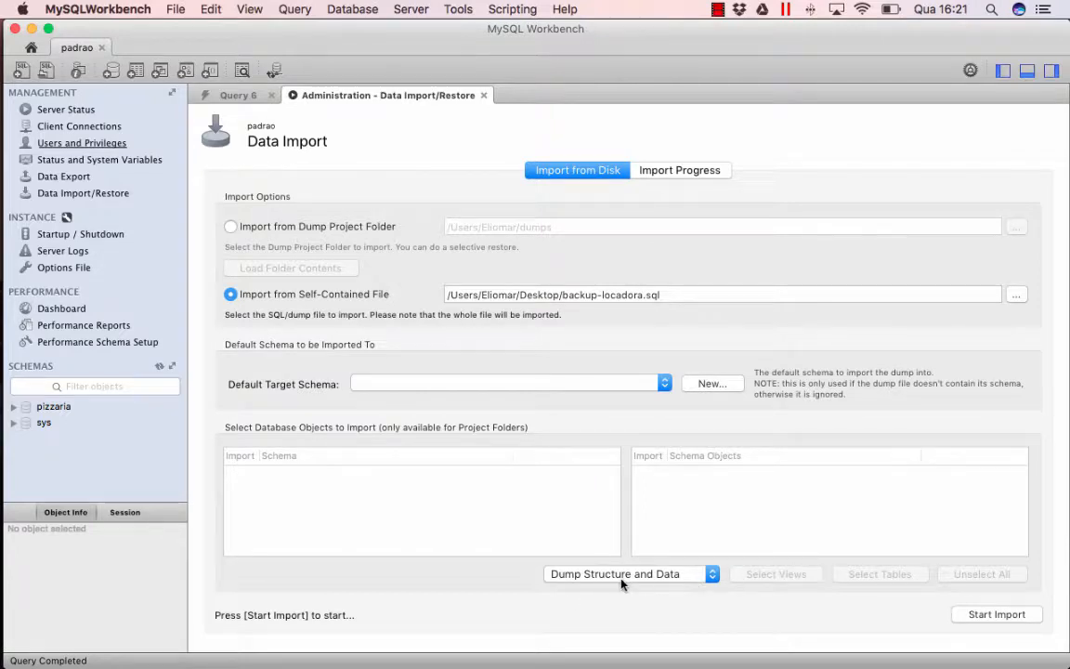
# Step: Keep the import on Dump Structure and Data and run it
pyautogui.click(645, 581)
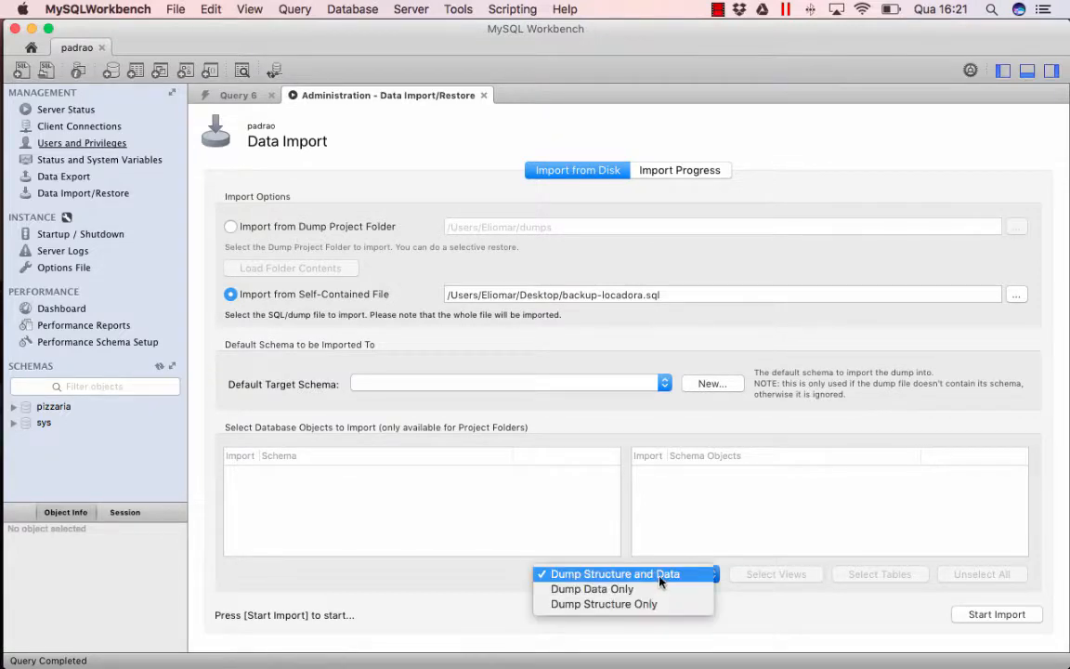
pyautogui.click(689, 579)
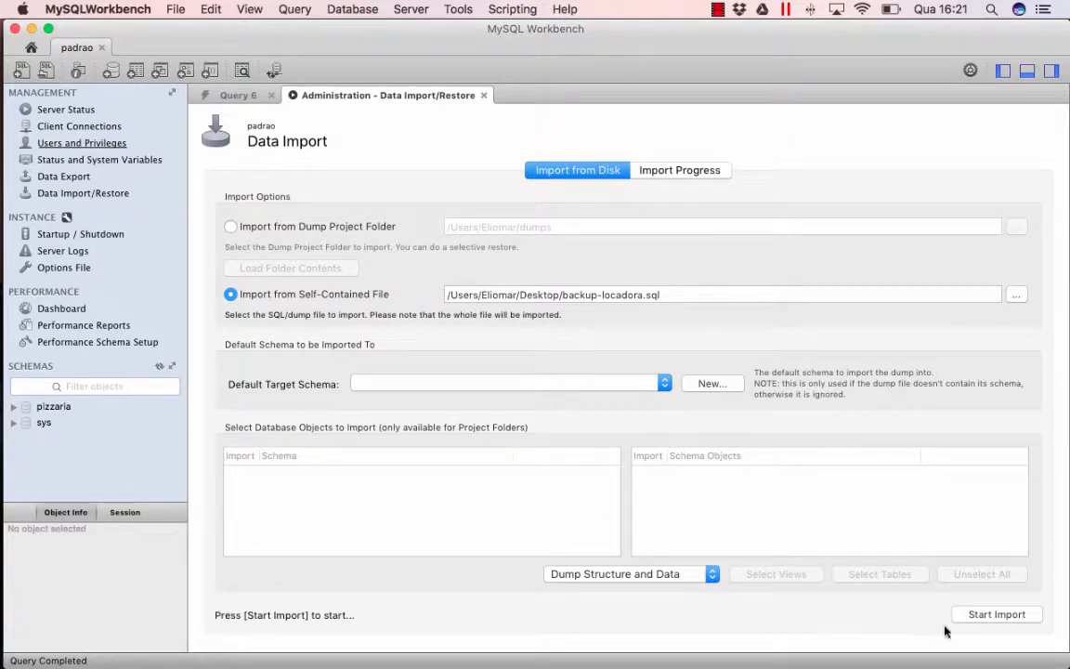
pyautogui.click(1008, 616)
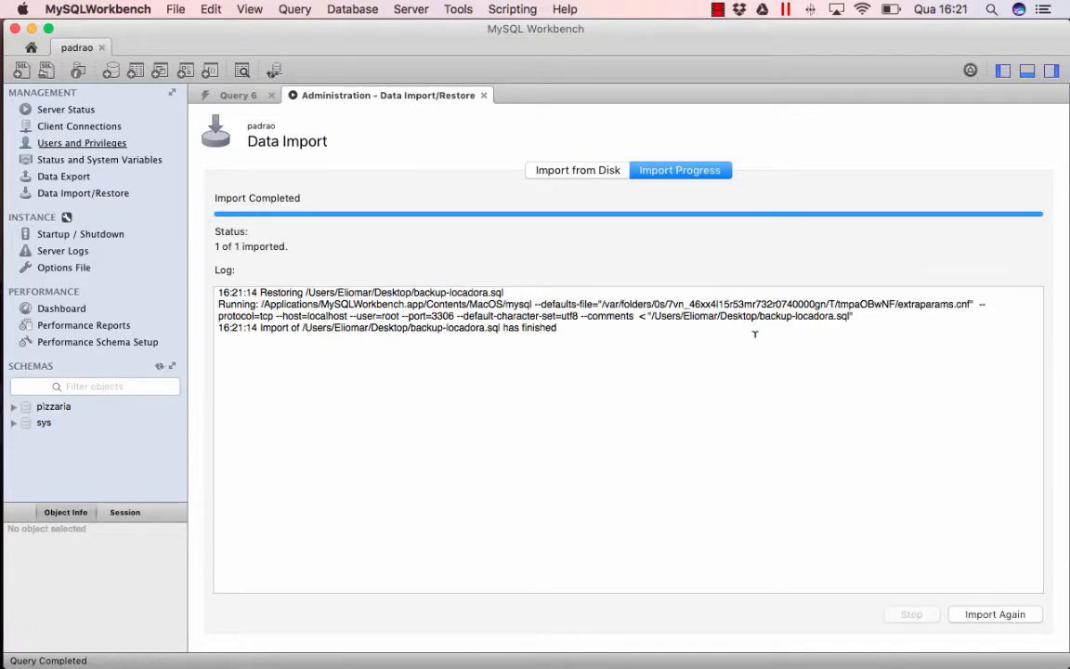
# Step: Check the status of the import and close the Data Import page
pyautogui.moveTo(288, 245); pyautogui.dragTo(225, 244)
pyautogui.click(282, 249)
pyautogui.click(484, 96)
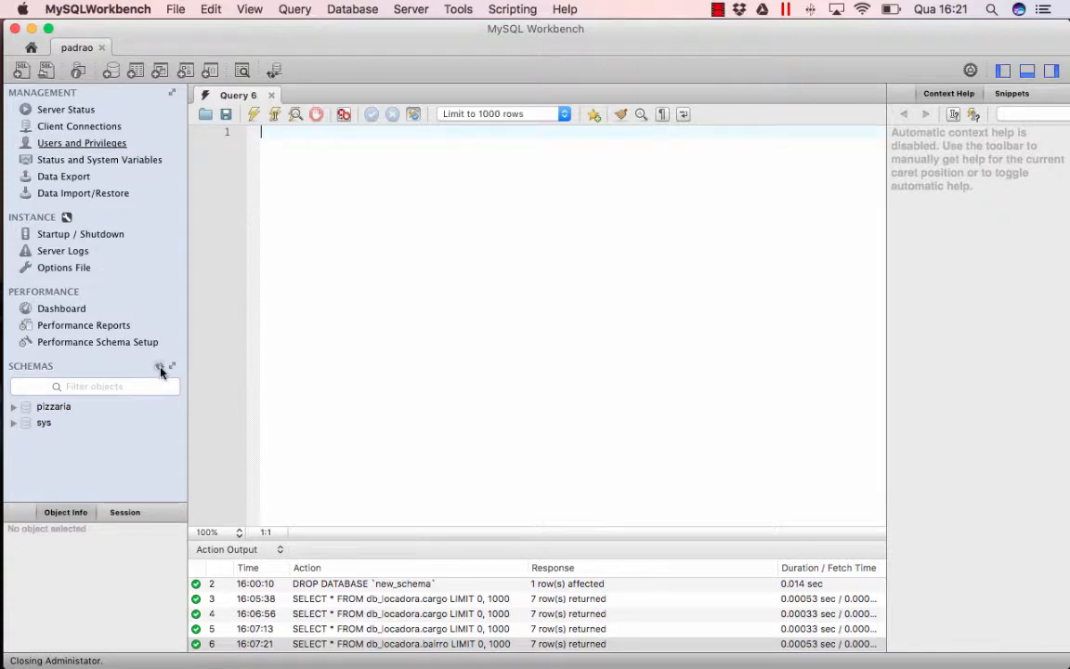
# Step: Refresh the schema list and expand the restored db_locadora schema
pyautogui.rightClick(114, 461)
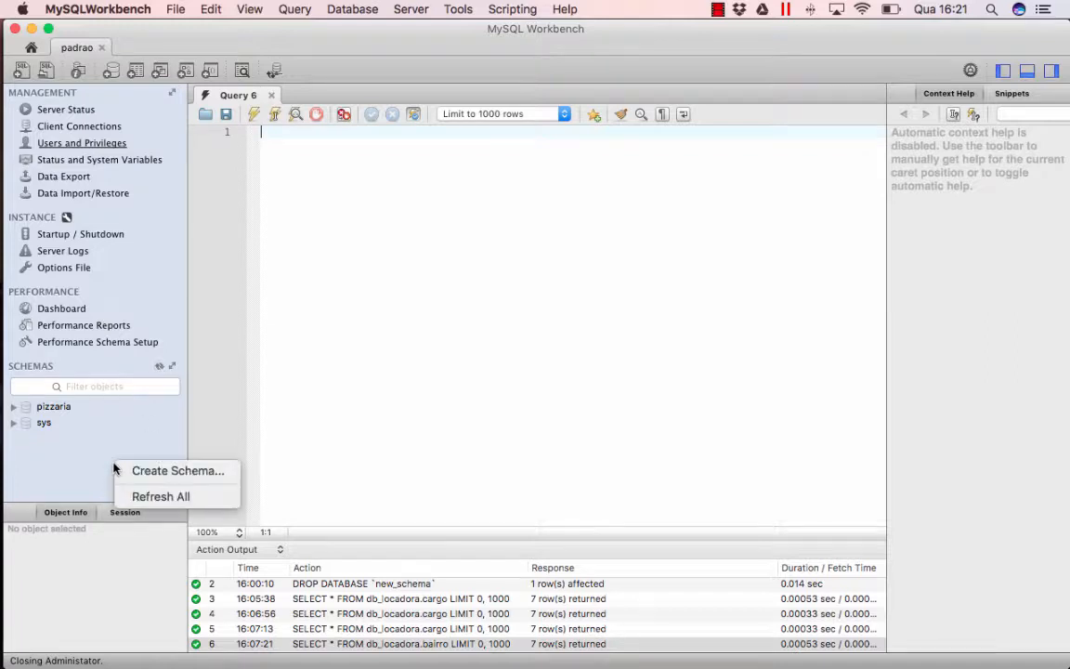
pyautogui.click(196, 504)
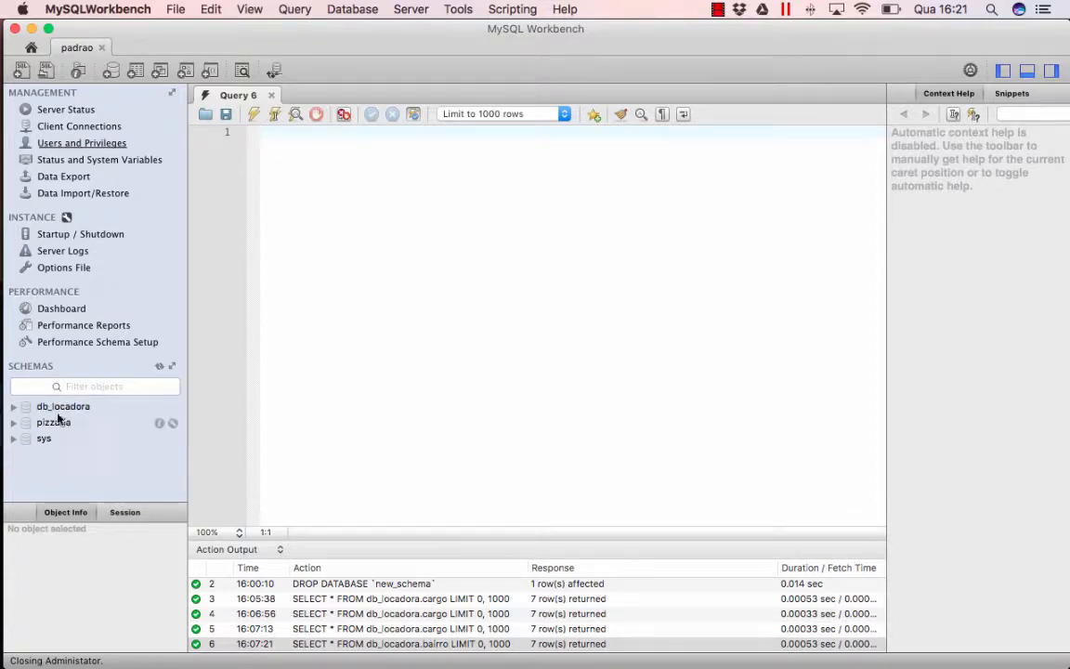
pyautogui.click(62, 409)
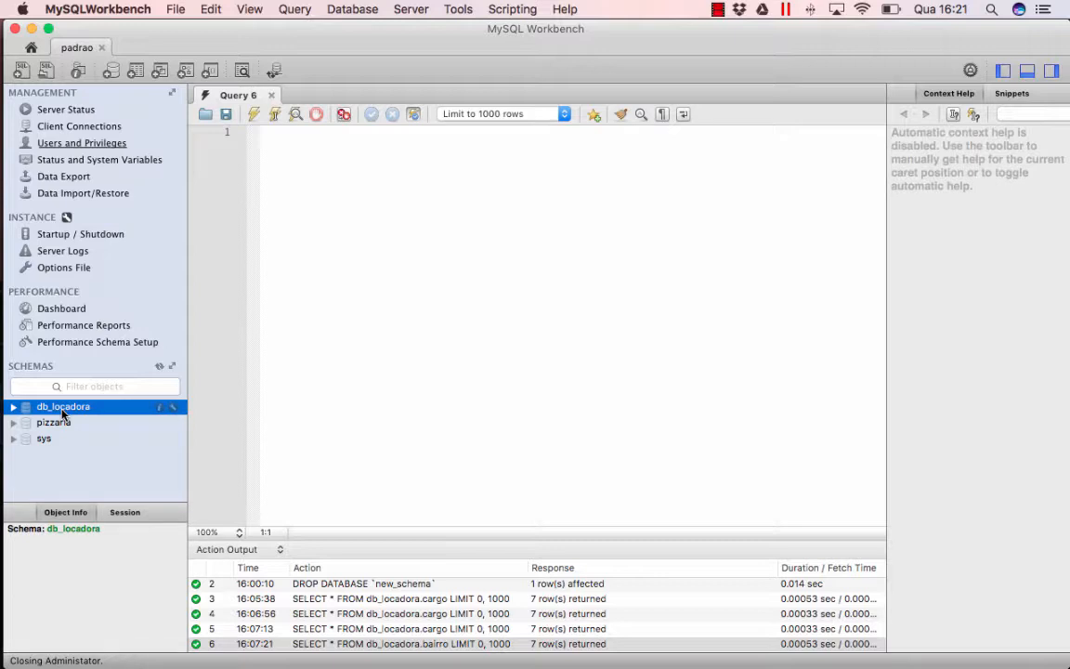
pyautogui.click(14, 408)
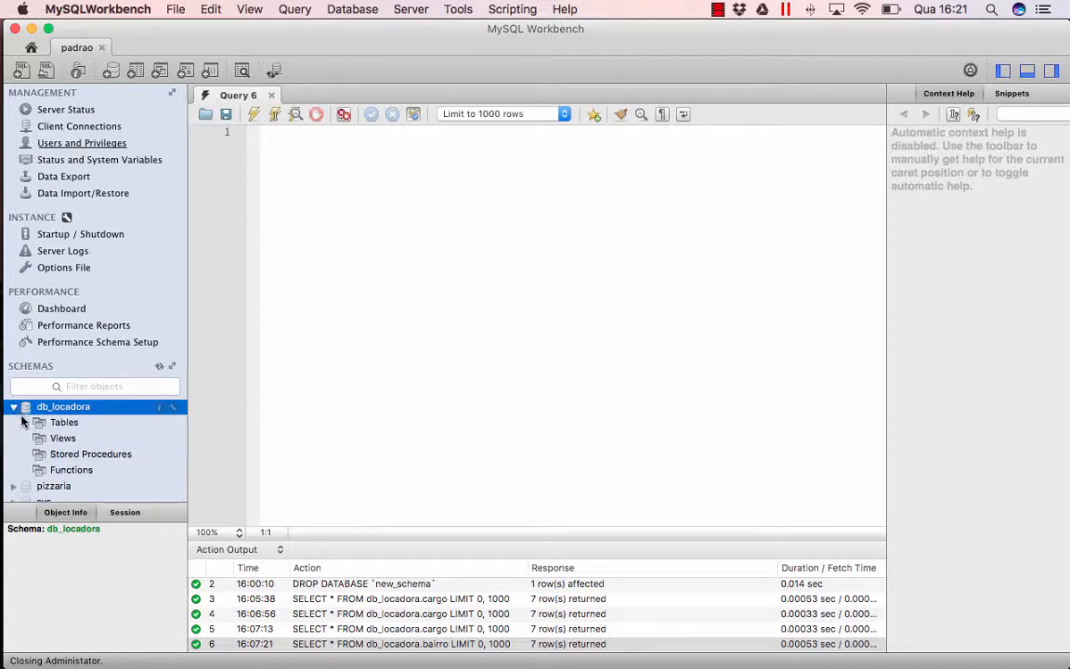
# Step: Expand the restored schema's tables and show the columns of the bairro table
pyautogui.click(27, 423)
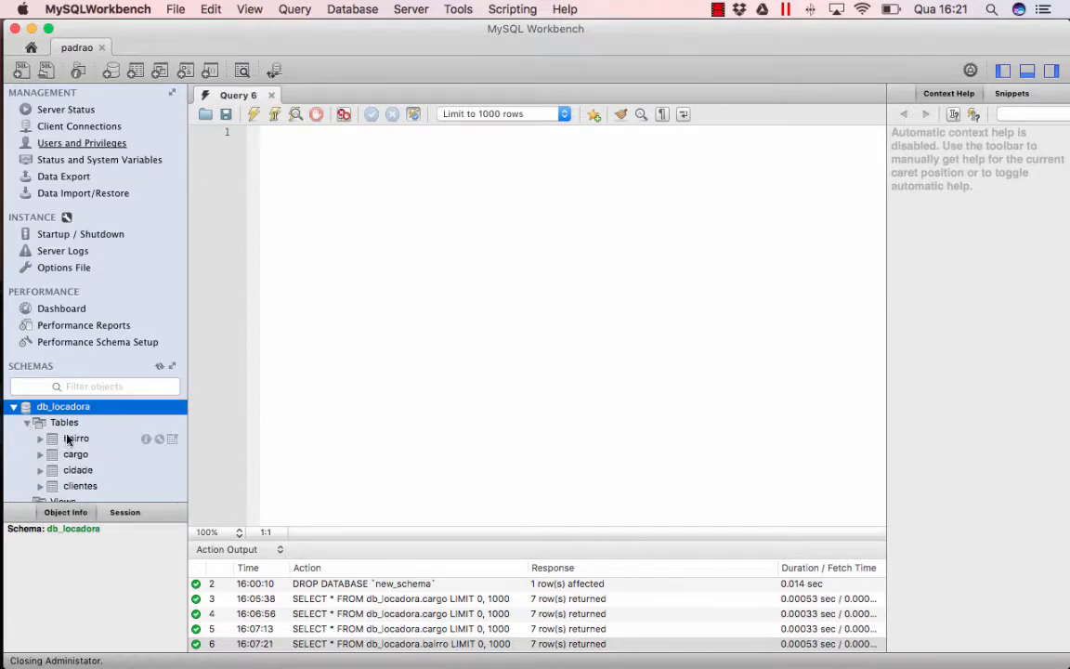
pyautogui.click(68, 439)
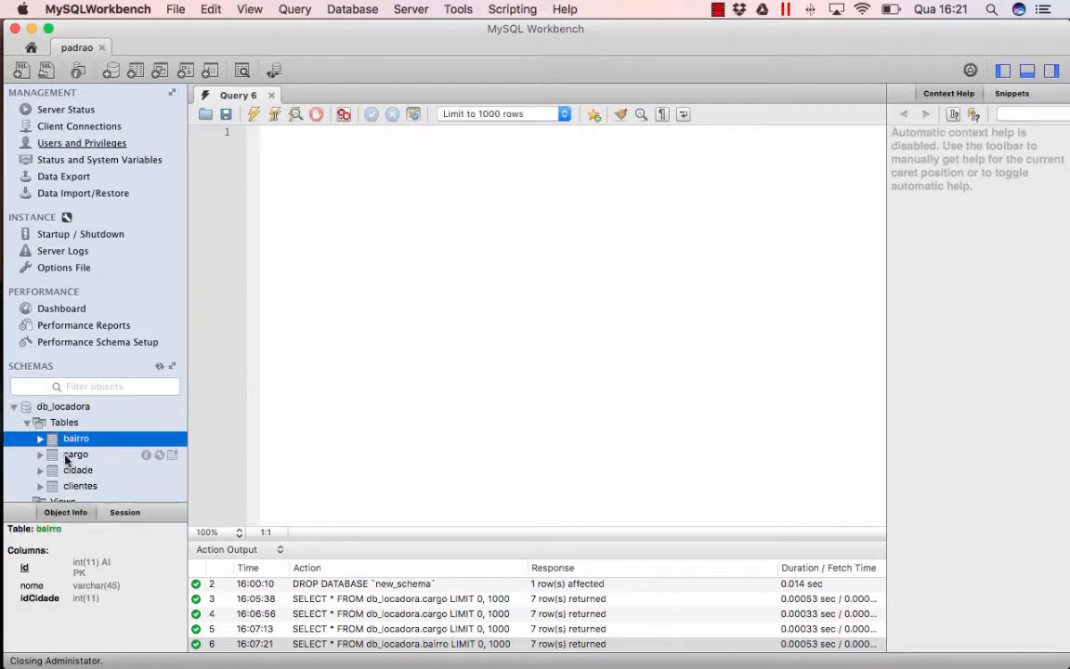
pyautogui.click(41, 439)
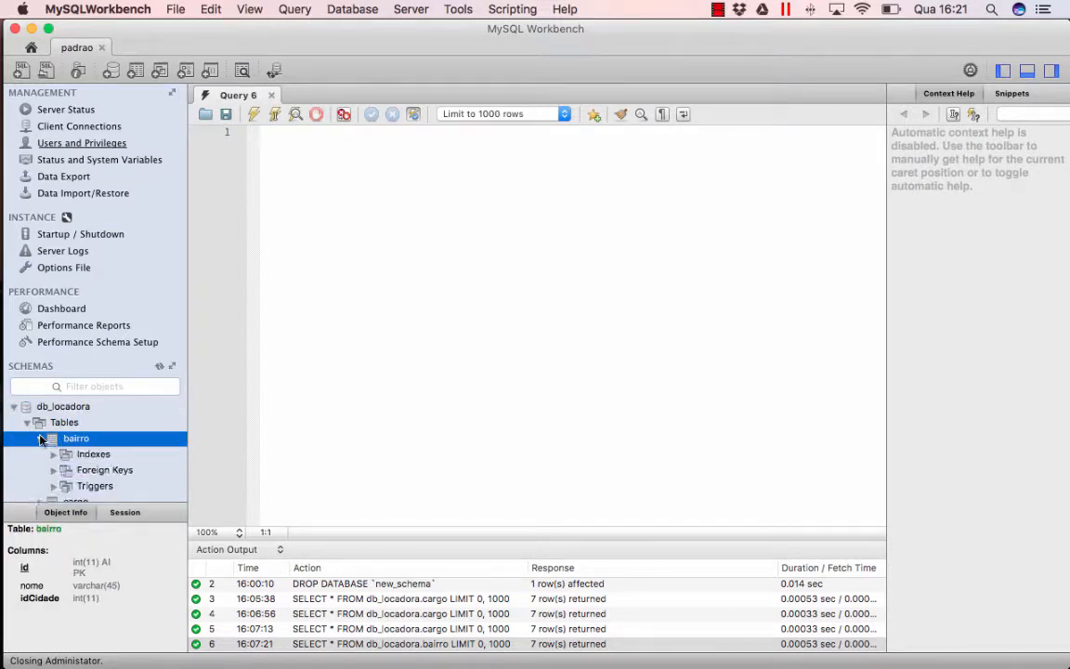
pyautogui.click(53, 454)
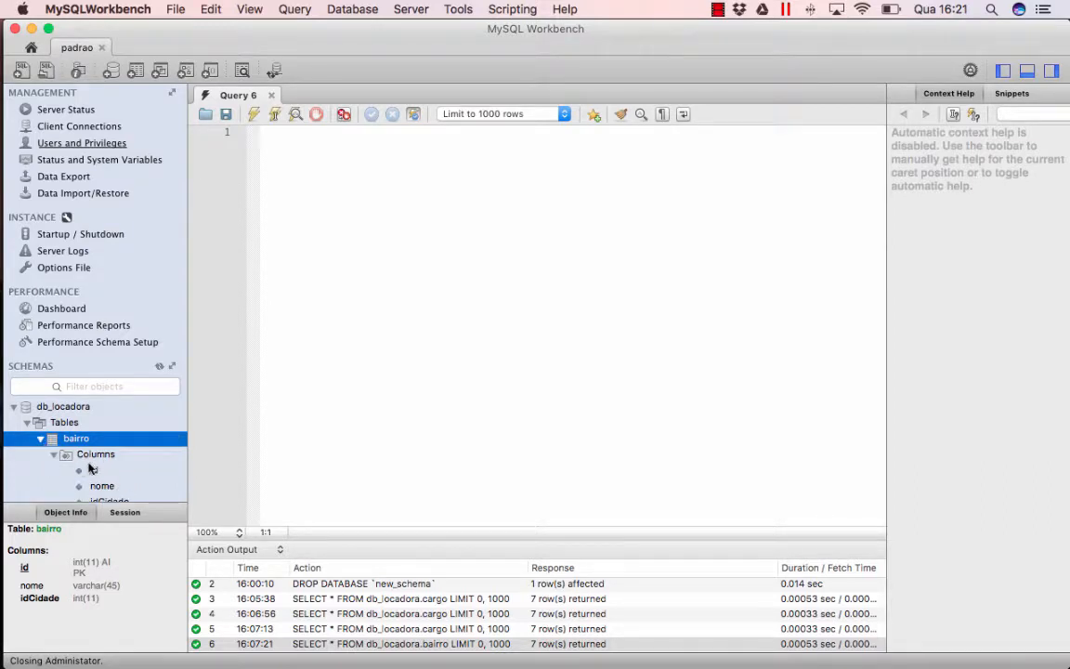
# Step: Expand the columns of the cargo table and check the definition of its idcargo column
pyautogui.scroll(-3, 59, 464)
pyautogui.scroll(-5, 74, 464)
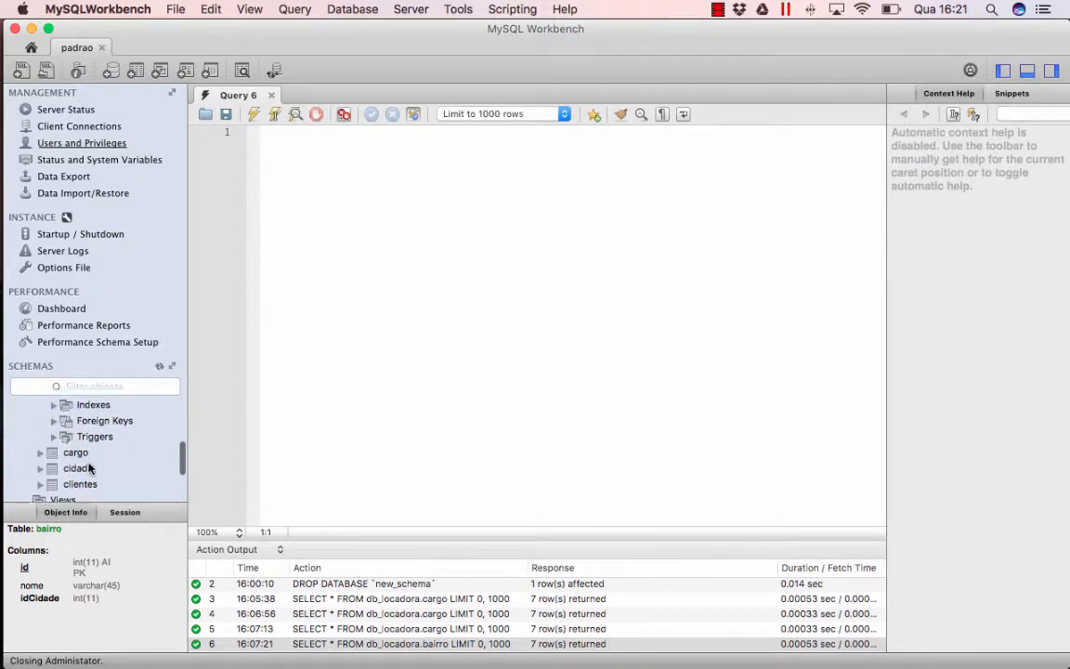
pyautogui.click(41, 425)
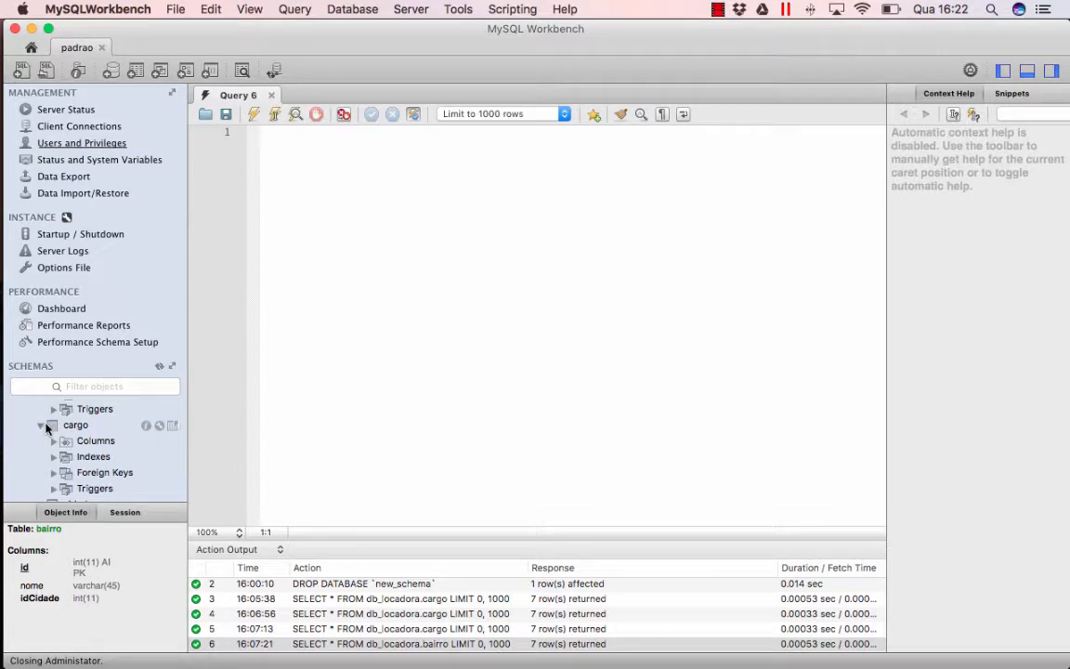
pyautogui.scroll(-2, 73, 438)
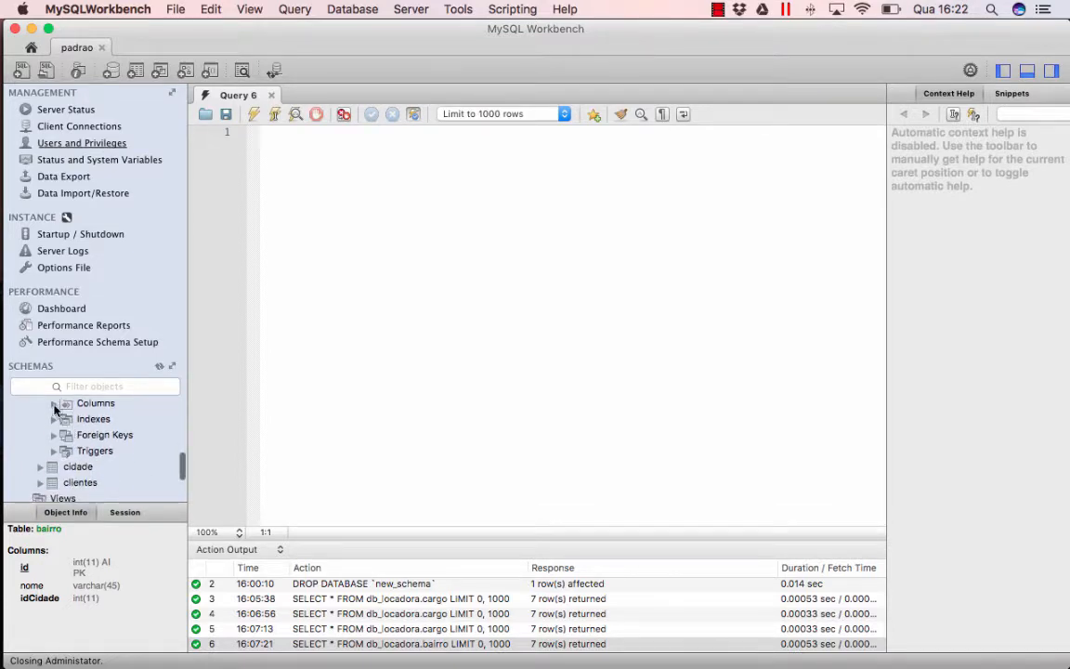
pyautogui.click(53, 403)
pyautogui.click(115, 421)
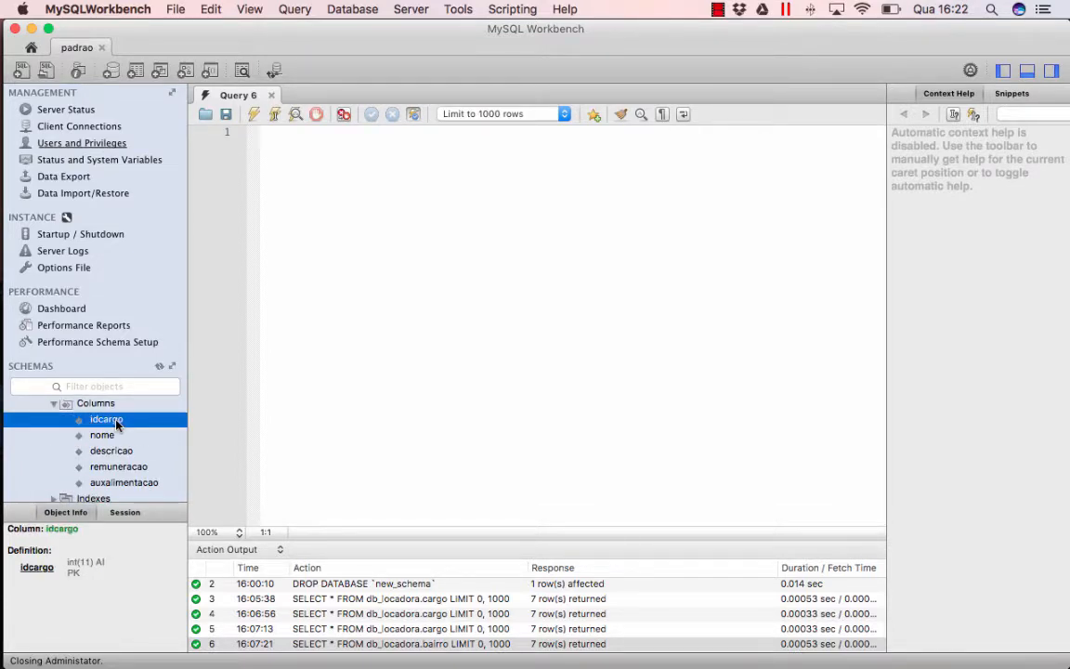
# Step: Query the cargo table's rows with the 1000-row limit and check the idcargo, nome and descricao values of the first record
pyautogui.scroll(4, 116, 455)
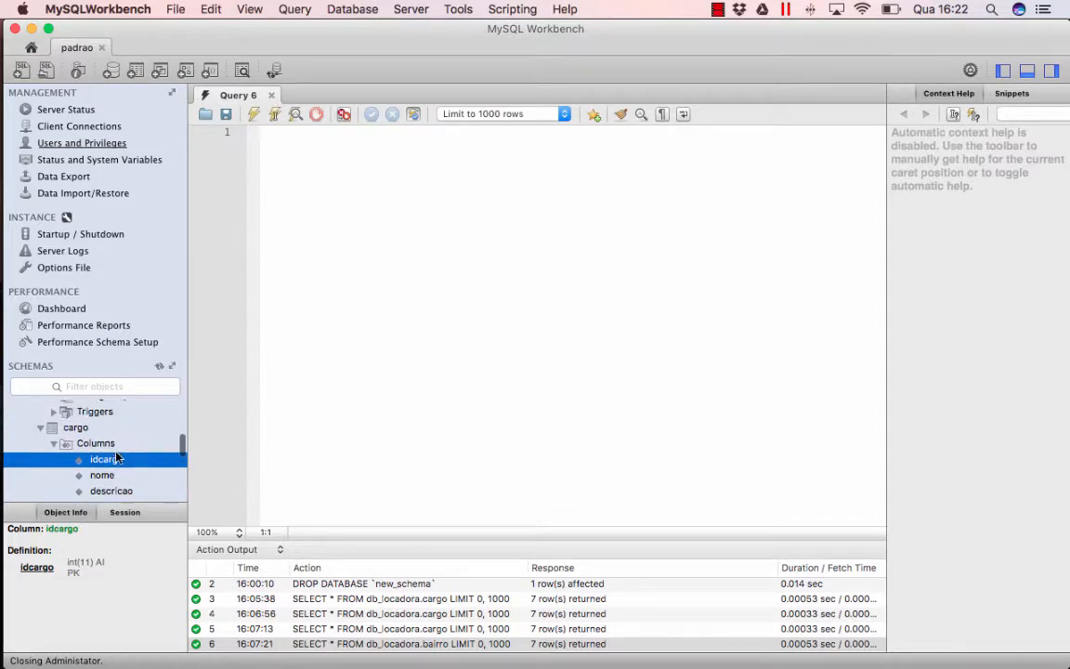
pyautogui.click(74, 460)
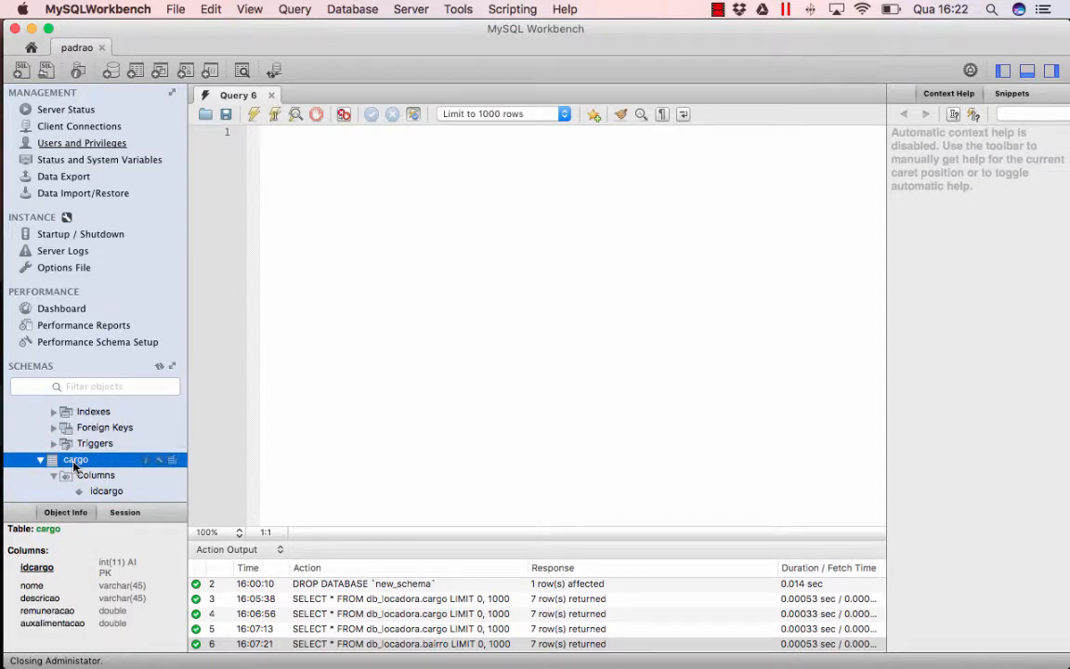
pyautogui.rightClick(89, 463)
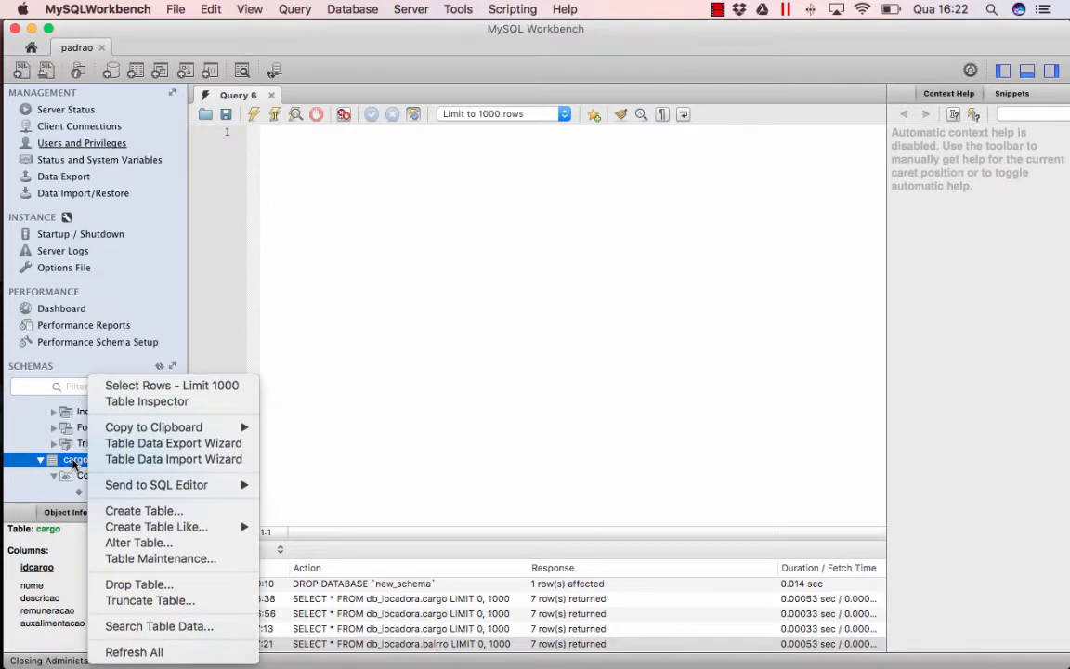
pyautogui.click(197, 393)
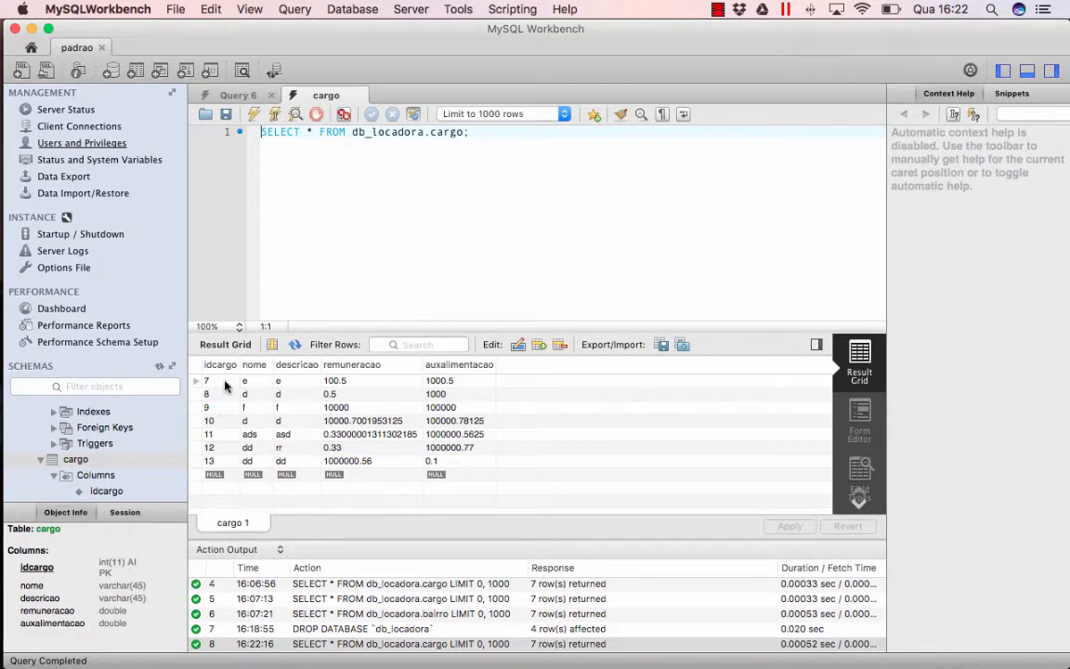
pyautogui.click(226, 383)
pyautogui.click(253, 387)
pyautogui.click(292, 387)
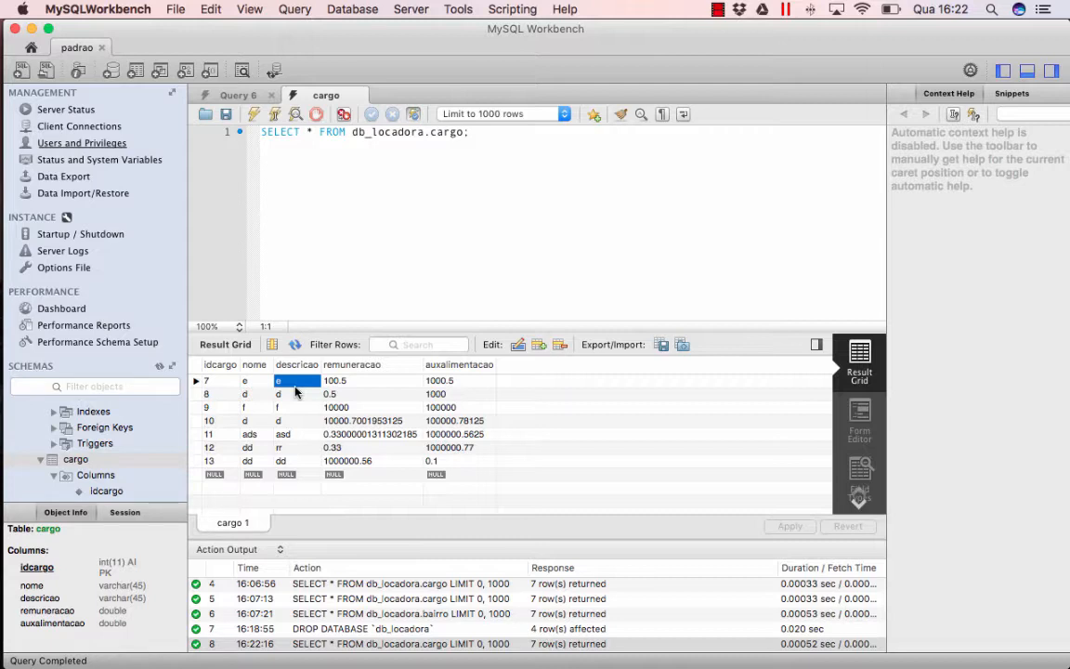
pyautogui.click(411, 10)
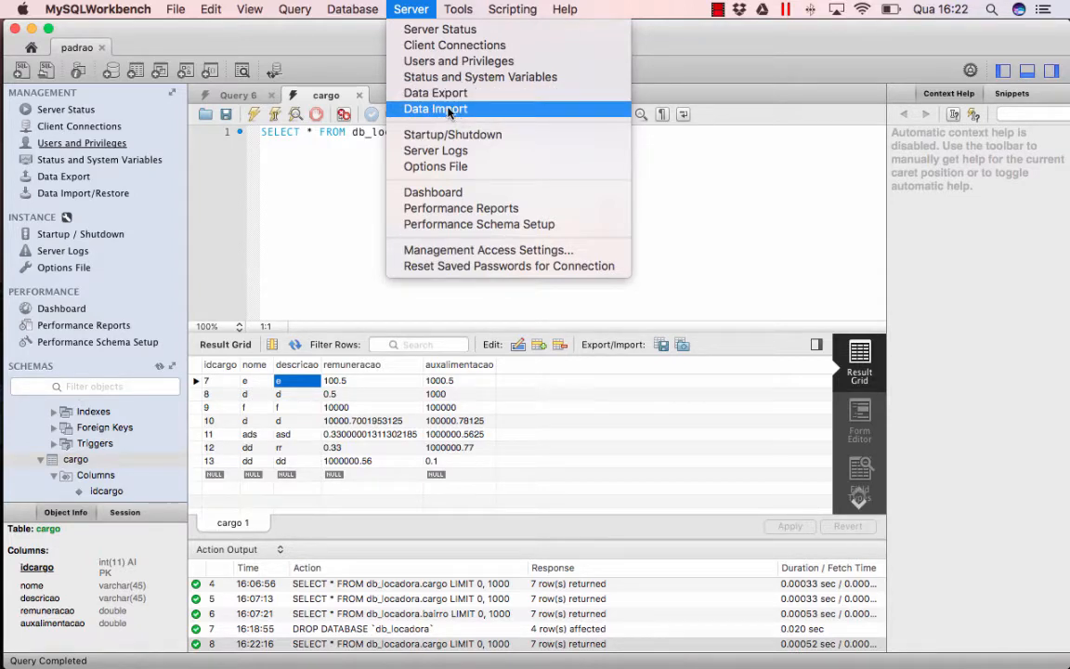
pyautogui.click(412, 135)
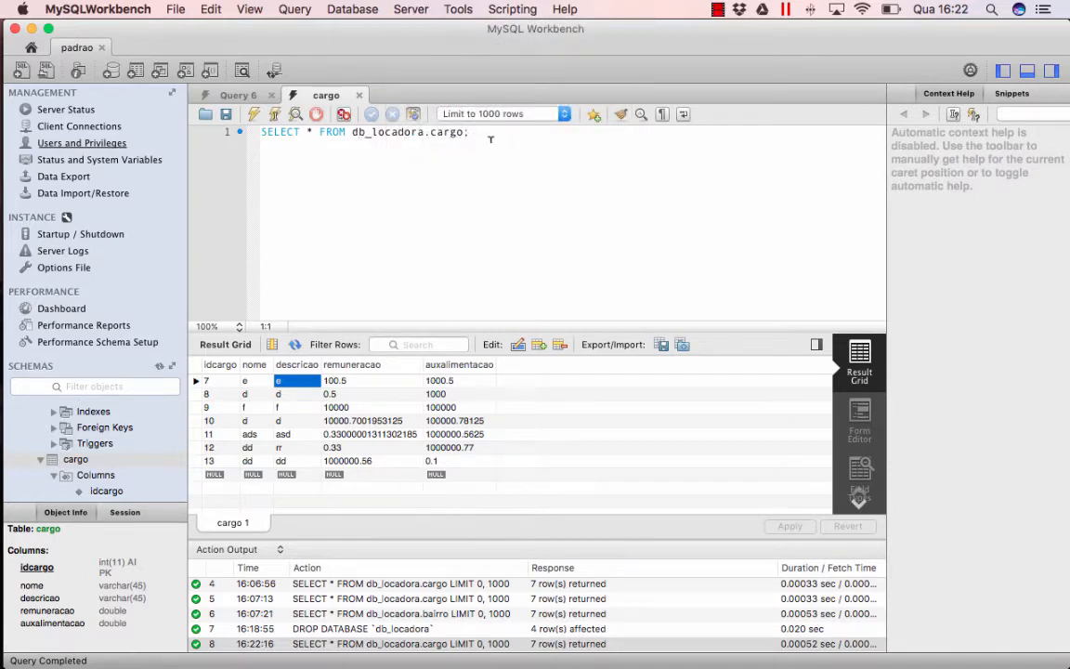